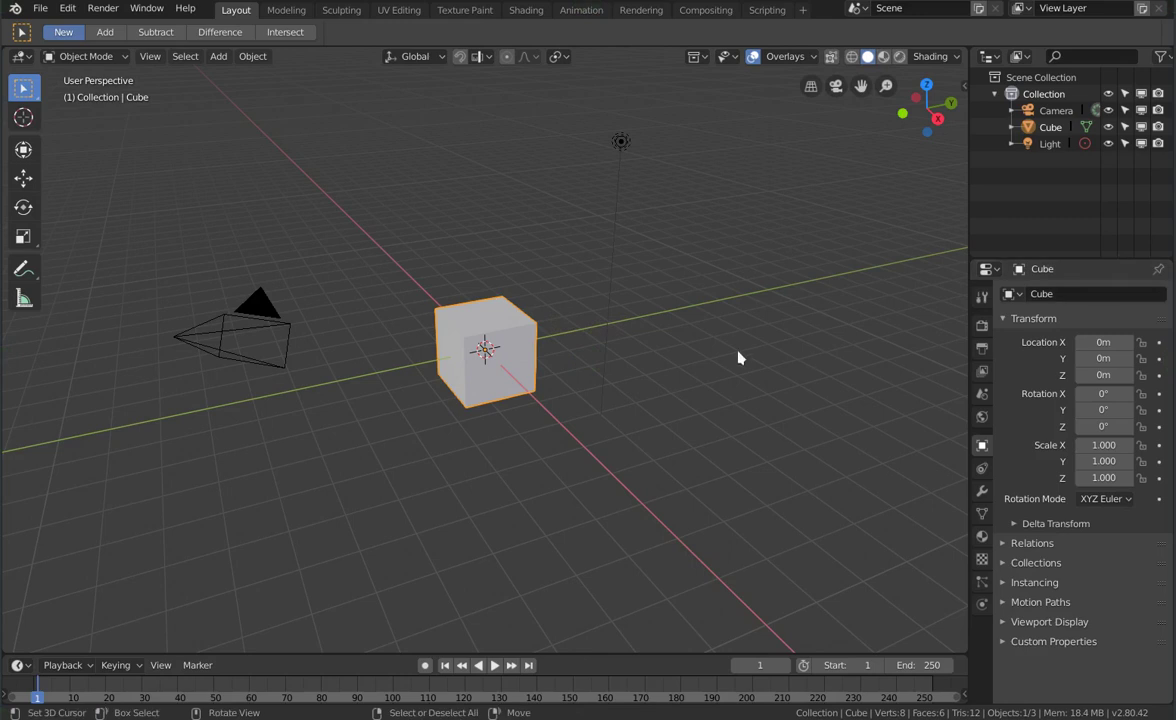
Step: Delete the default Cube and add a new Plane mesh at the world origin
key("x")
left_click(534, 343)
key("shift+a")
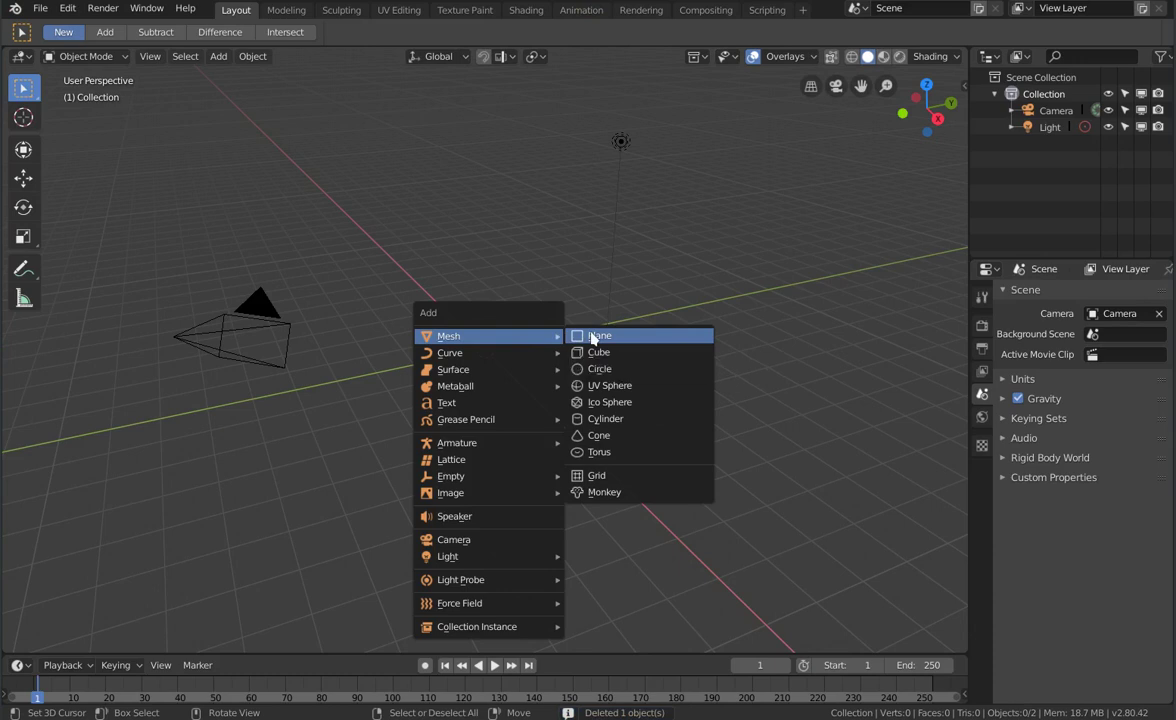
left_click(582, 338)
middle_click_drag(510, 337, 492, 382)
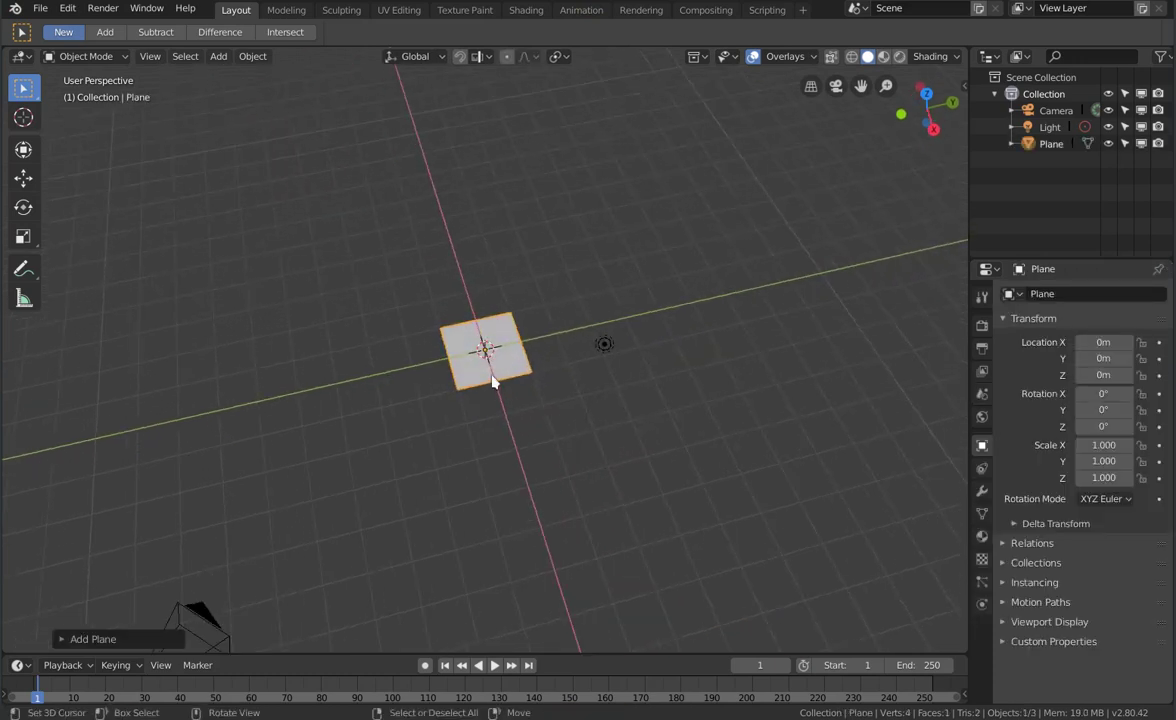
Step: Show Top view with the N sidebar and expand the Scene Units panel (Metric, Meters)
key("KP_7")
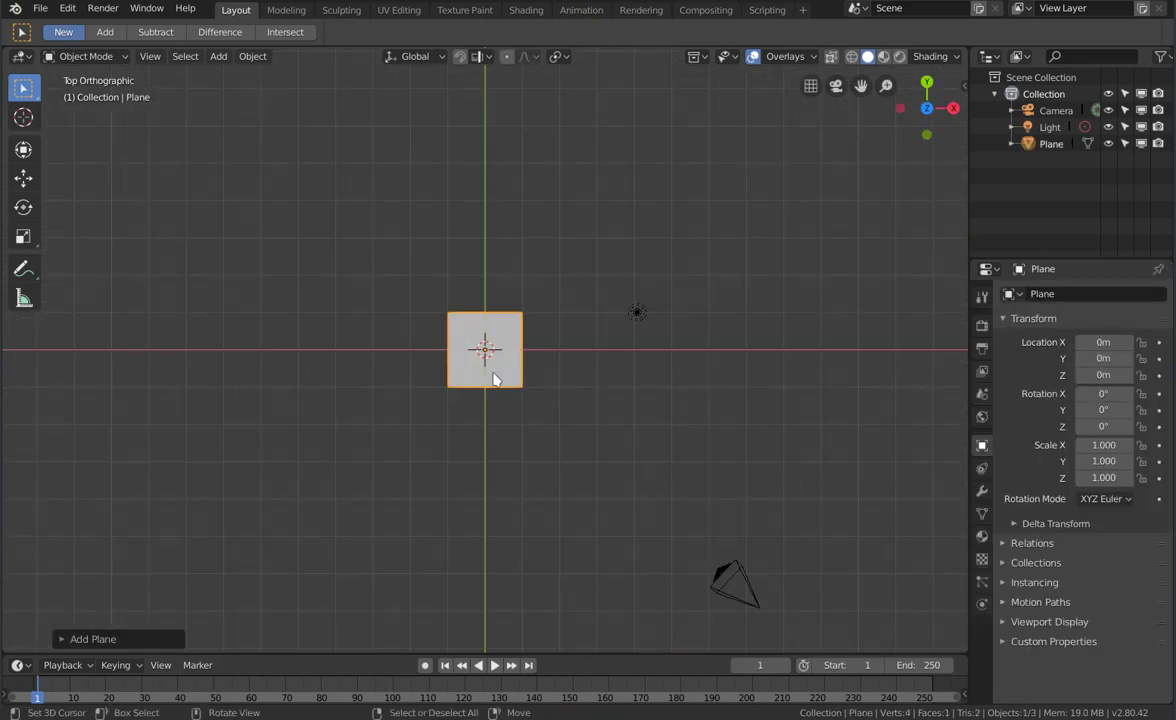
key("n")
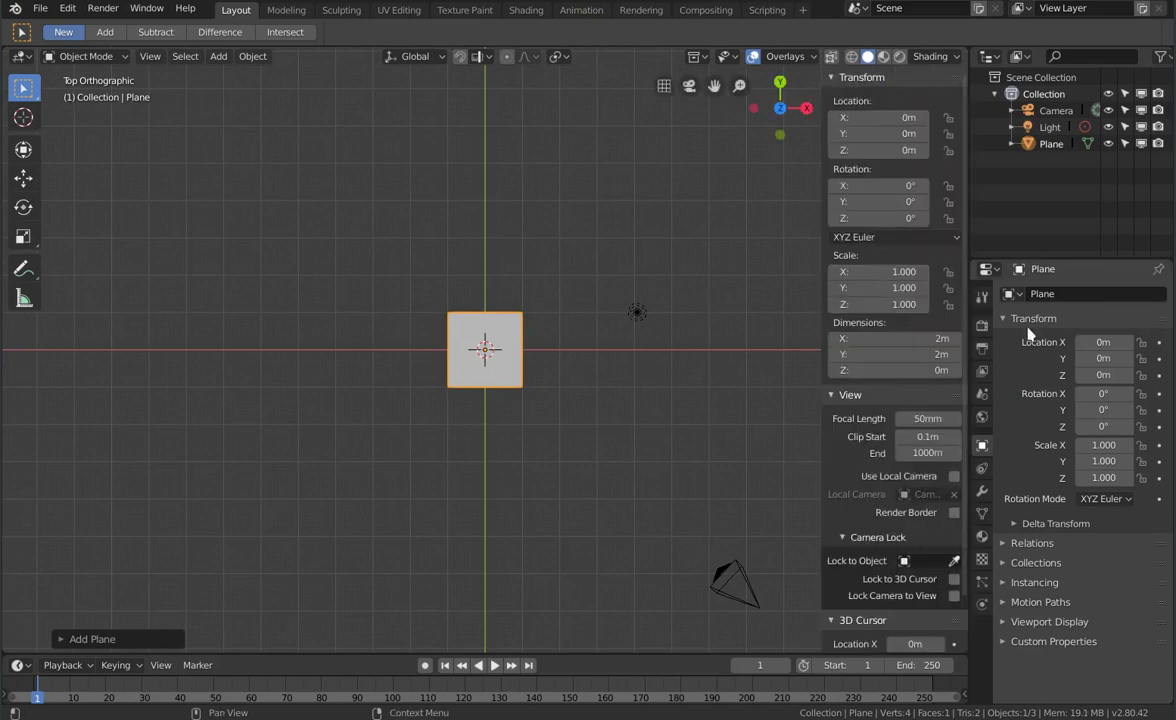
left_click(982, 372)
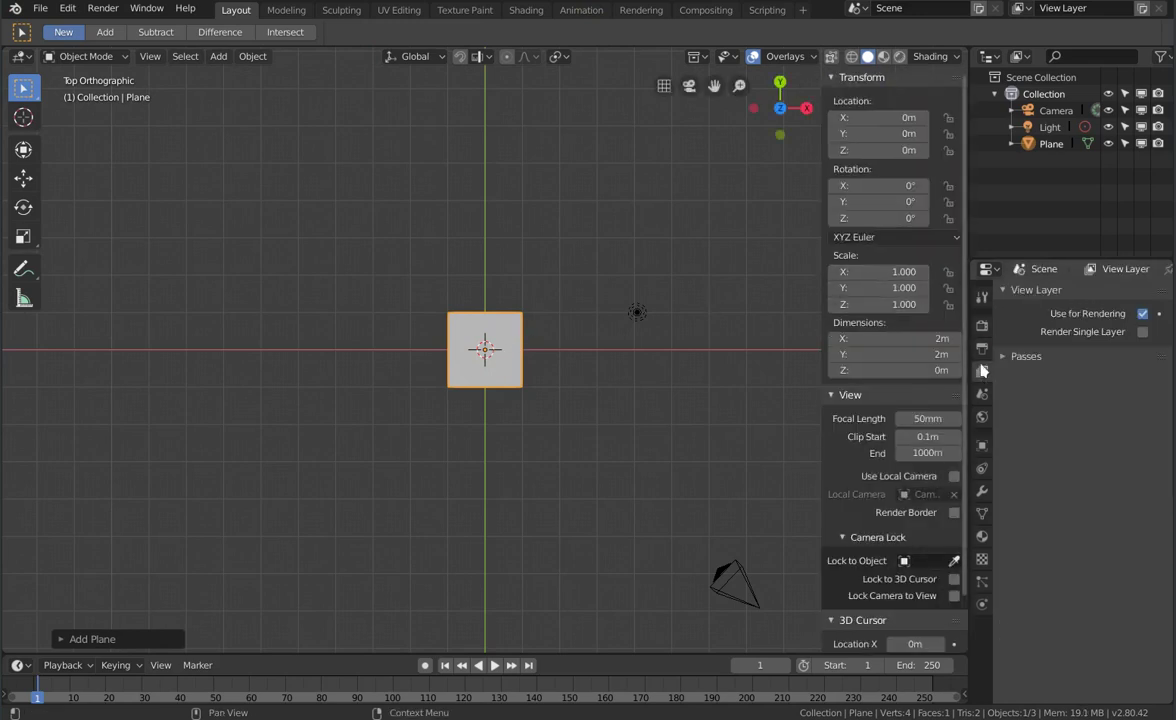
left_click(983, 395)
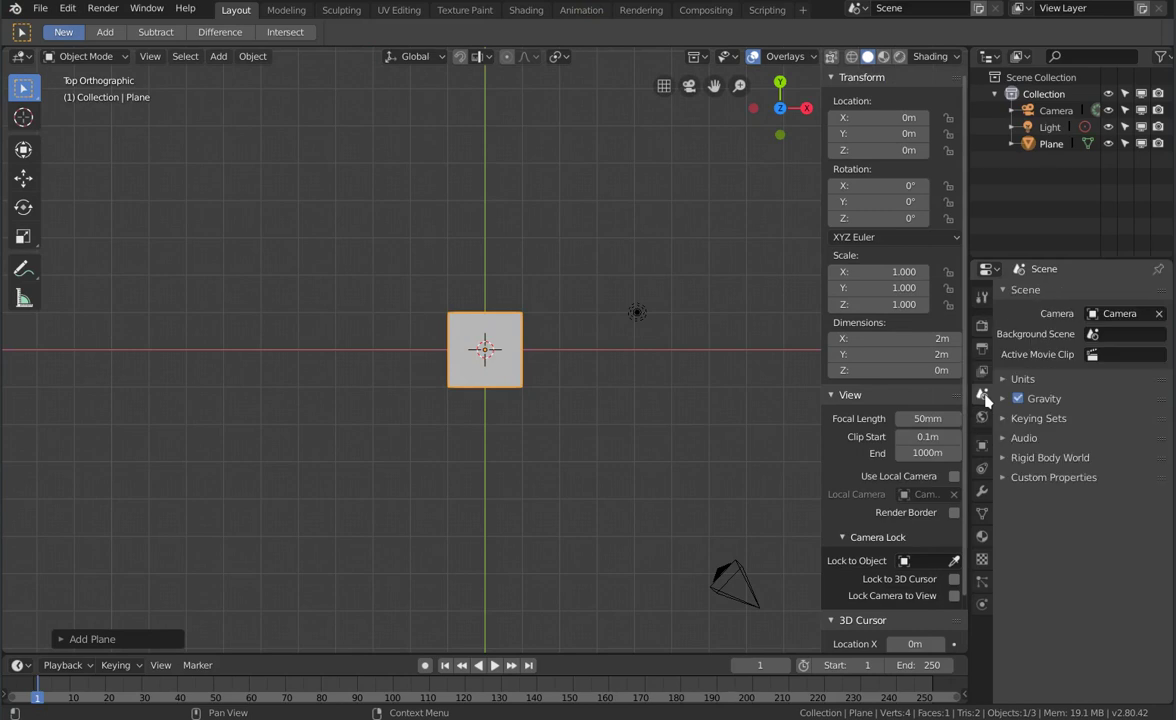
left_click(1004, 384)
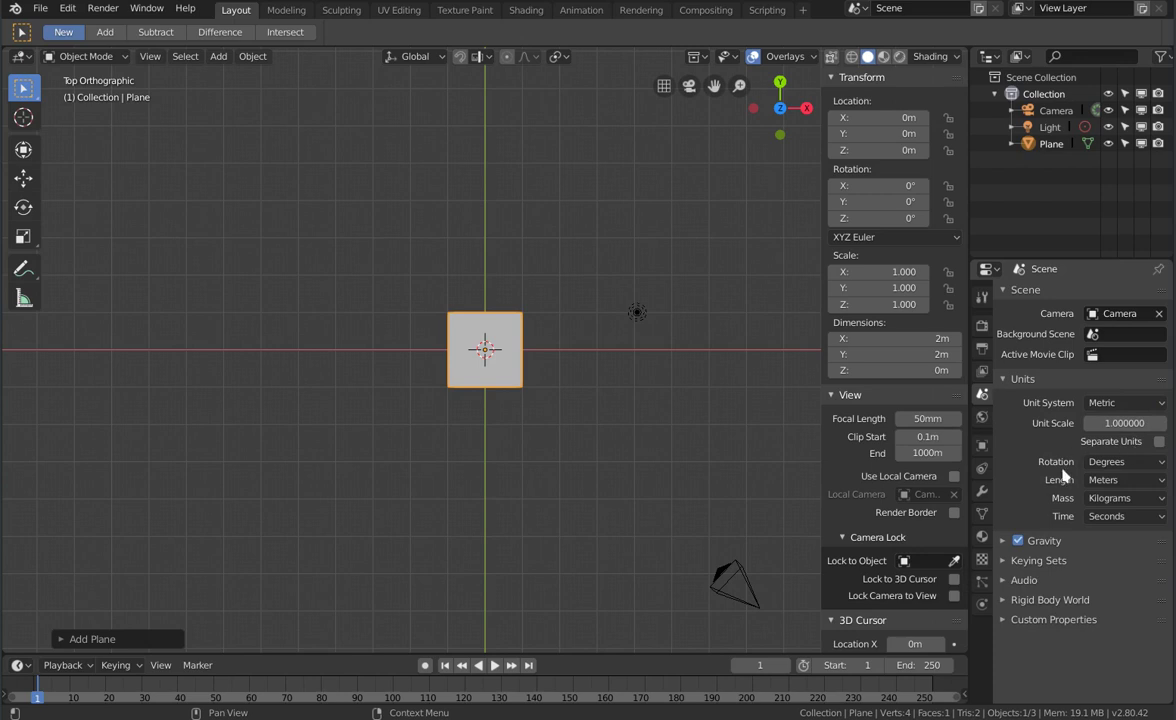
left_click(1117, 404)
Step: Enter sidebar dimensions of 1, 1 and 1m for the plane's X, Y and Z
scroll(512, 346, "up", 2)
scroll(512, 346, "up", 1)
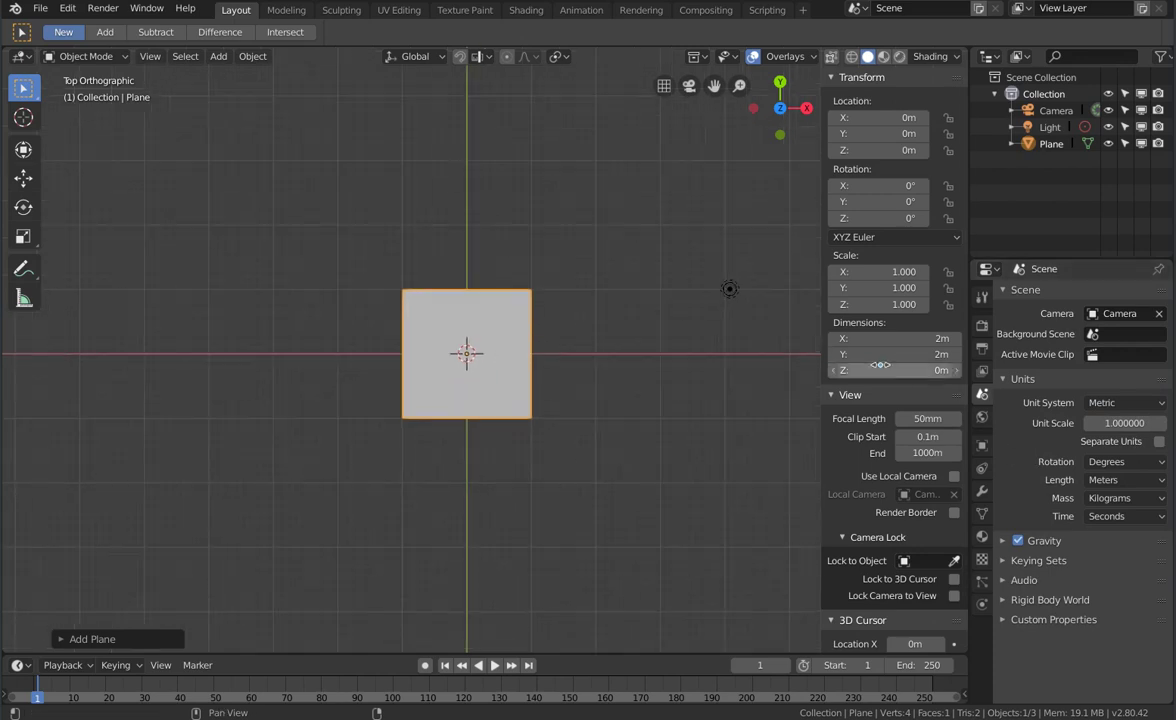
left_click(904, 339)
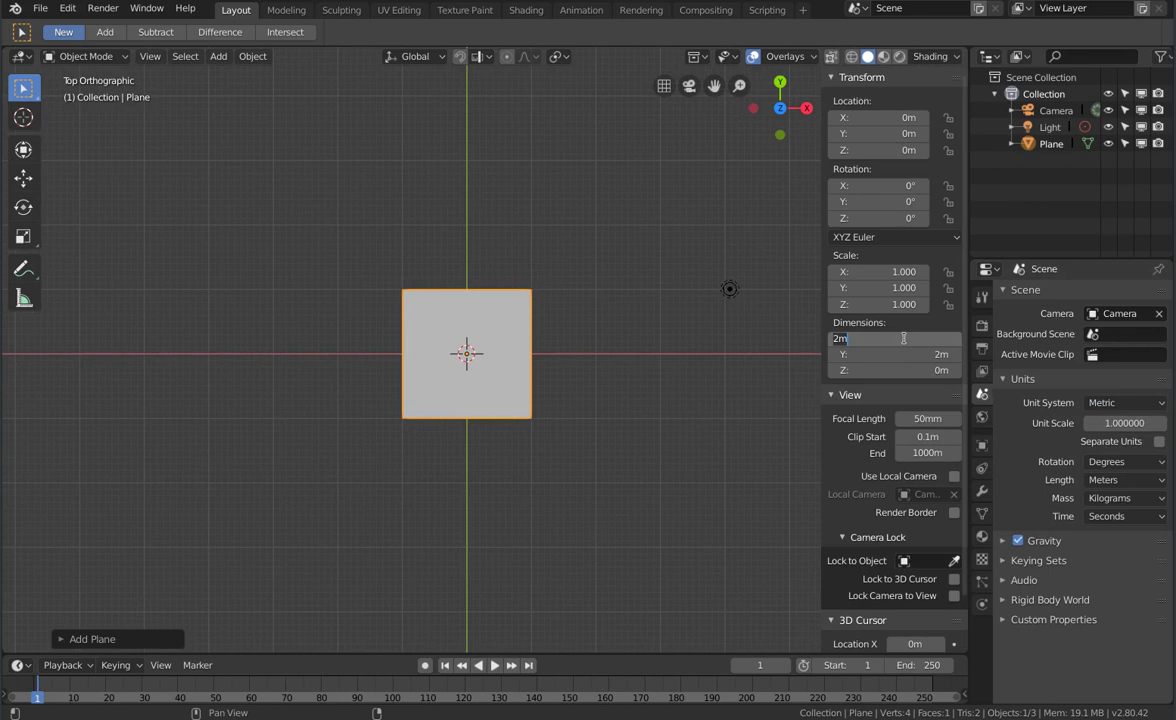
type("1")
key("Tab")
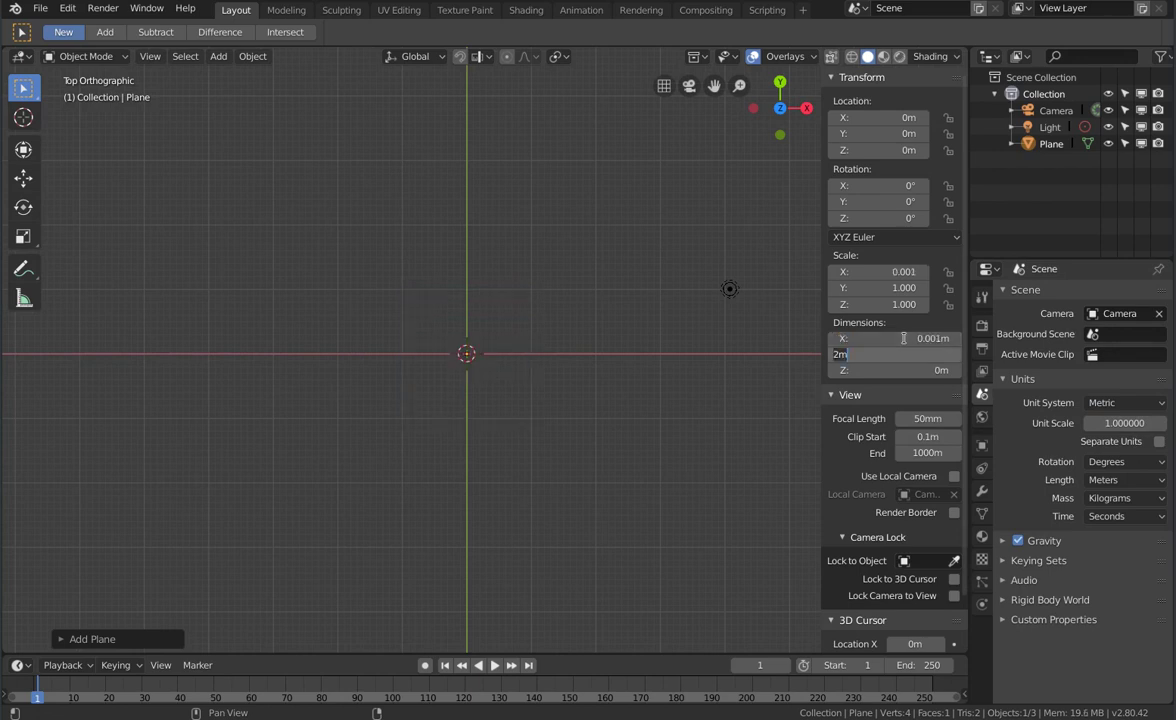
type("1")
key("Tab")
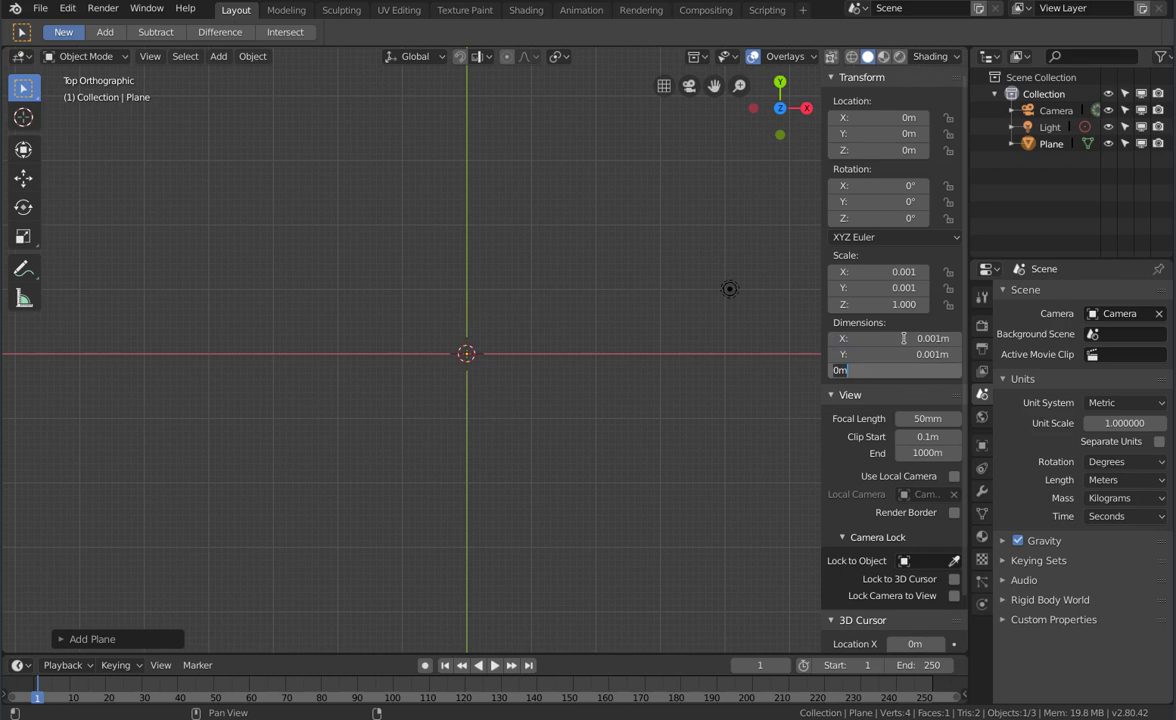
type("1mm")
key("Return")
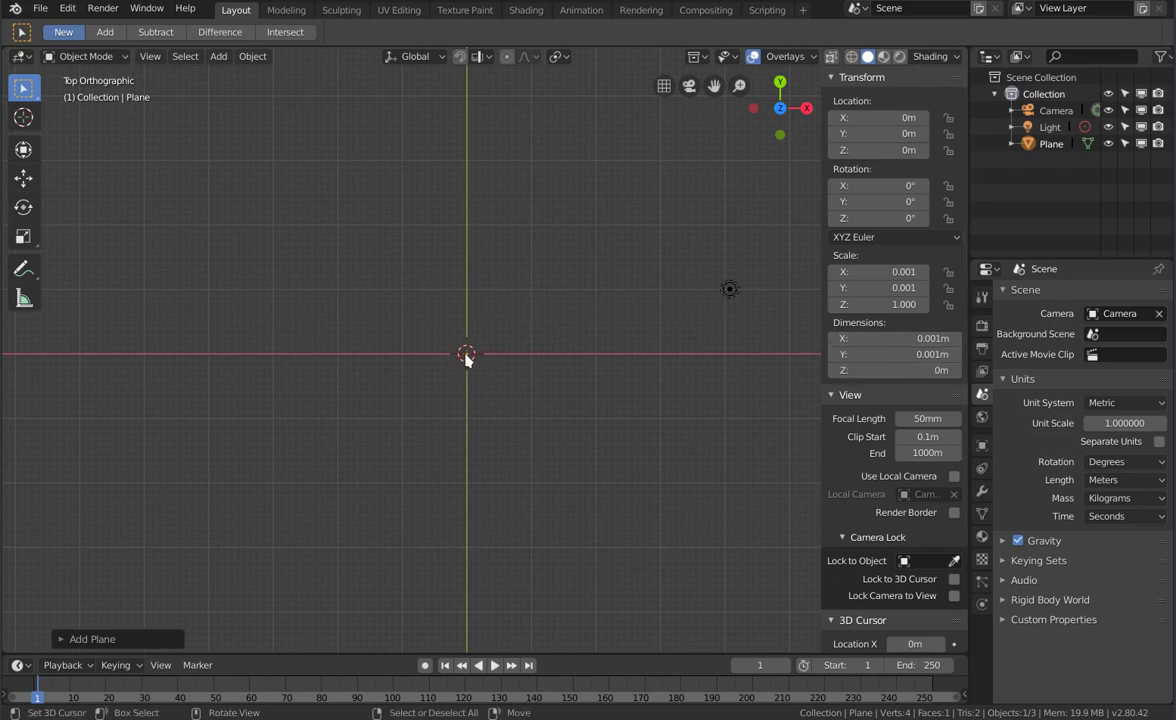
Step: Re-enter the plane's X and Y dimensions so it measures 1 cm by 1 cm
left_click(881, 338)
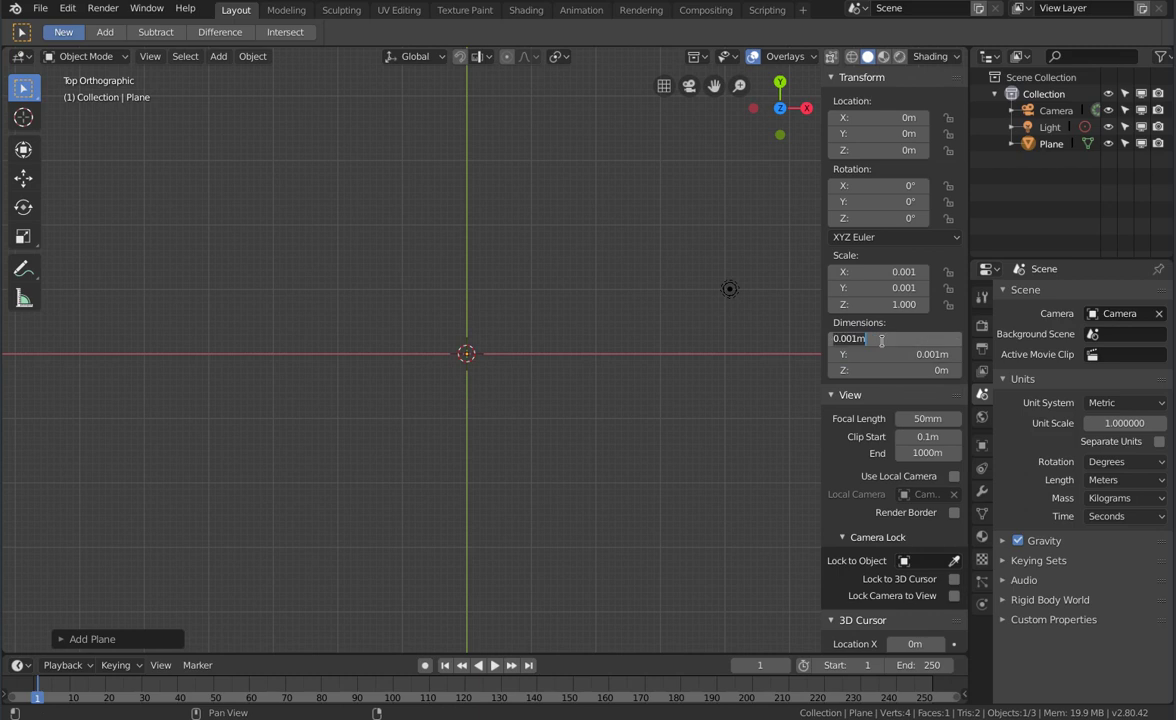
type("1cm")
key("Tab")
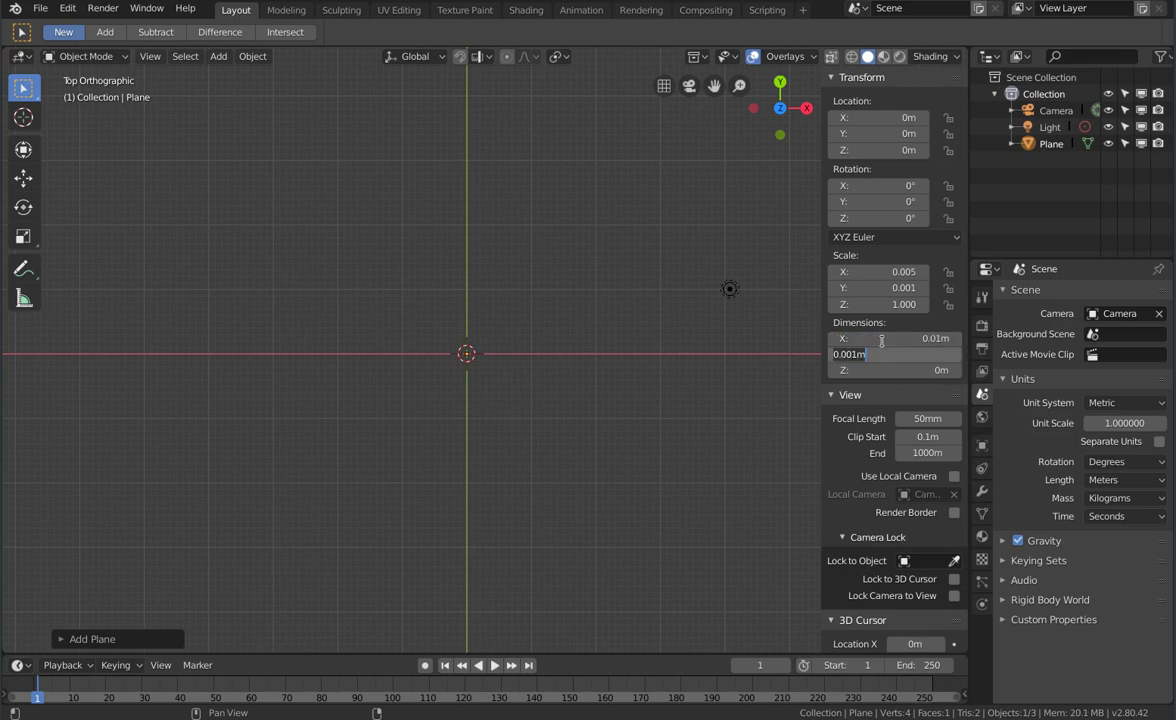
type("1cm")
key("Tab")
type("1")
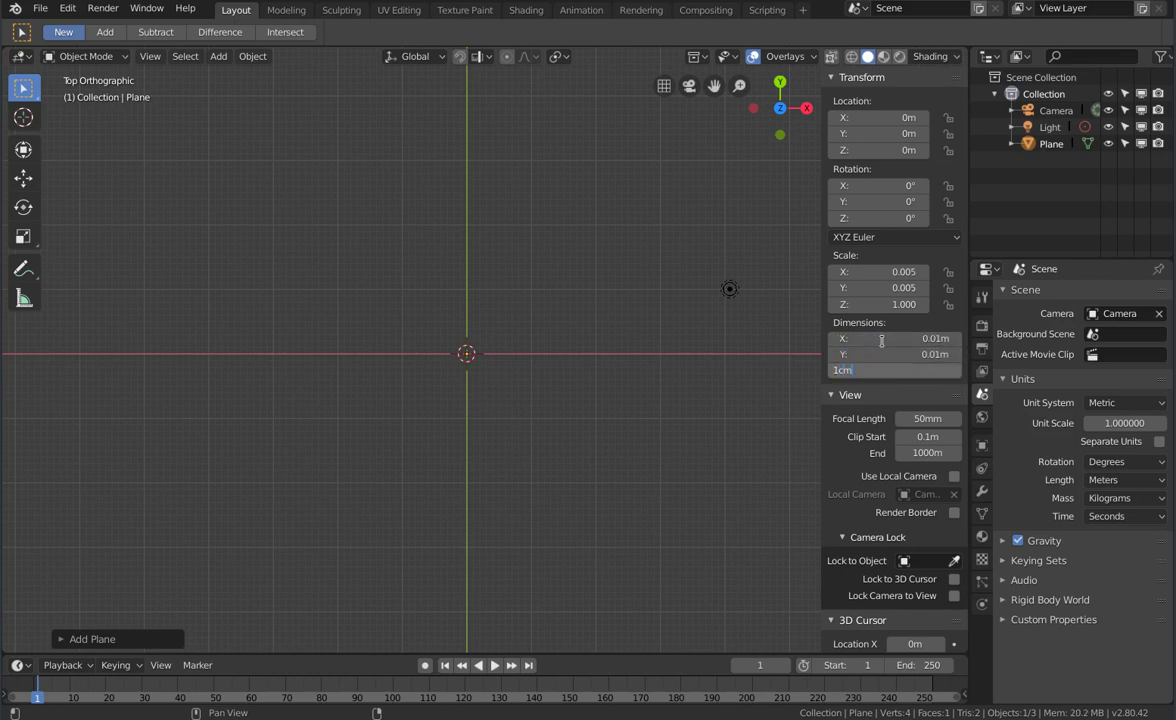
key("Return")
middle_click_drag(505, 383, 495, 330)
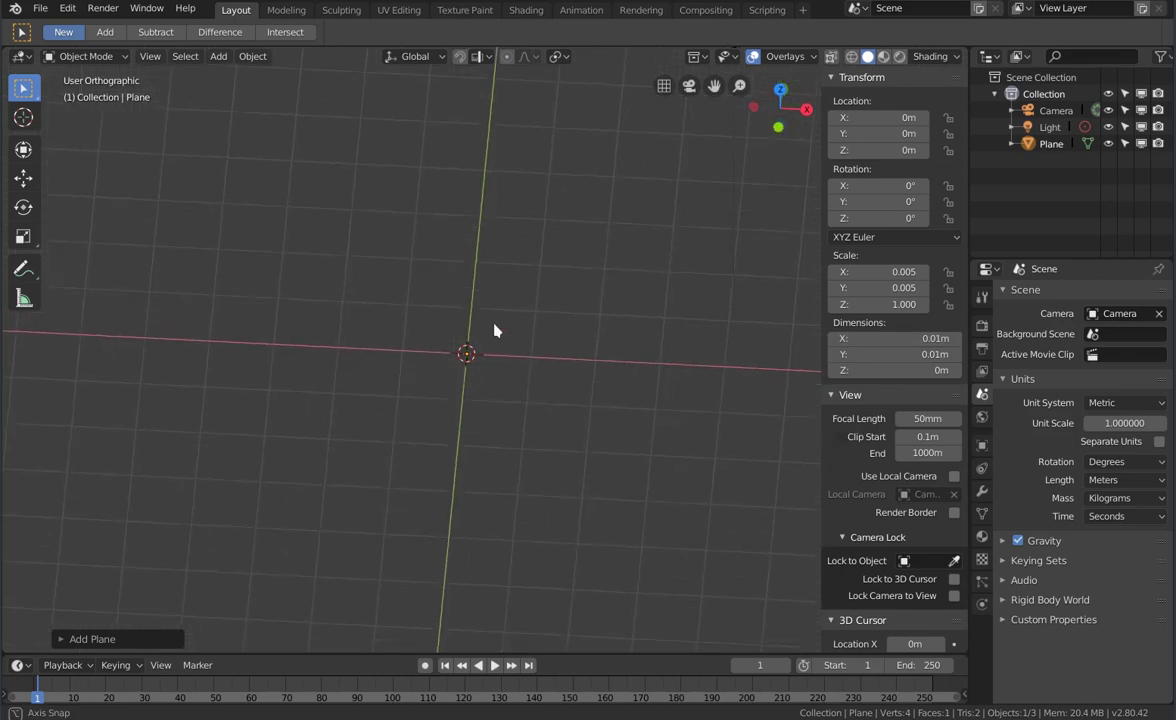
Step: Zoom to the origin, enter Edit Mode on the plane in Top view, and deselect all
scroll(467, 356, "up", 3)
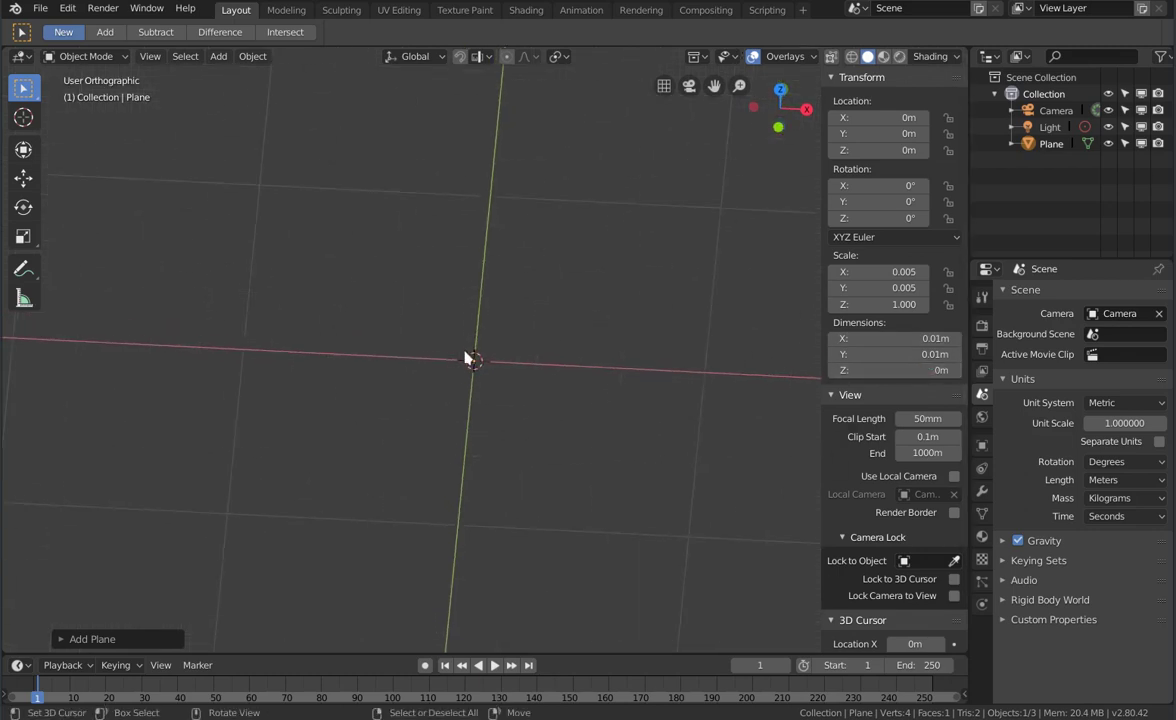
scroll(473, 360, "up", 2)
scroll(486, 375, "up", 3)
scroll(507, 399, "up", 5)
scroll(499, 389, "up", 3)
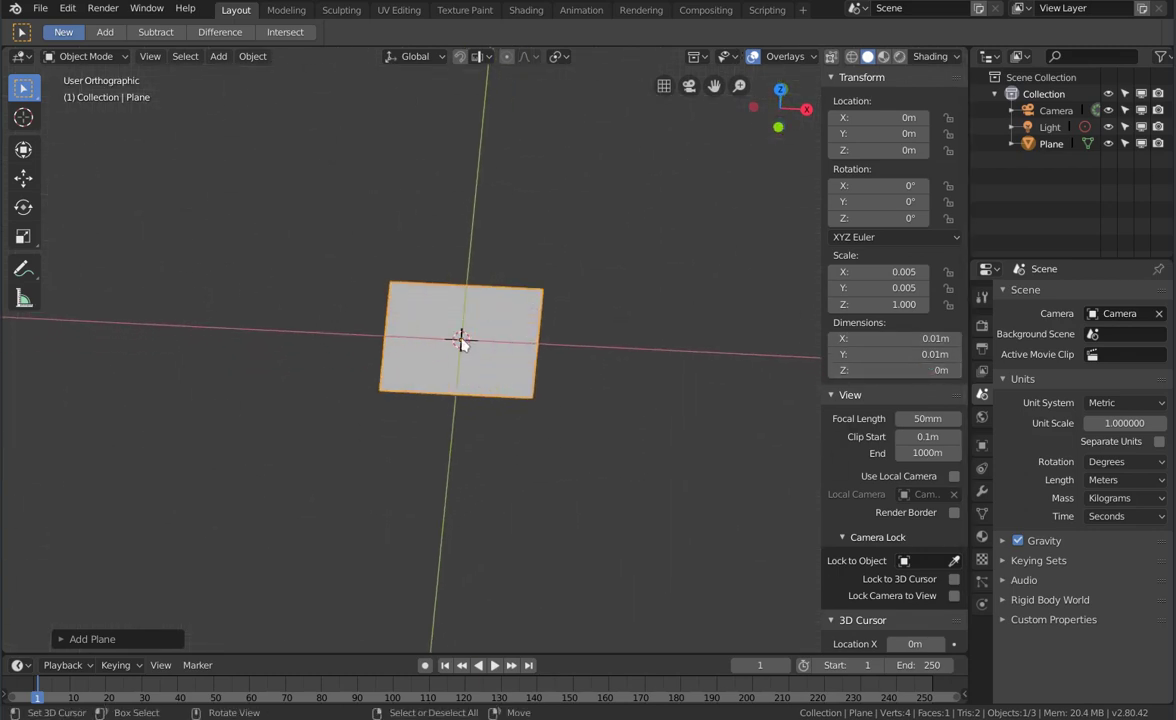
scroll(460, 341, "up", 3)
key("Tab")
middle_click_drag(460, 341, 455, 384)
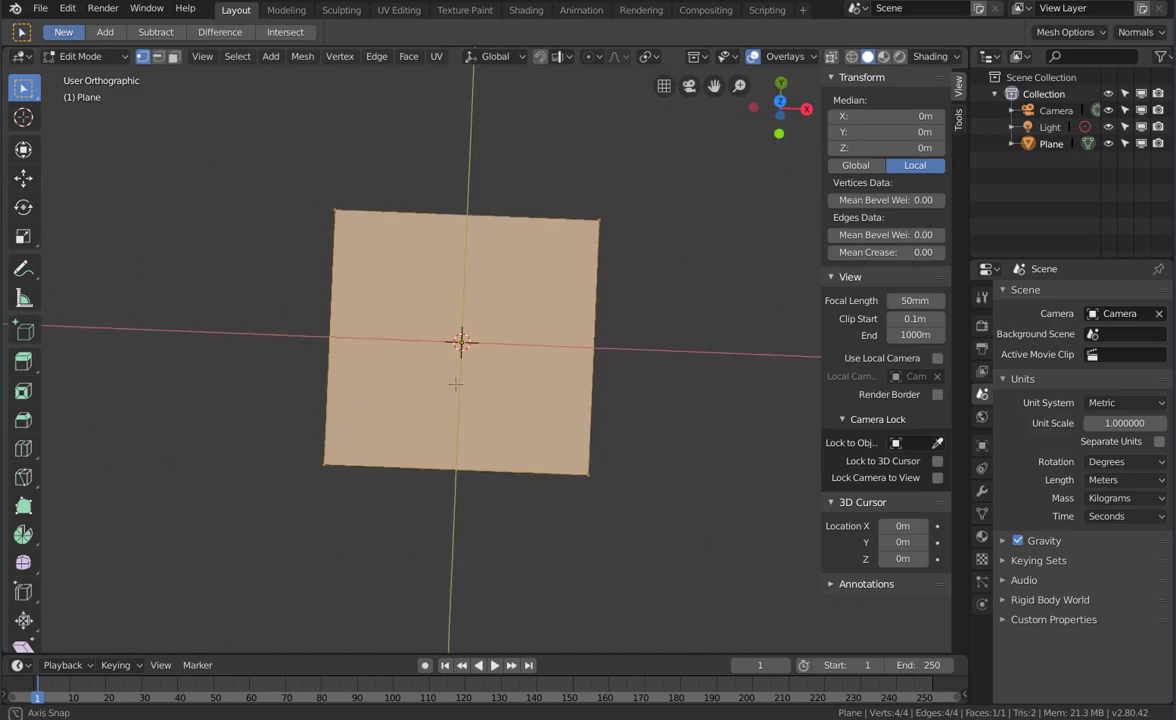
key("KP_7")
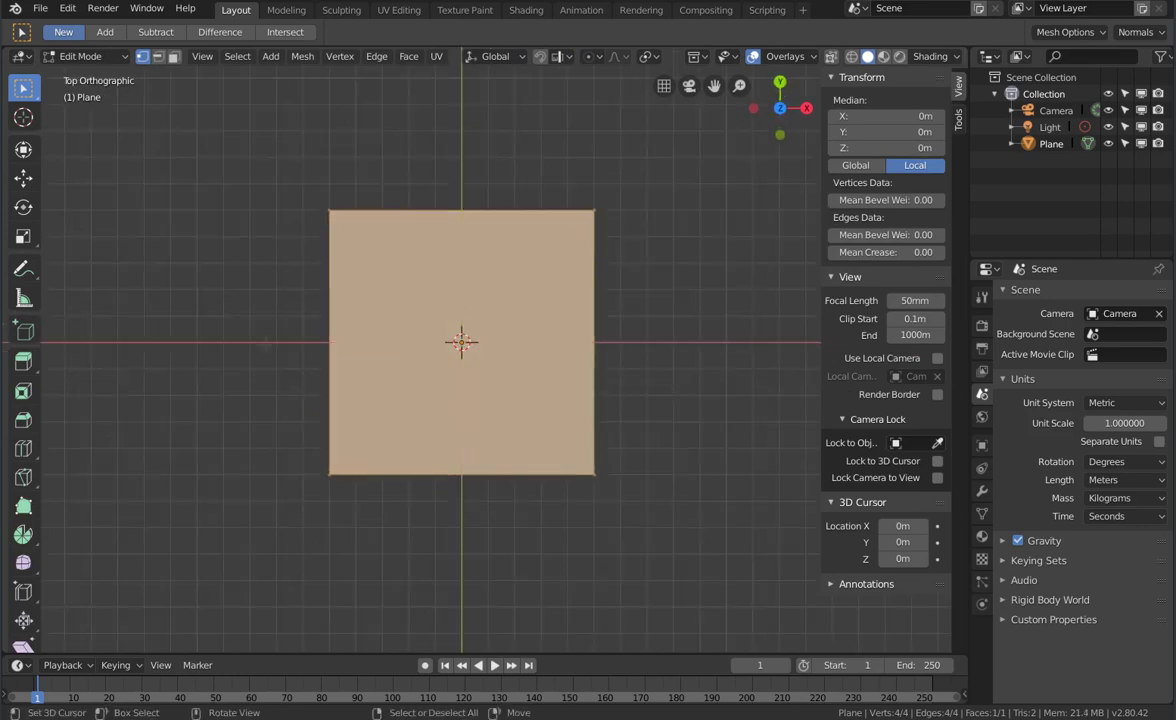
key("alt+a")
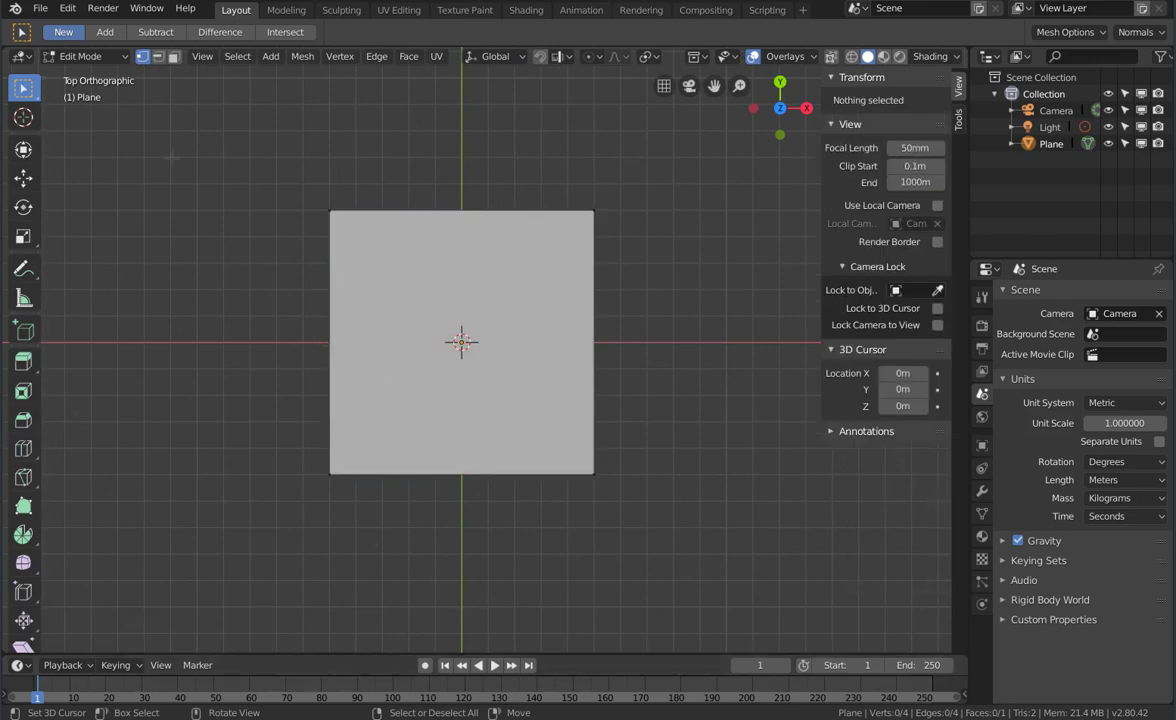
Step: In Edge select mode, delete the plane's top edge and face with Only Edges & Faces
left_click(157, 56)
left_click(405, 210)
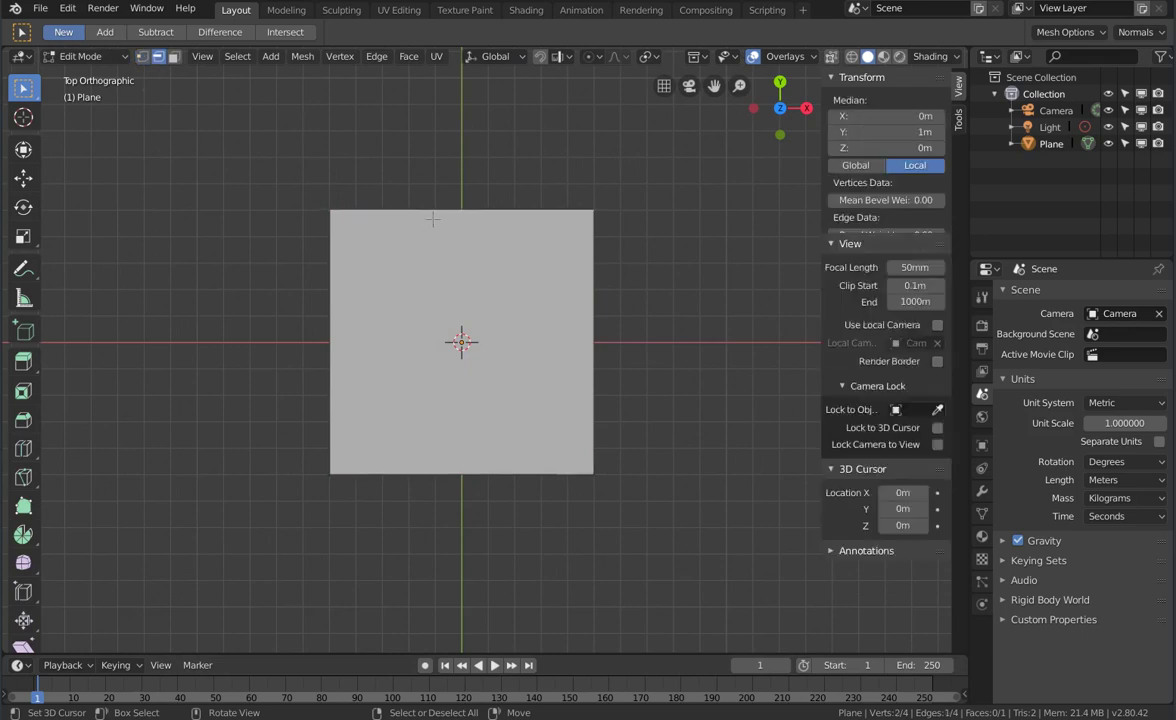
key("x")
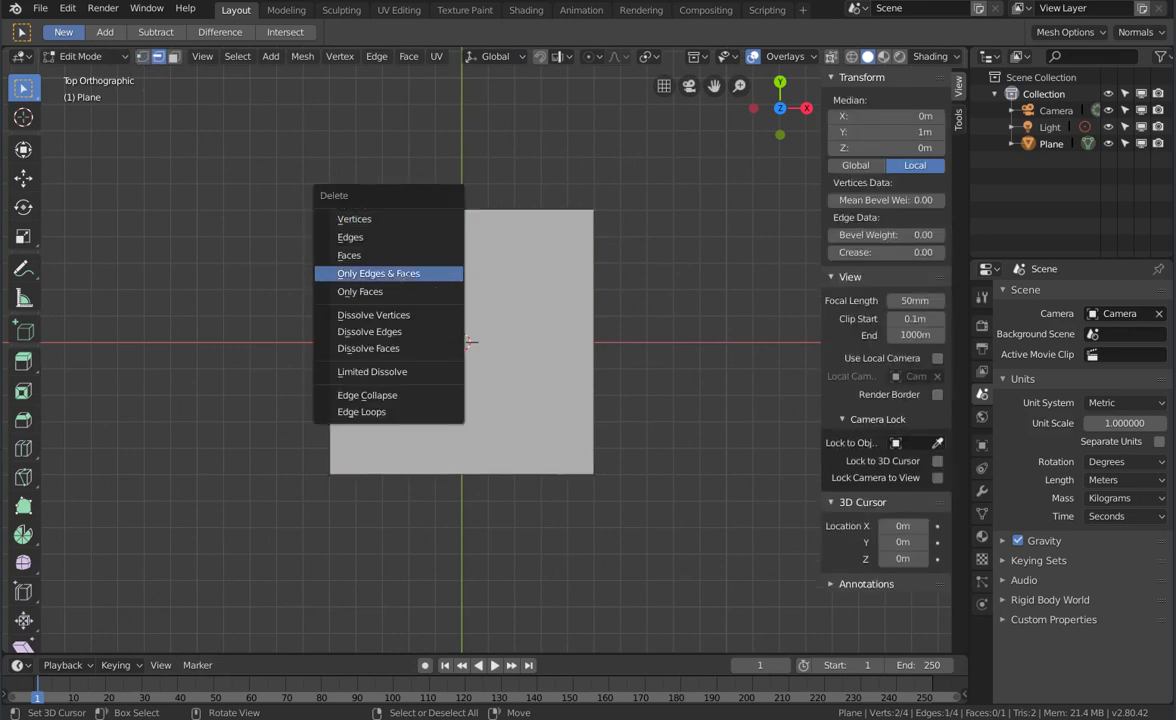
left_click(378, 273)
Step: Fill the open outline back into a face and switch the viewport to Wireframe shading
left_click(327, 409)
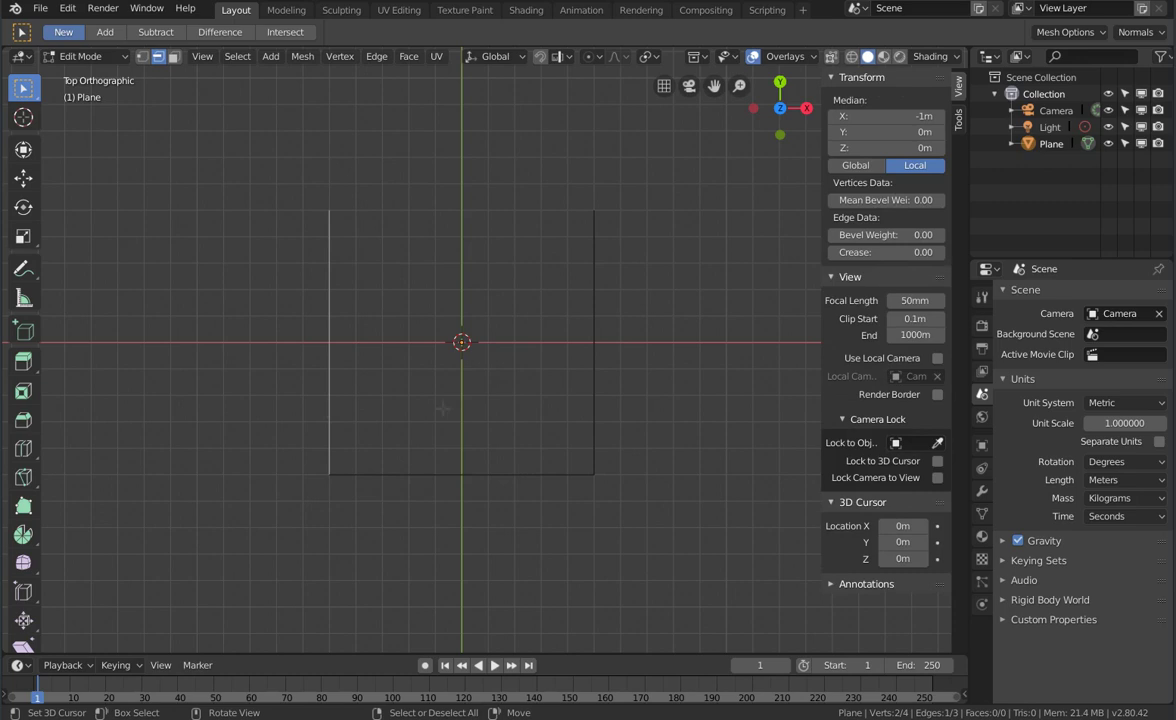
left_click(497, 475)
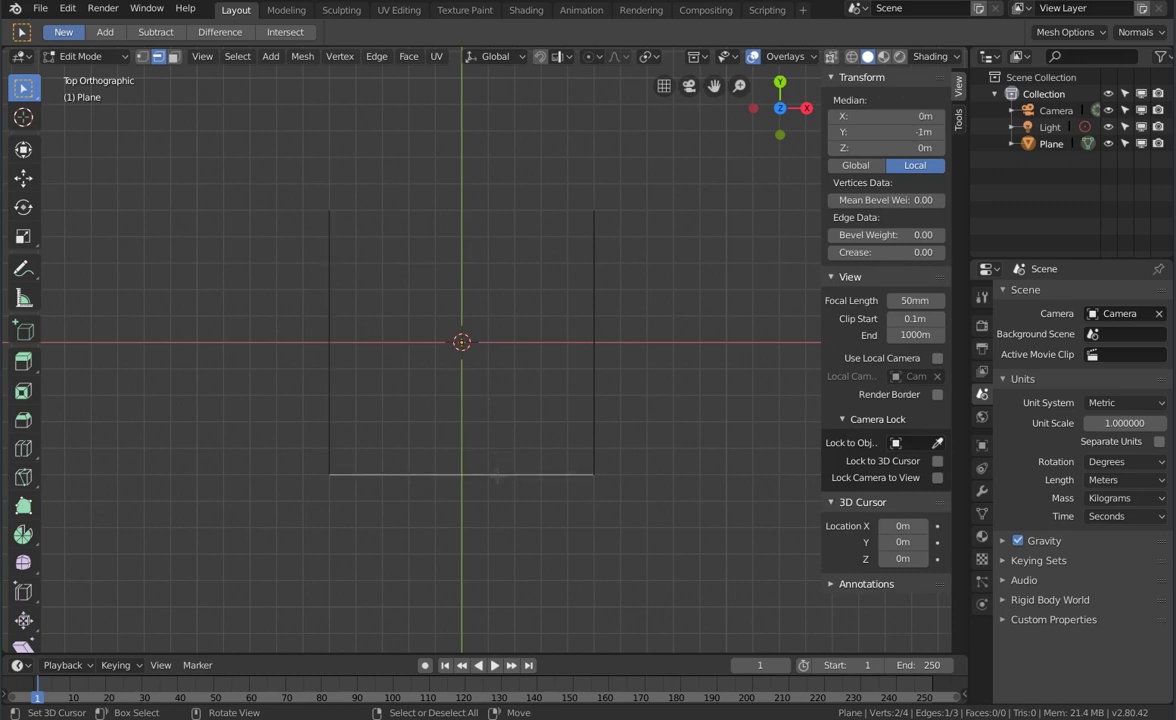
right_click(467, 442)
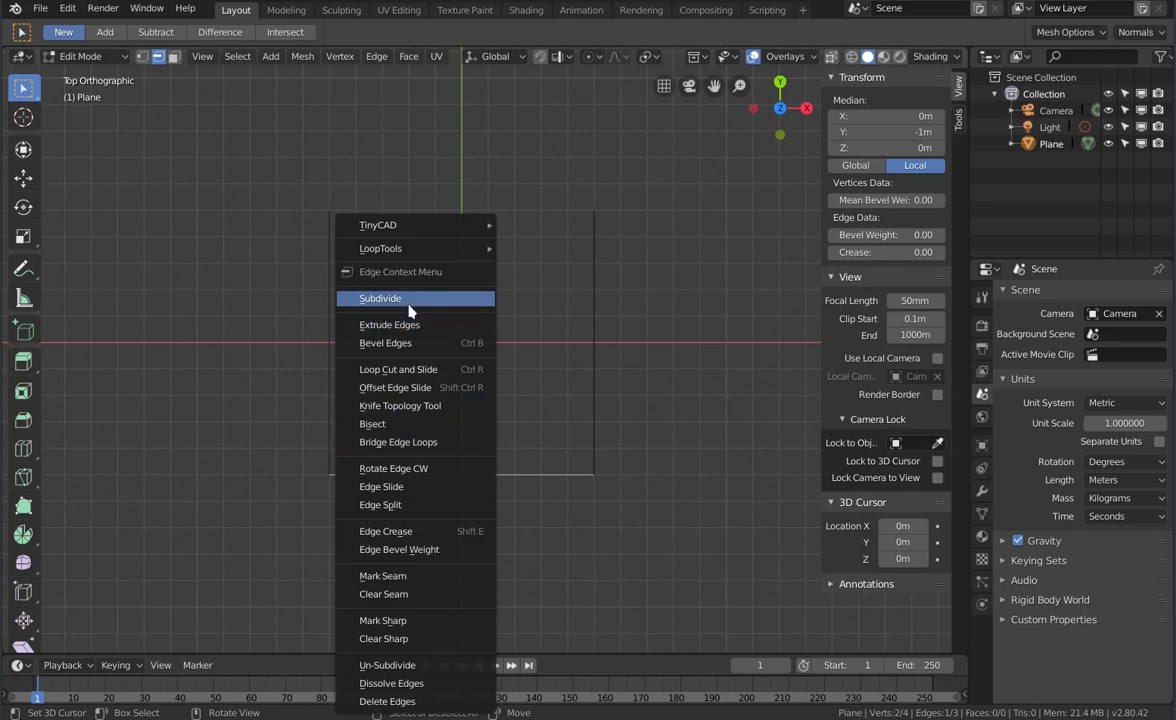
key("Escape")
key("f")
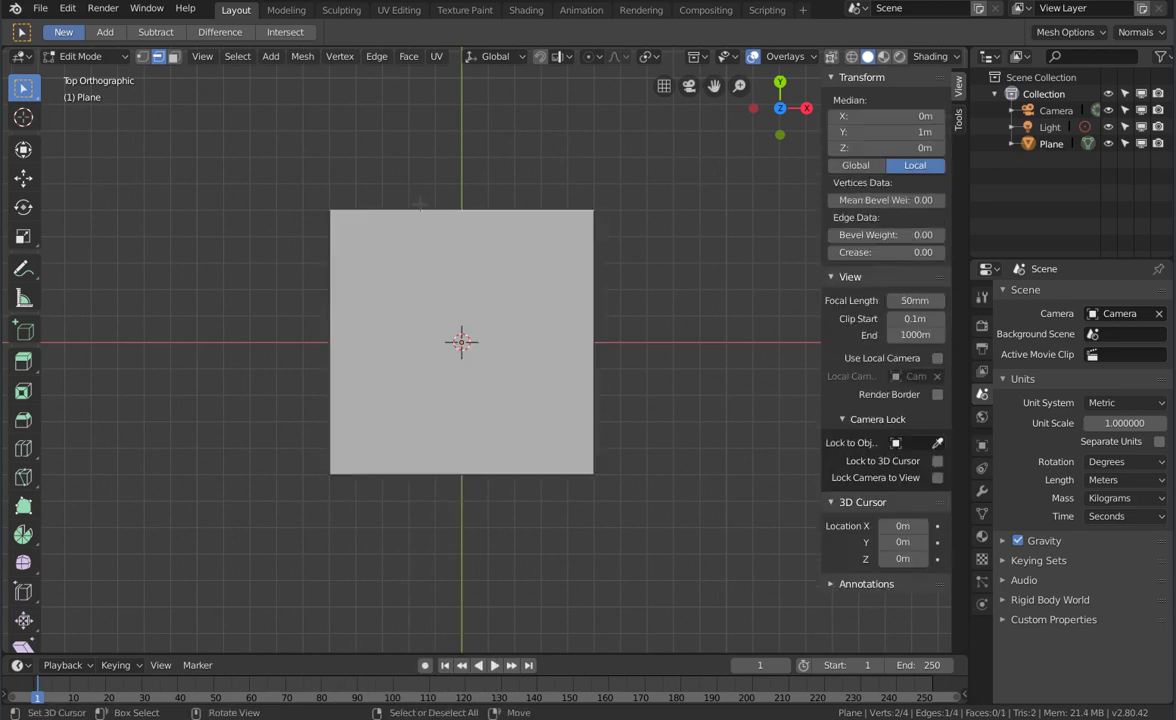
key("z")
left_click(310, 202)
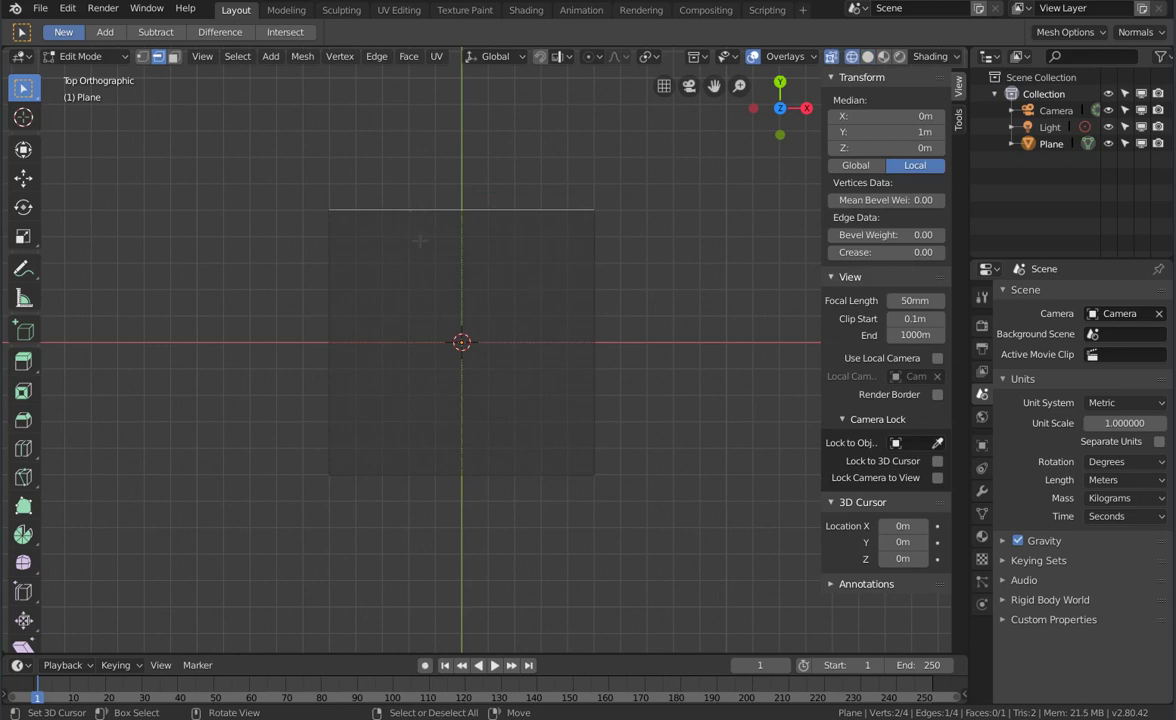
Step: Subdivide the selected top and bottom edges with 9 cuts
left_click(430, 476, "shift")
right_click(390, 313)
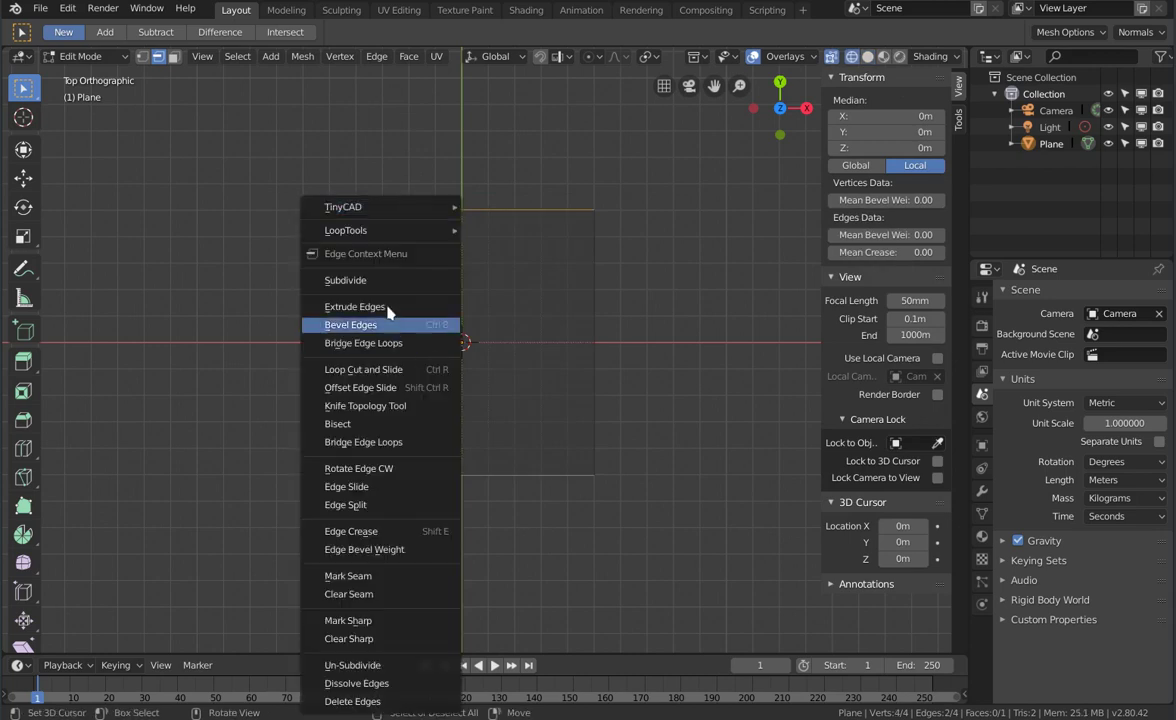
left_click(345, 279)
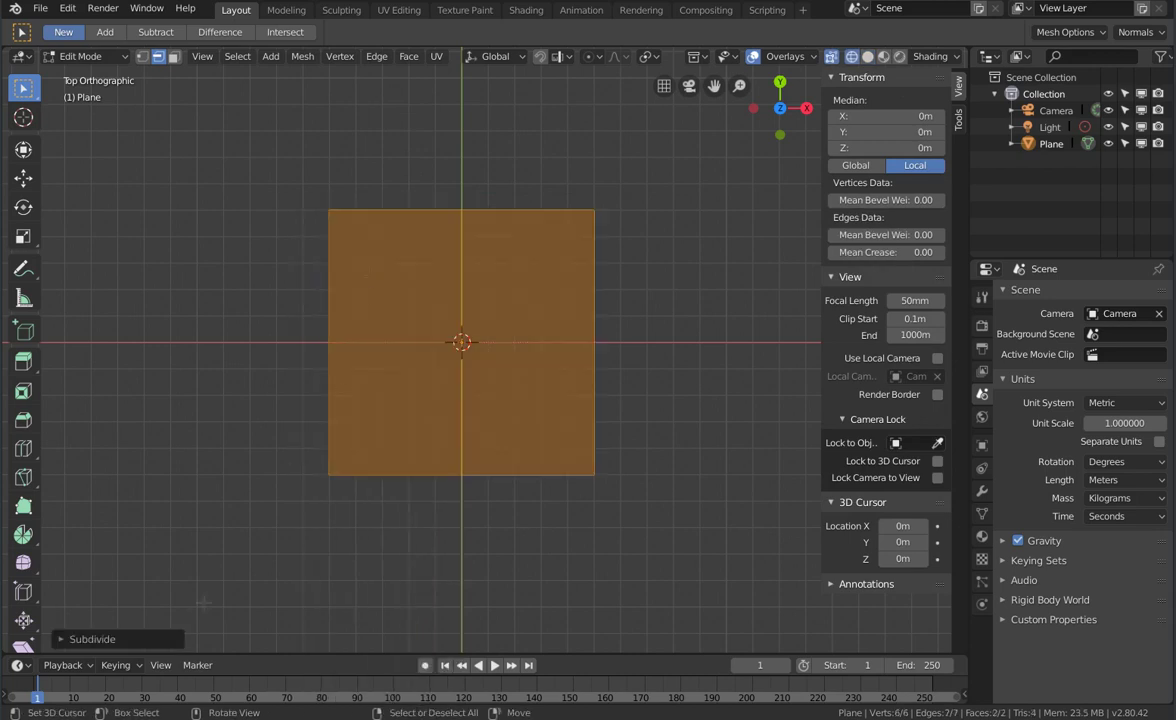
left_click(123, 639)
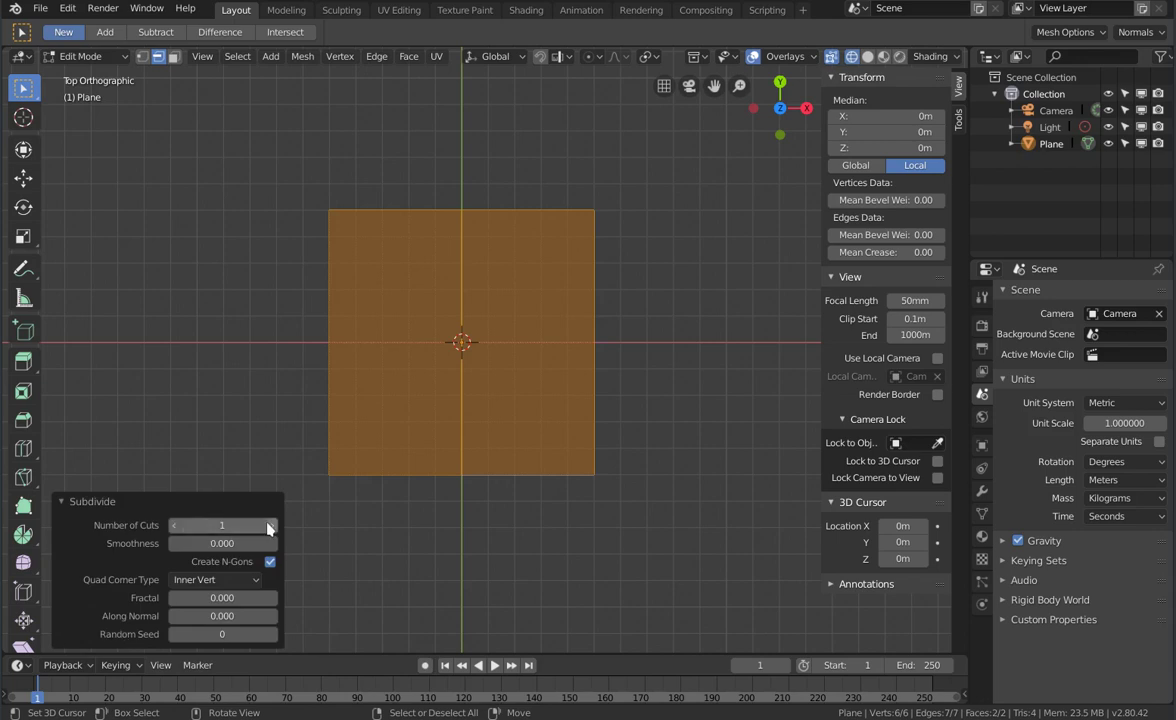
left_click_drag(270, 525, 345, 525)
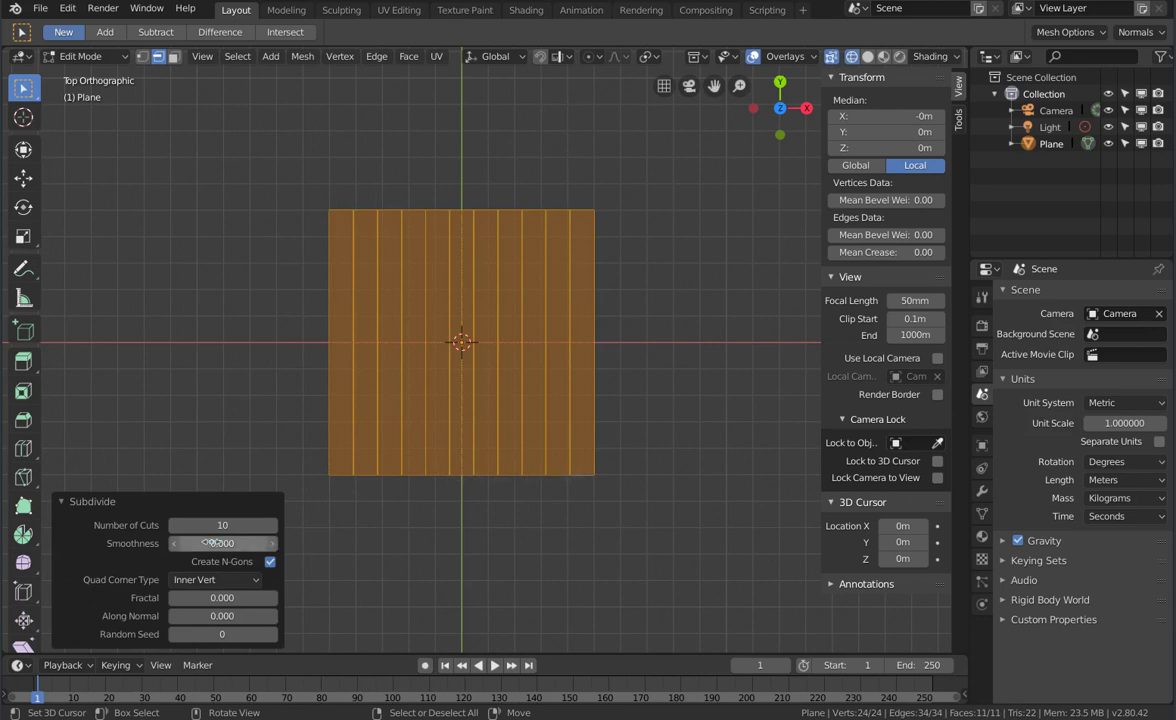
left_click(173, 525)
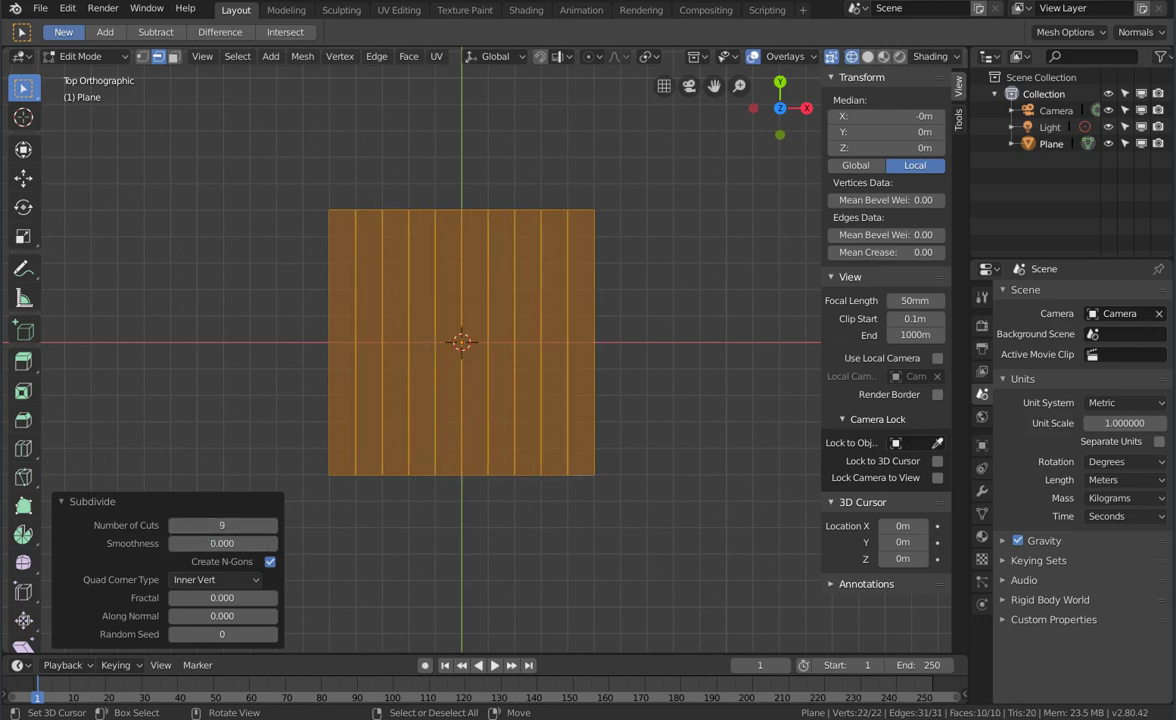
Step: Select the top edge loop, delete Only Faces, and switch to Vertex select mode
left_click(396, 209)
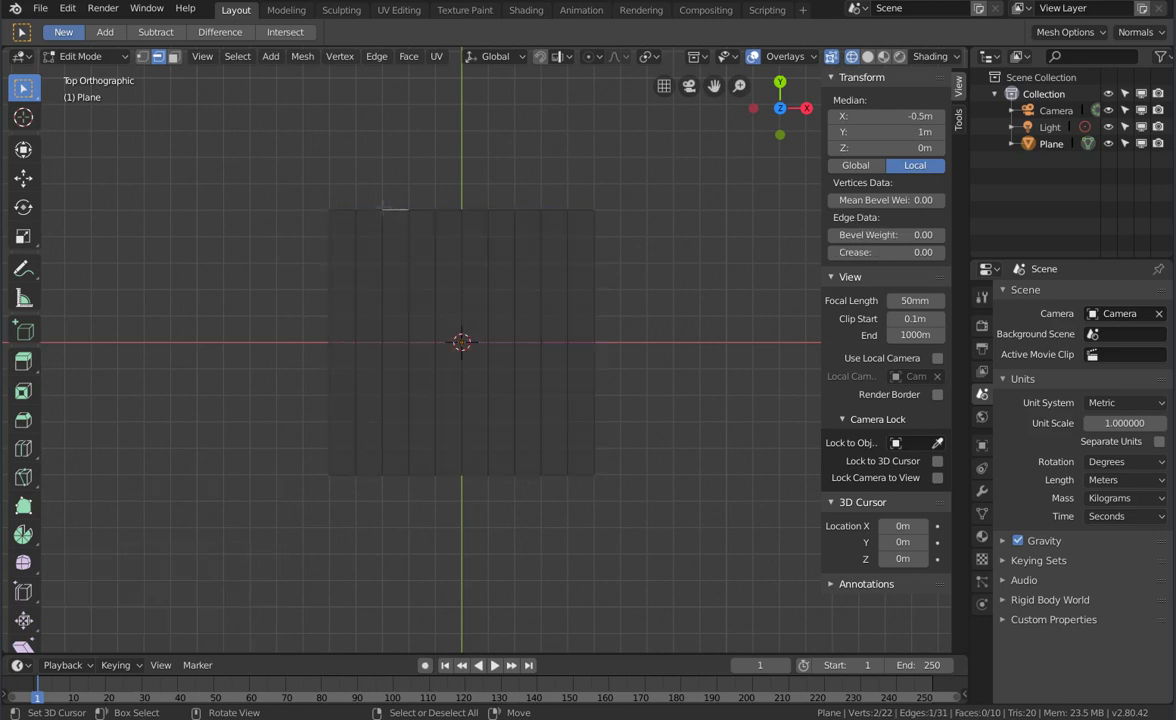
left_click(581, 210, "ctrl")
key("x")
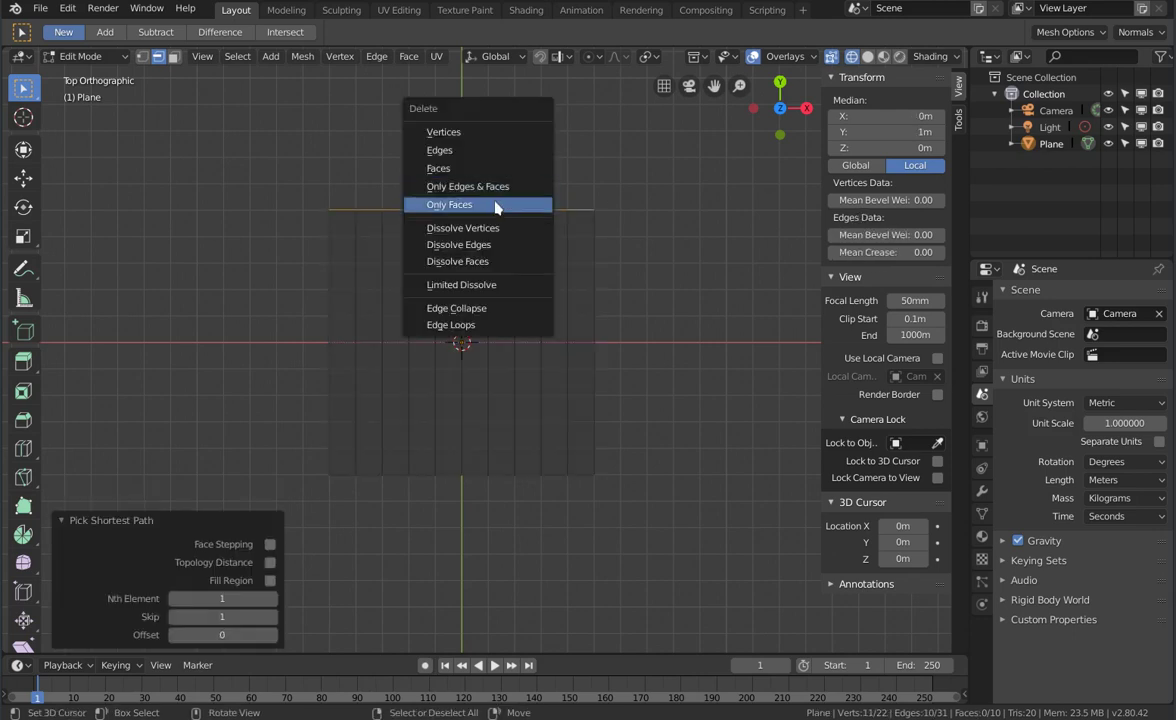
left_click(490, 200)
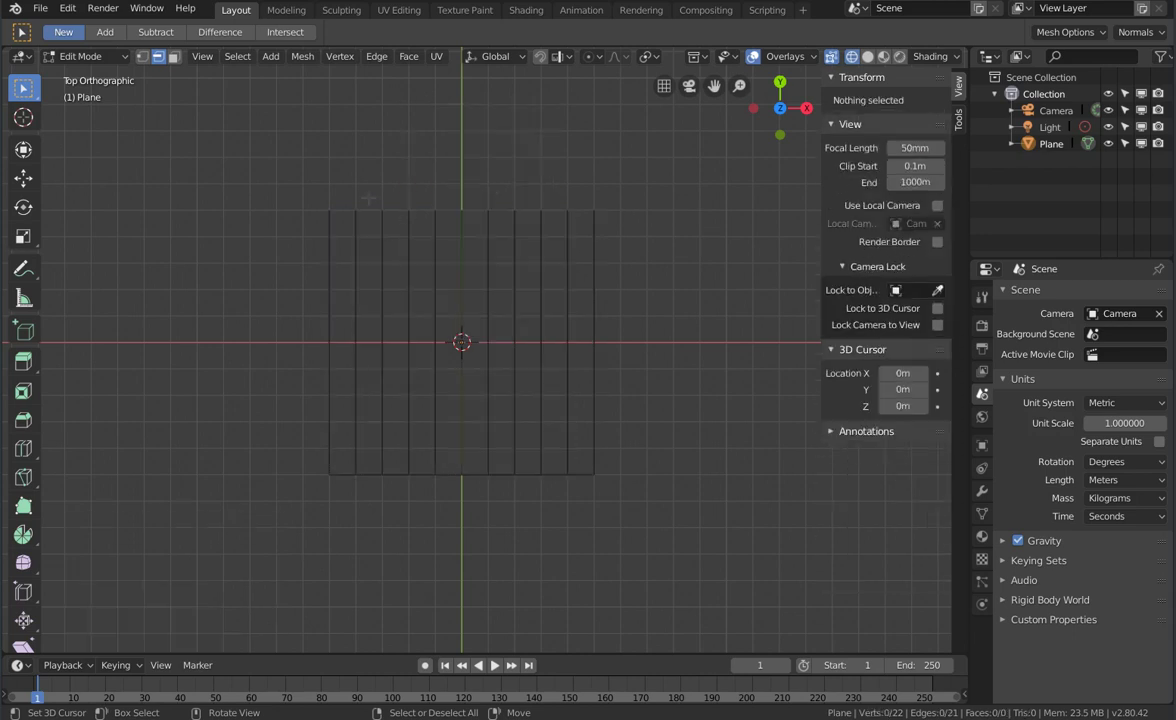
left_click(142, 56)
Step: Paint-select the top-row vertices and try a Y-axis move, cancelling it
left_click(355, 210)
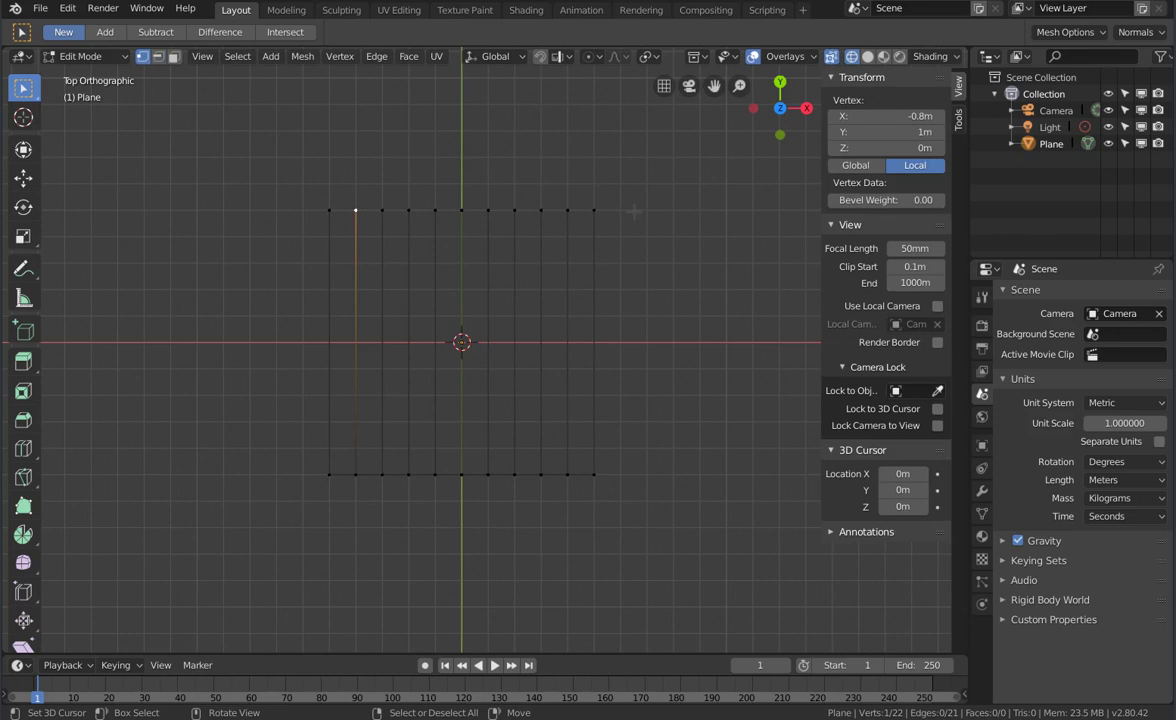
key("c")
left_click_drag(385, 207, 562, 205)
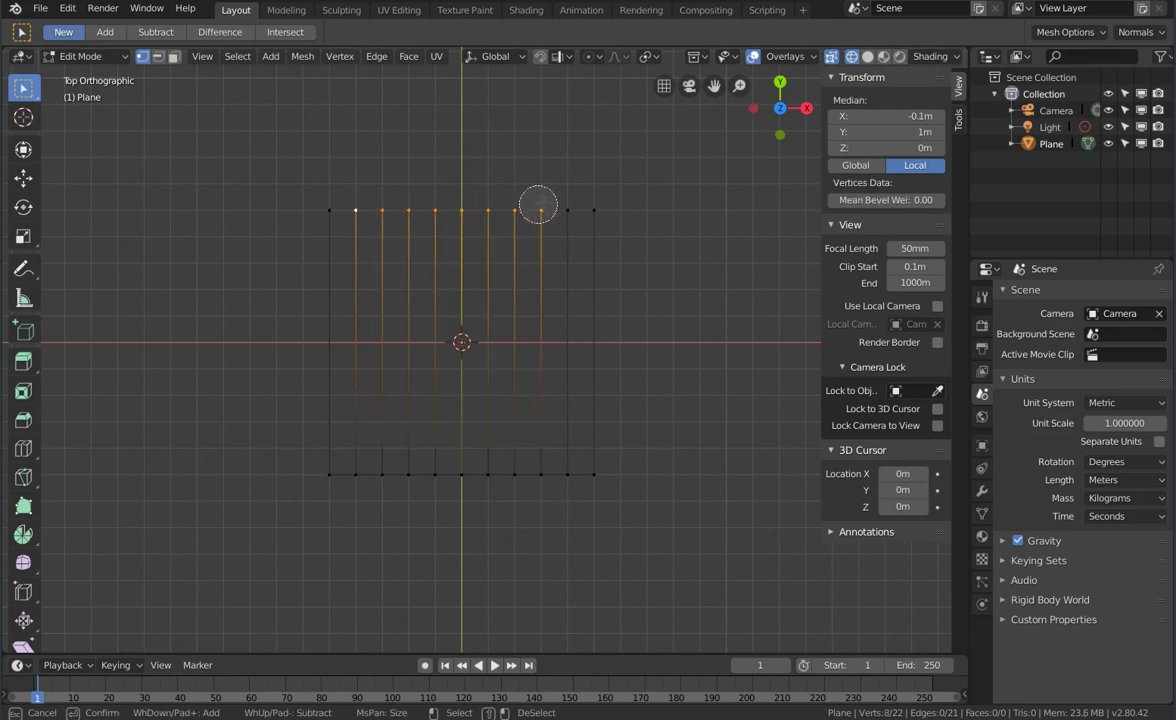
right_click(504, 238)
key("g")
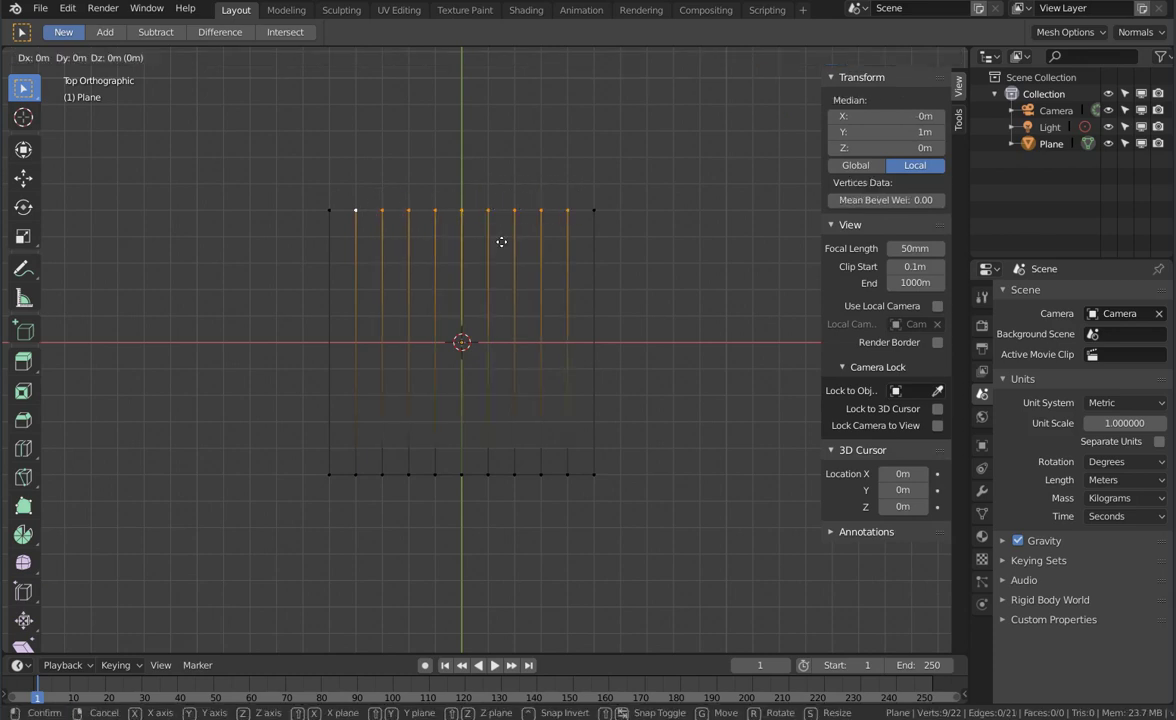
key("y")
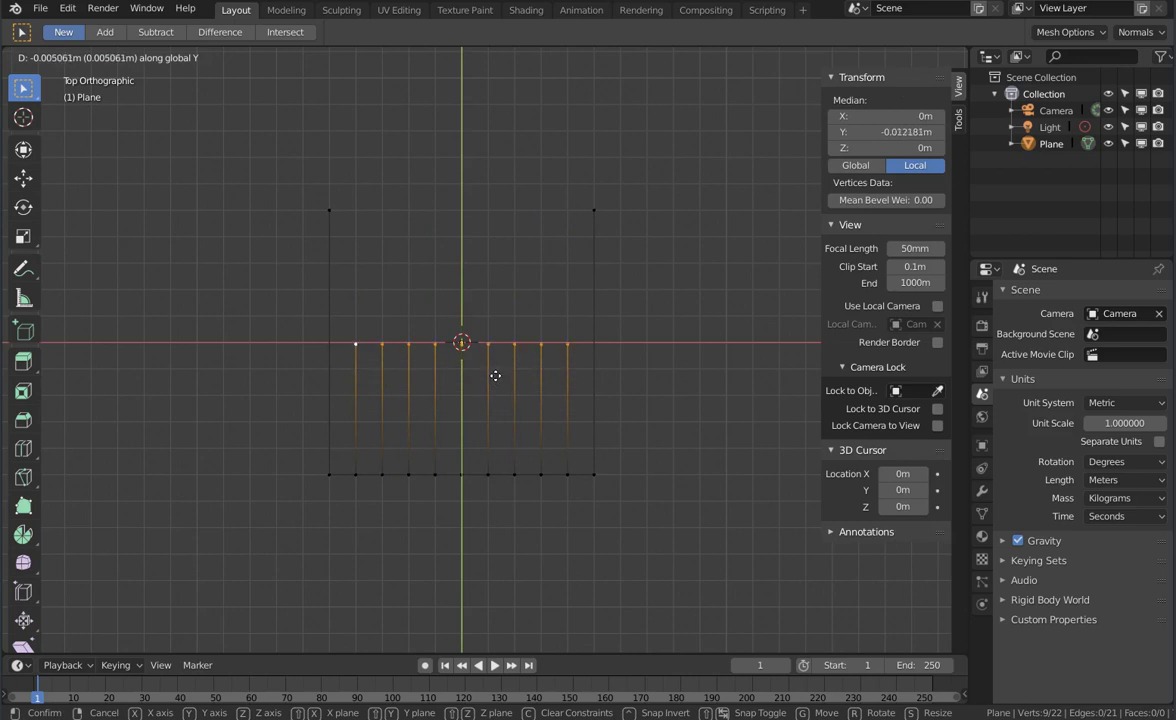
right_click(494, 377)
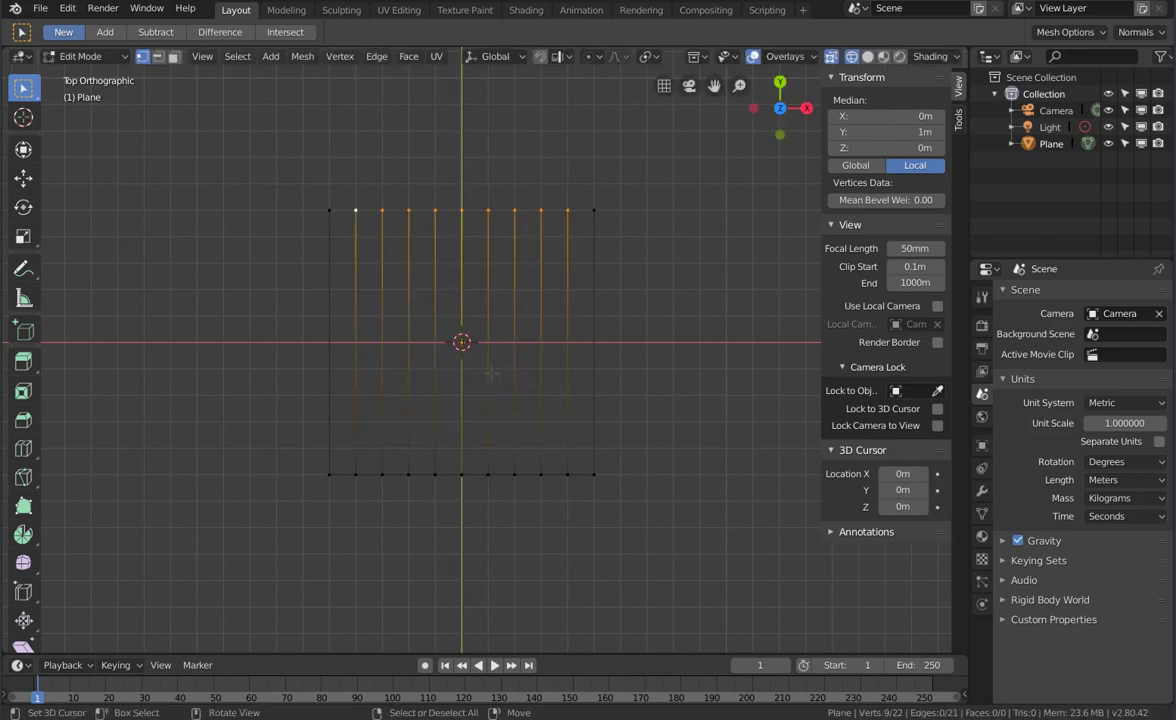
Step: Snap the 3D cursor to the bottom-middle vertex and box-select the inner top vertices
left_click(470, 470)
key("shift+s")
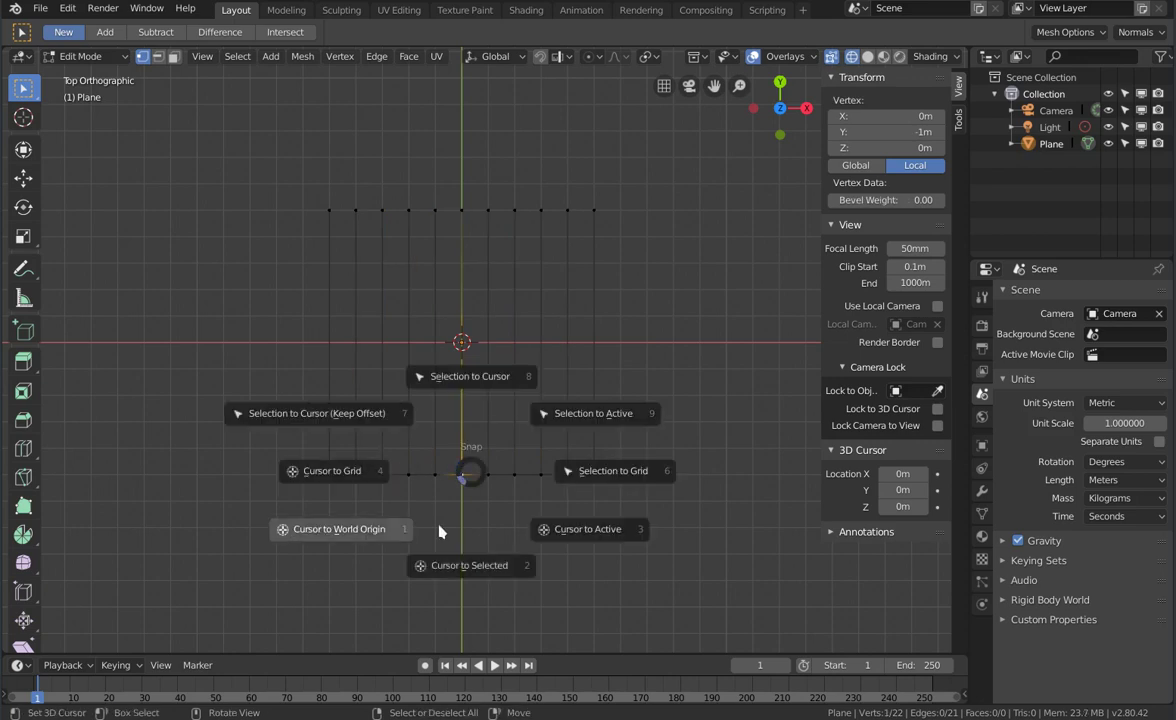
left_click(507, 563)
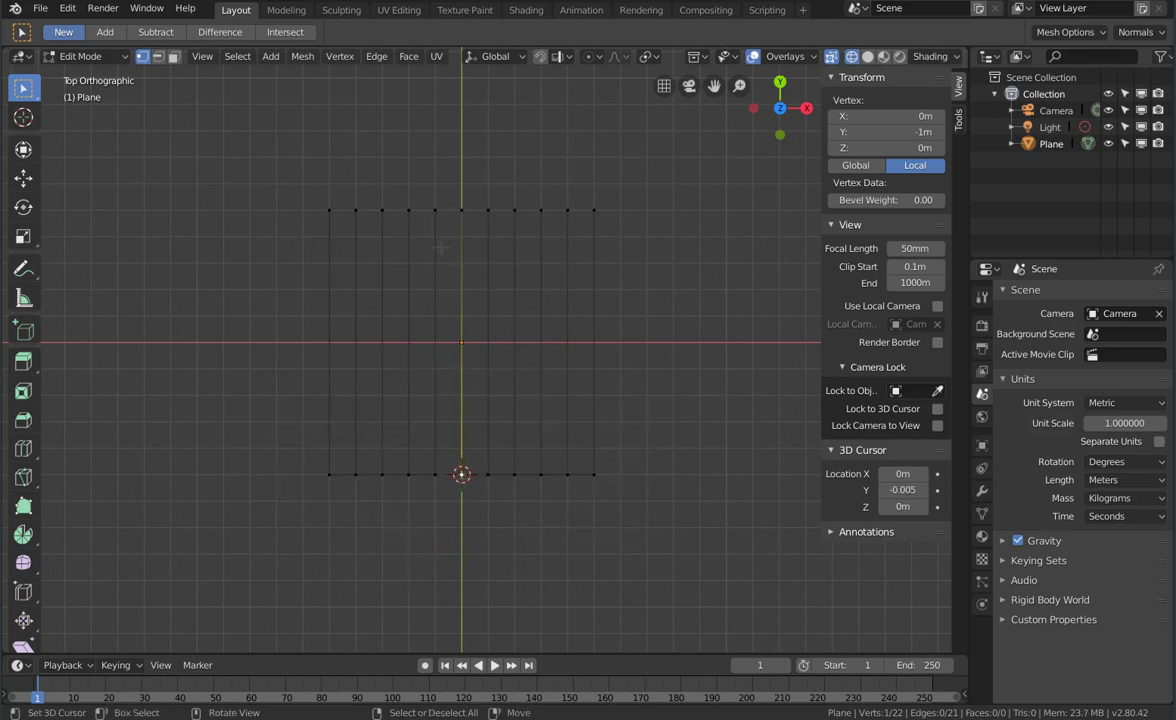
key("b")
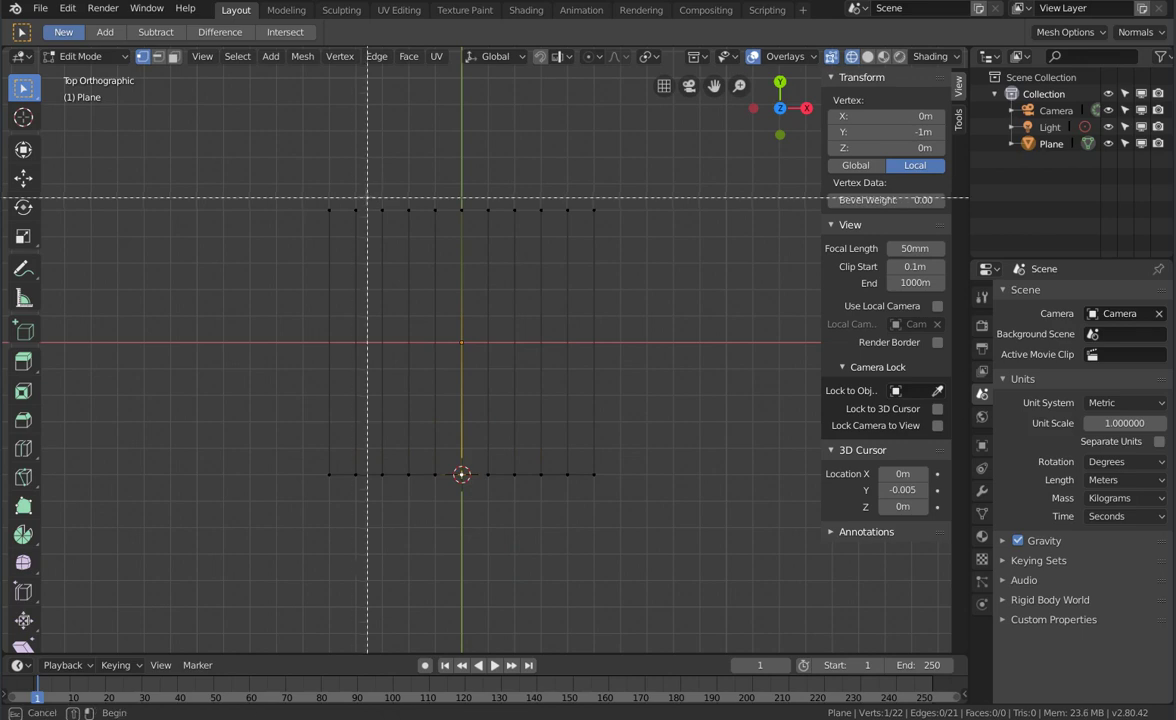
left_click_drag(349, 187, 570, 216)
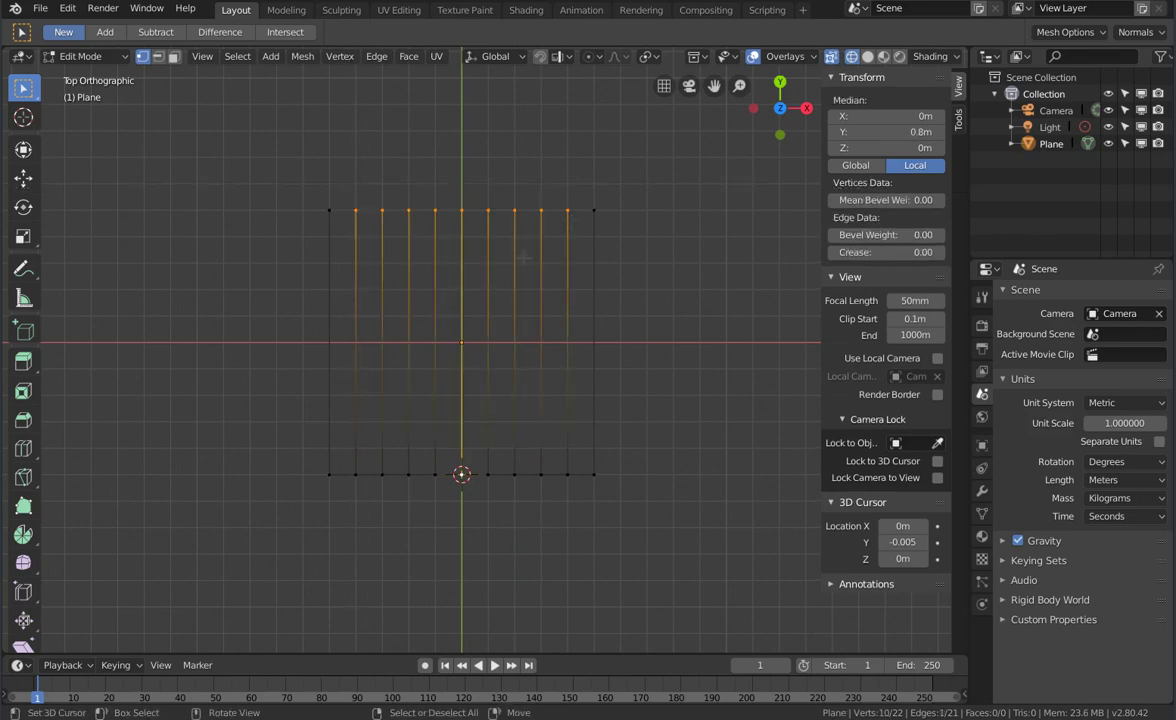
Step: Set the transform pivot point to 3D Cursor for scaling the selected vertices
key("s")
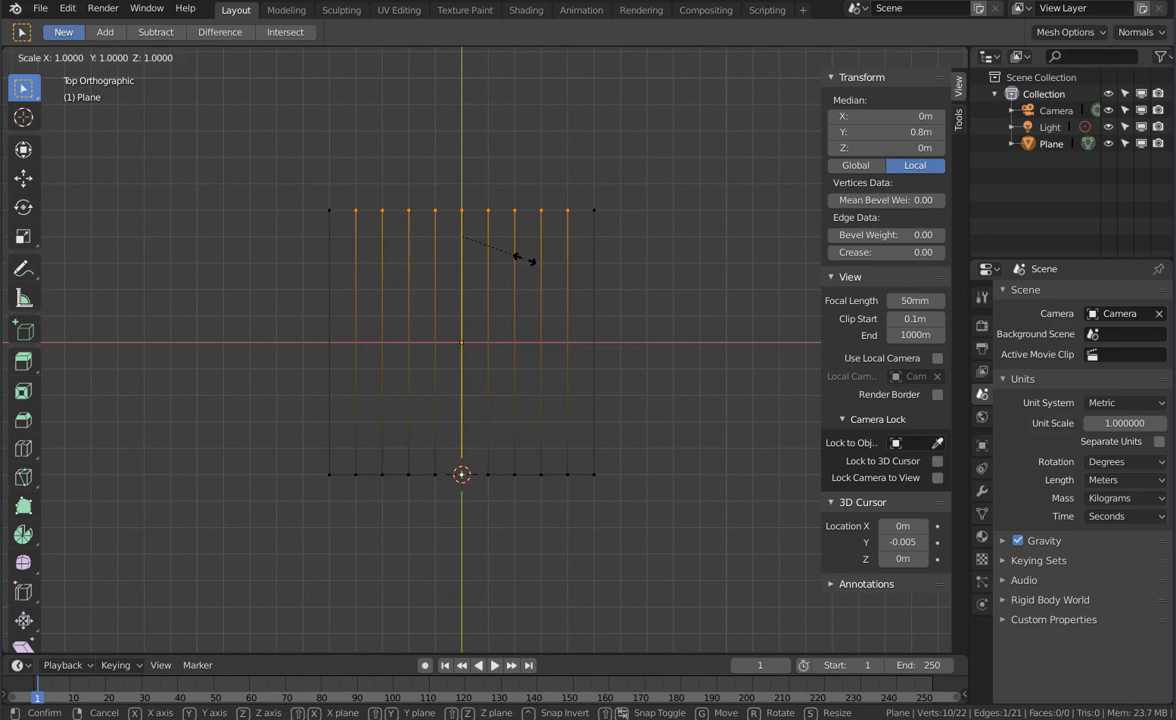
key("Escape")
key("period")
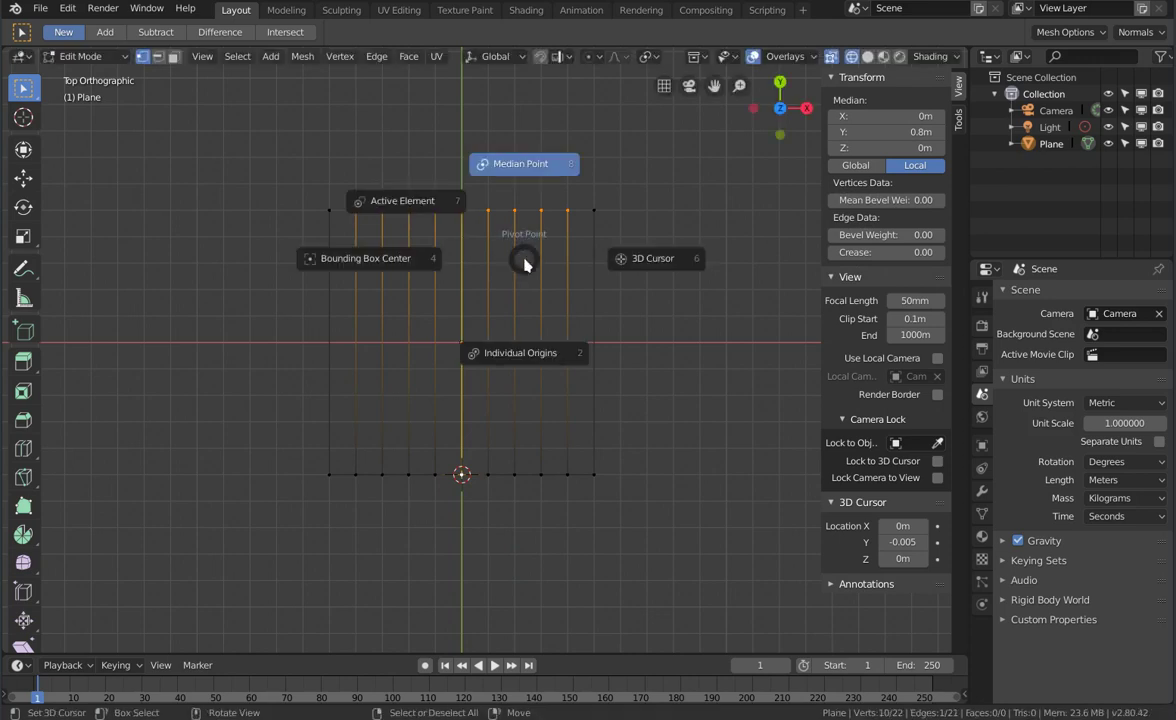
left_click(650, 259)
key("s")
key("y")
key("0")
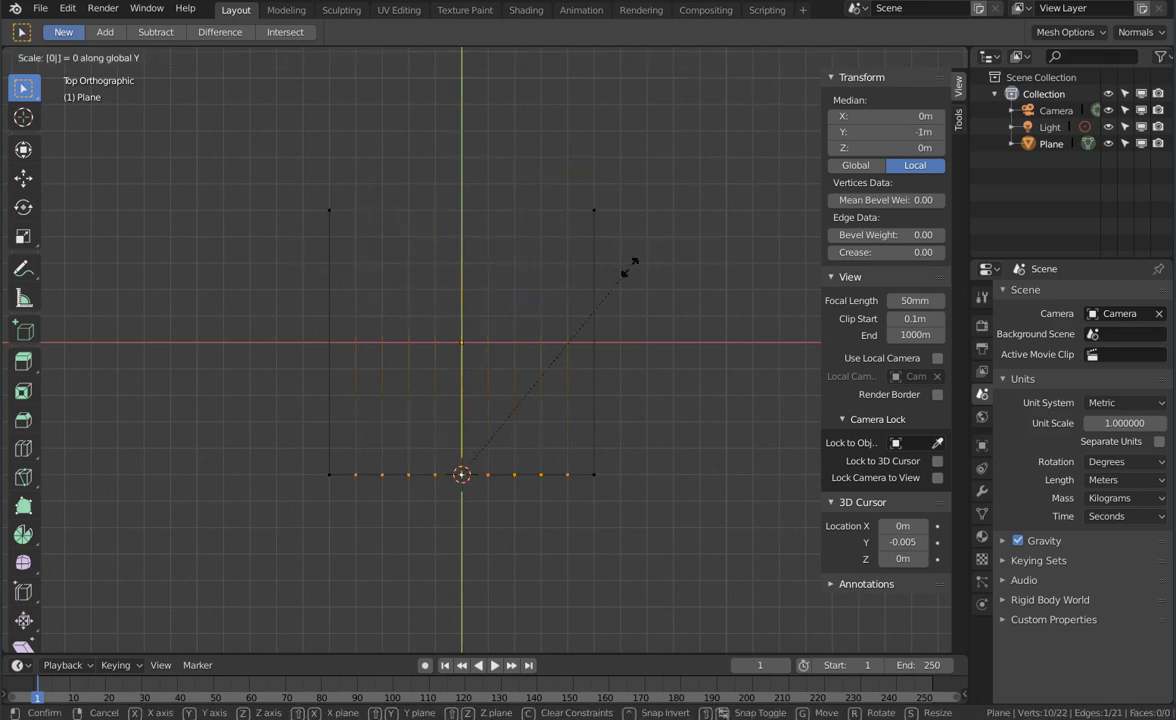
key("Escape")
Step: Scale the inner top vertices by 0.5 on Y, then return to Object Mode
key("s")
key("y")
key("period")
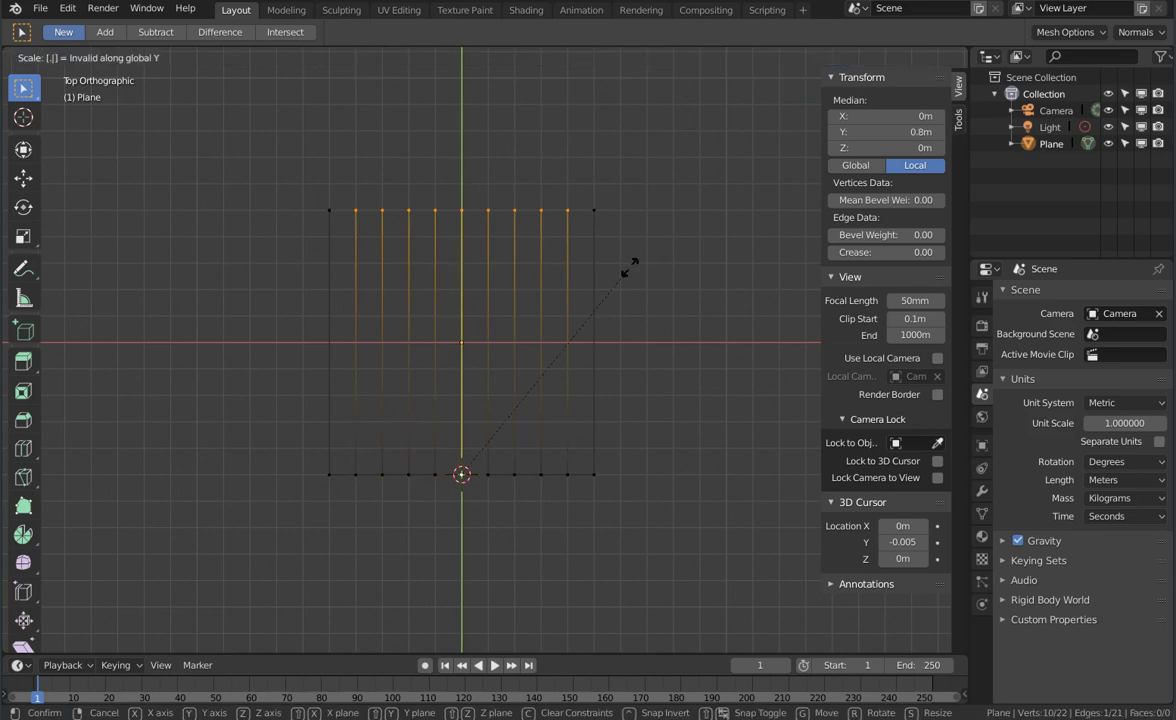
key("5")
key("Return")
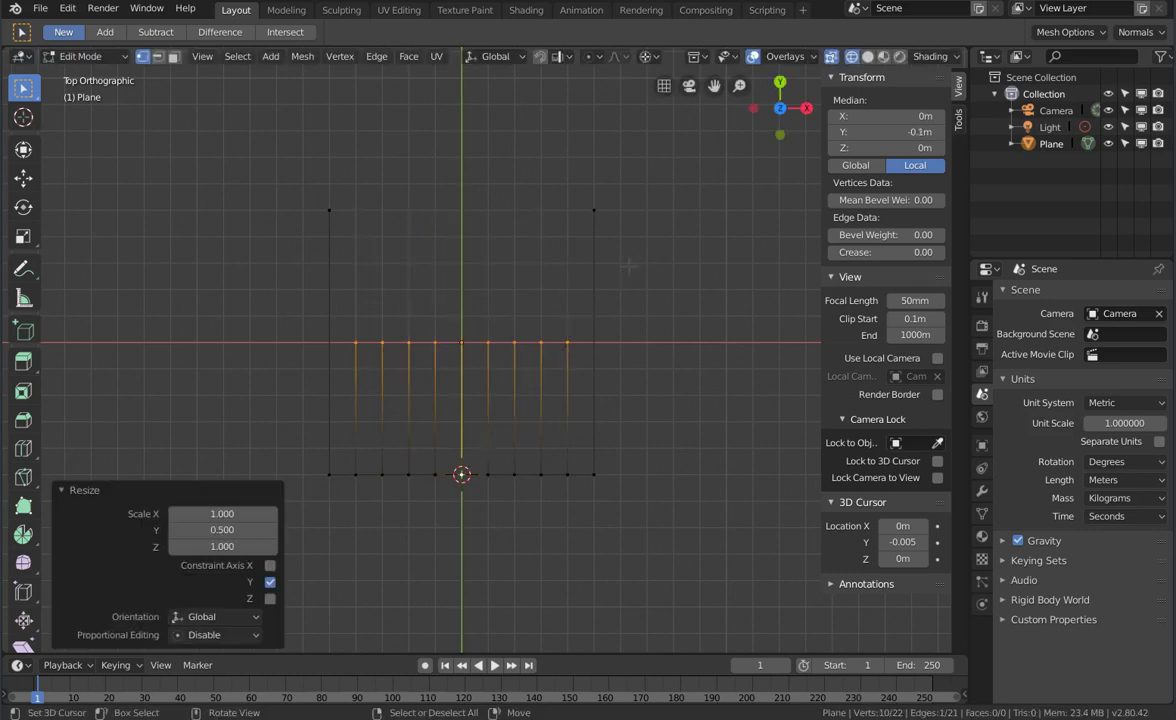
key("Tab")
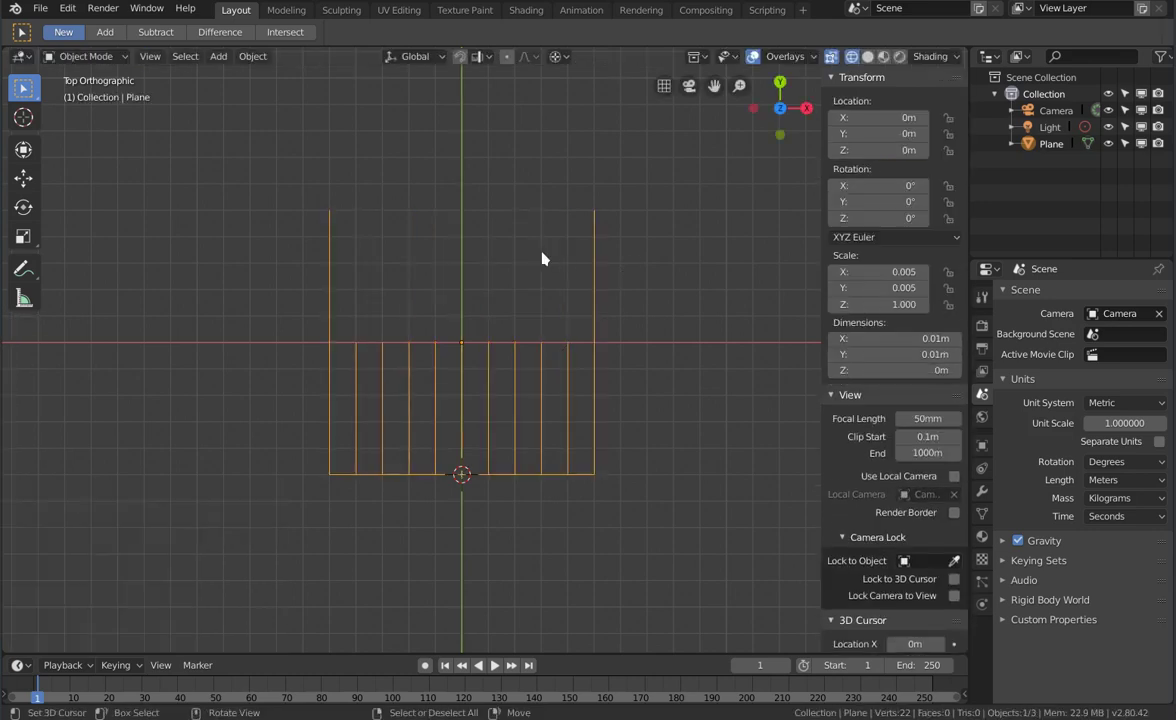
Step: Add an Array modifier to the plane and enable Merge
left_click(982, 468)
left_click(1050, 293)
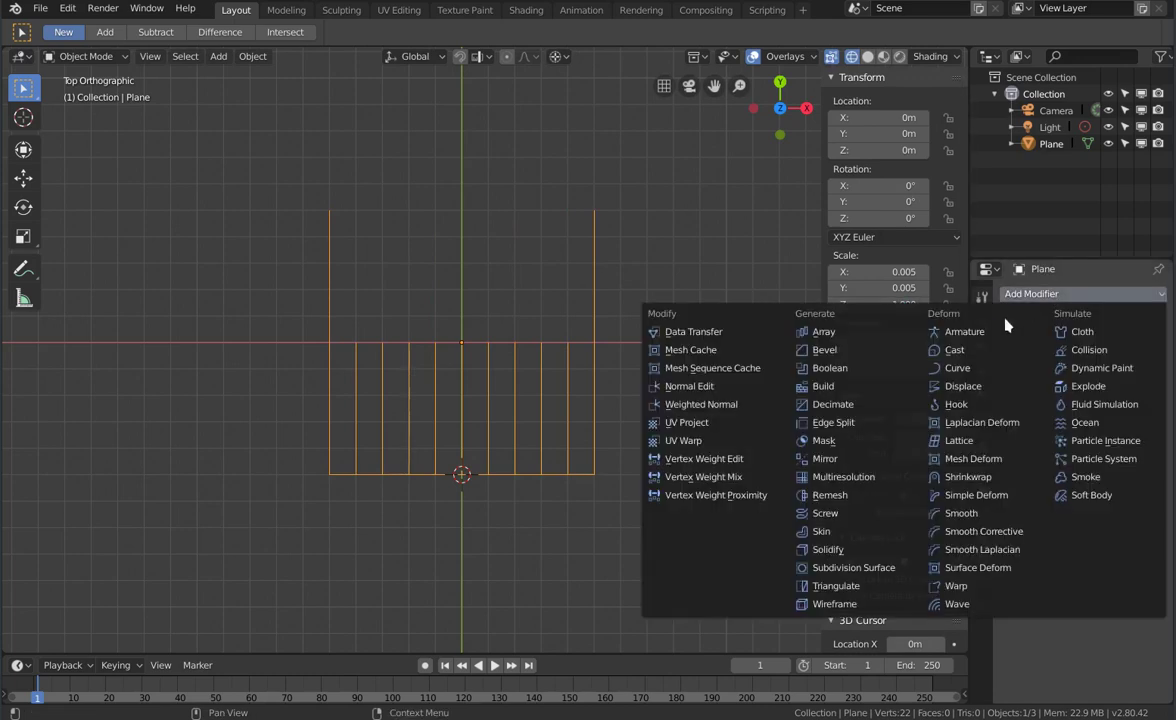
left_click(850, 337)
scroll(590, 375, "down", 3)
mouse_move(590, 375)
middle_mouse_down("shift")
mouse_move(517, 383)
mouse_move(437, 371)
middle_mouse_up("shift")
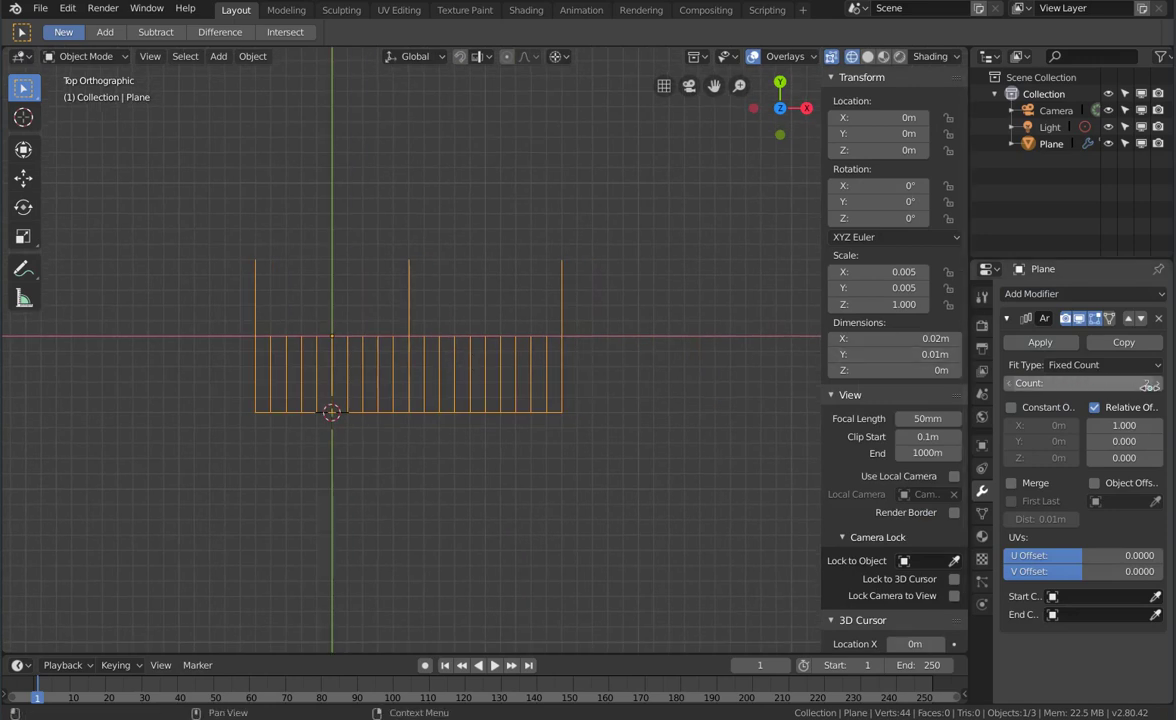
left_click(1011, 483)
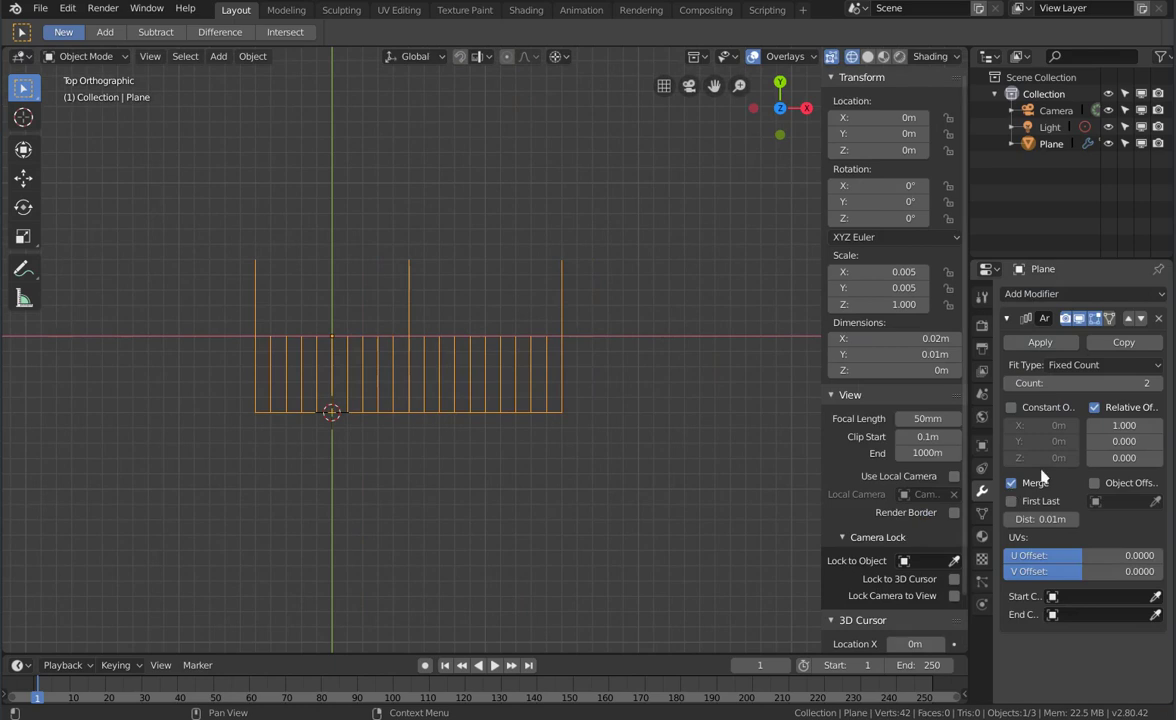
Step: Raise the Array count to 10 and orbit to view the ruler at an angle
left_click_drag(1150, 383, 493, 383)
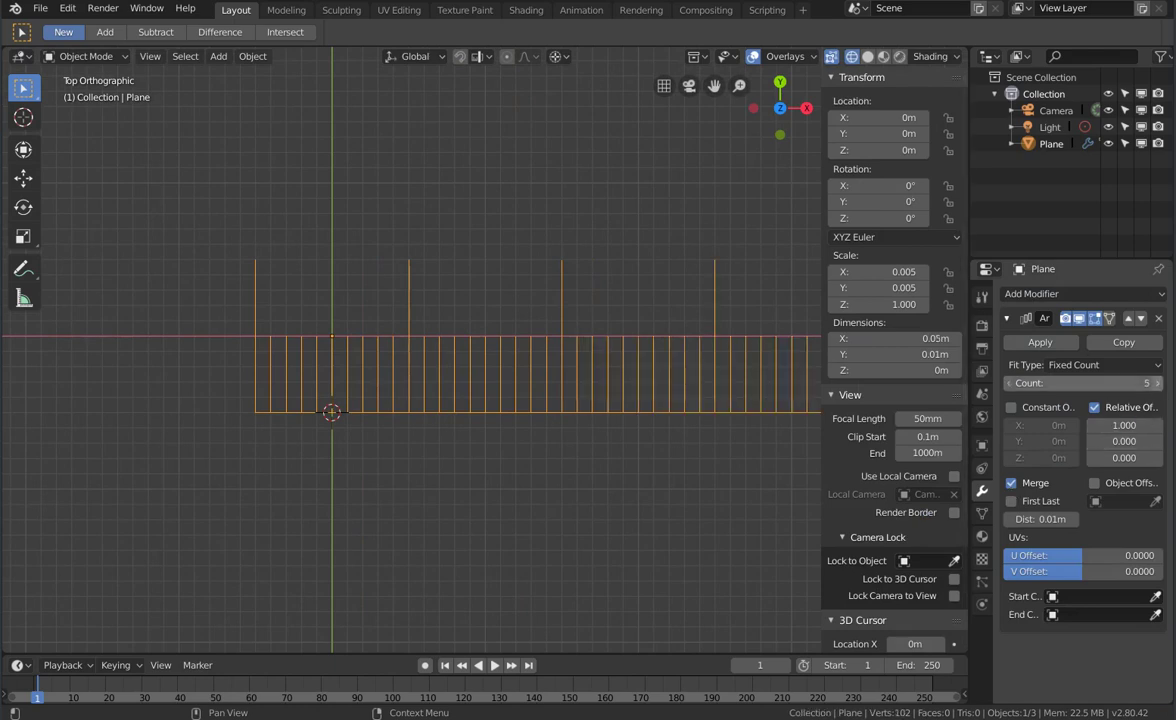
scroll(493, 383, "down", 5)
middle_click_drag(538, 389, 436, 381, "shift")
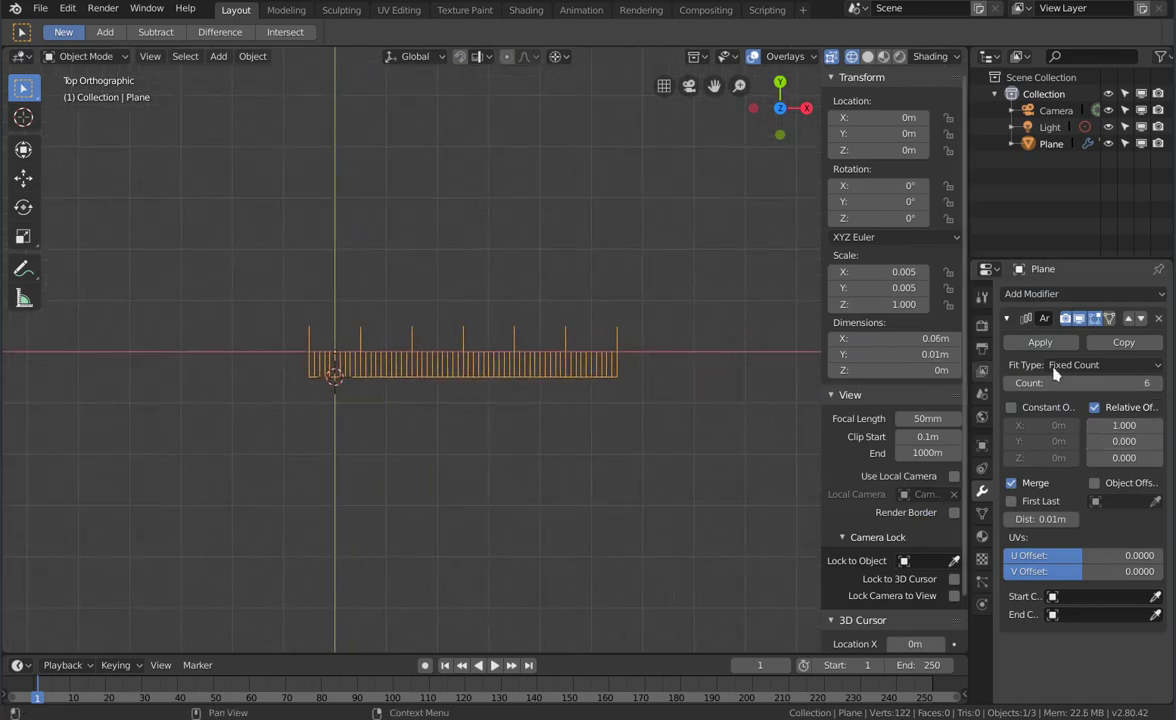
left_click_drag(1152, 383, 1160, 392)
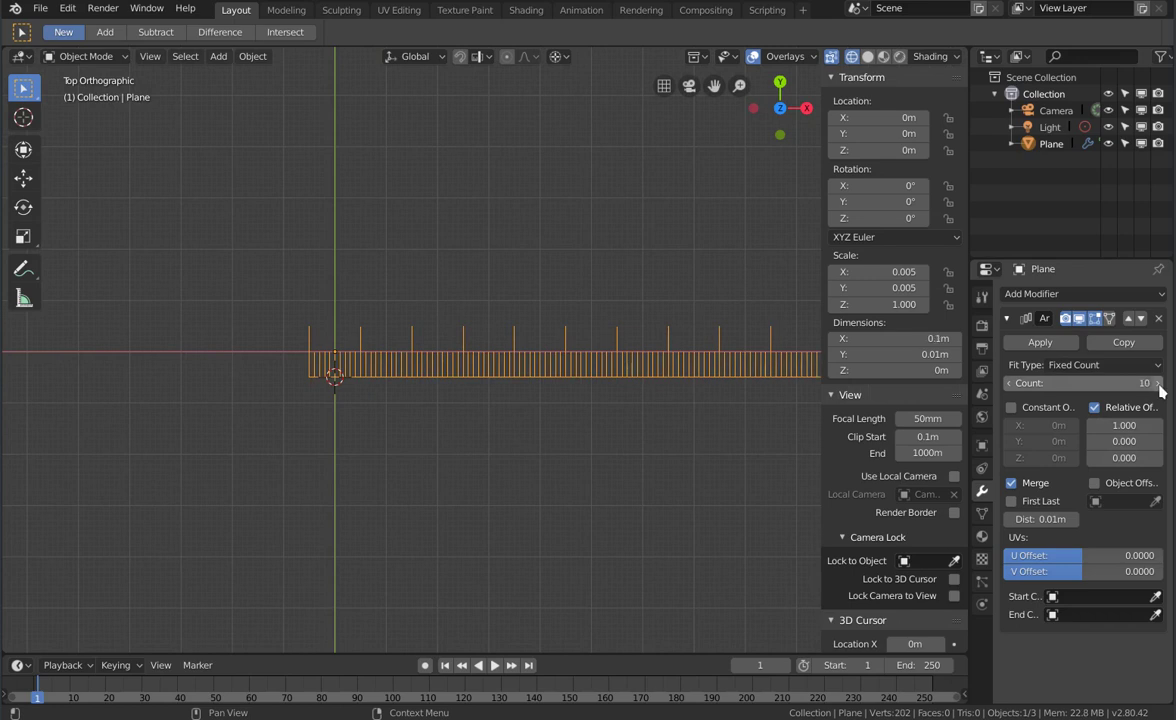
scroll(546, 370, "down", 1)
scroll(512, 391, "down", 1)
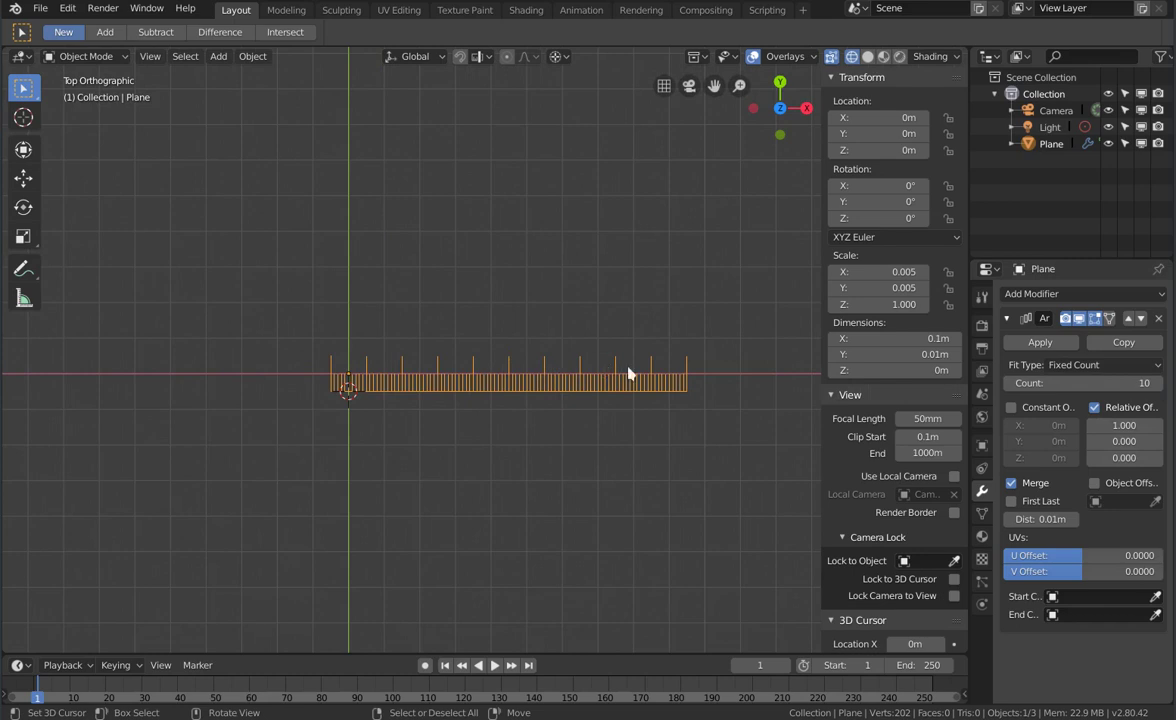
mouse_move(439, 361)
middle_mouse_down()
mouse_move(509, 366)
mouse_move(493, 402)
mouse_move(457, 383)
mouse_move(457, 367)
mouse_move(467, 433)
mouse_move(748, 367)
middle_mouse_up()
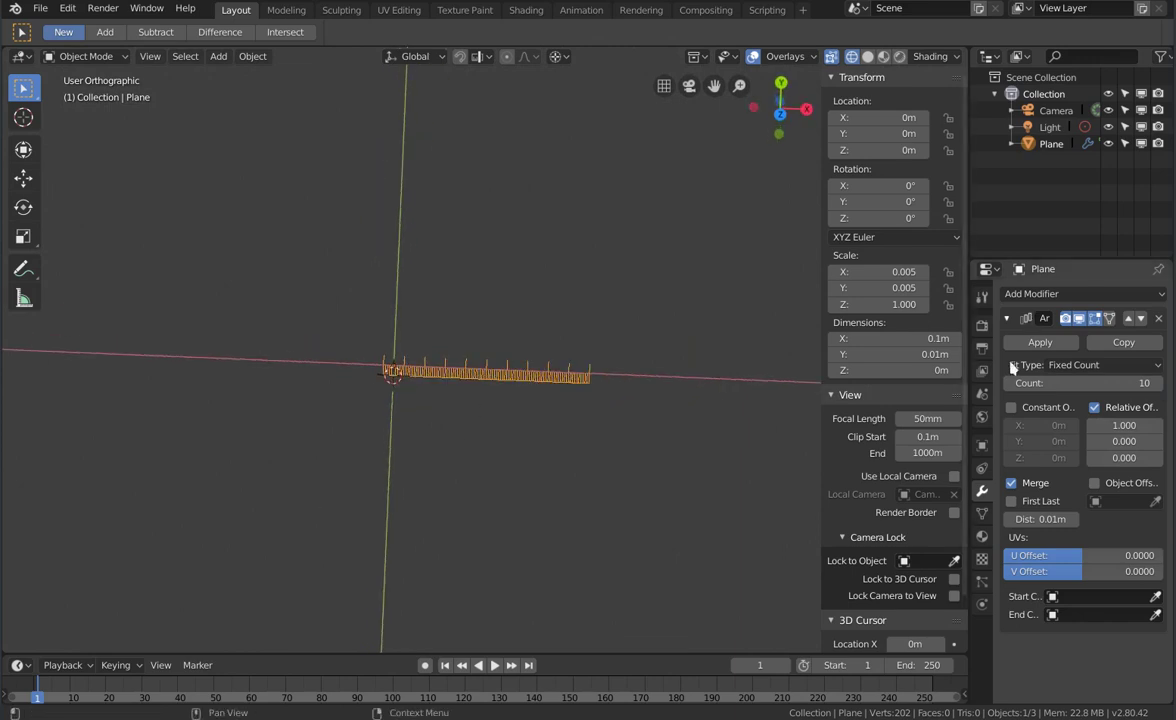
Step: Rename the plane object to 'Ruler'
left_click(982, 445)
left_click(1052, 293)
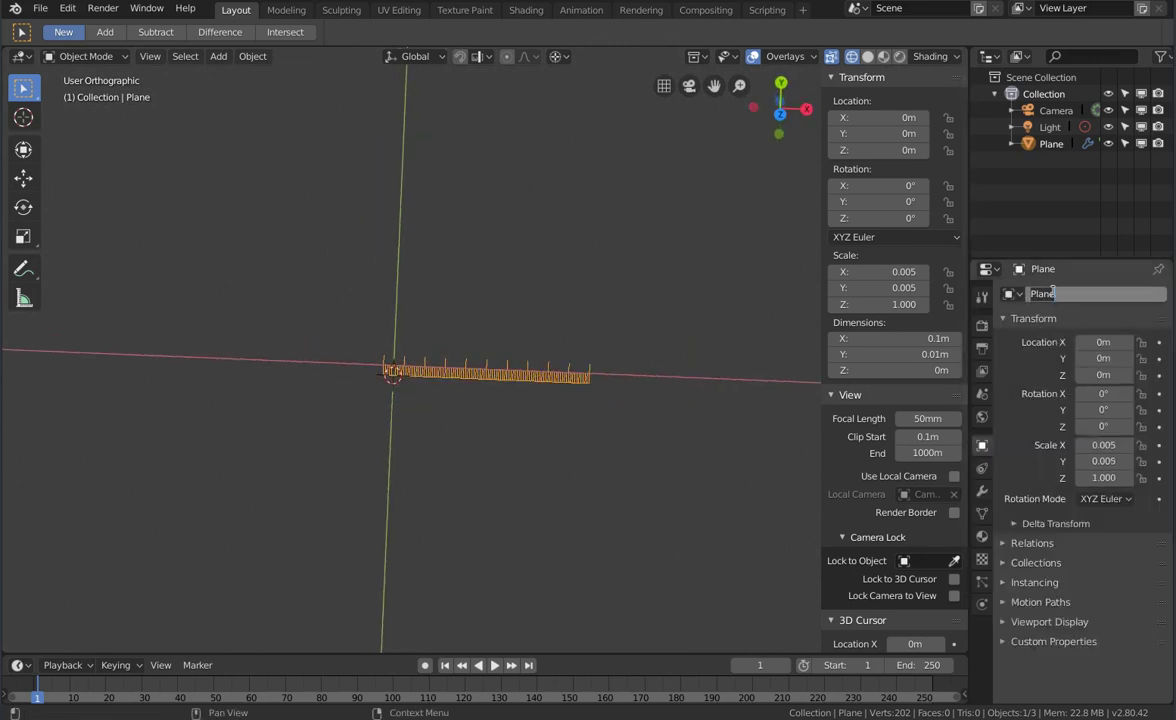
type("Ruler")
key("Return")
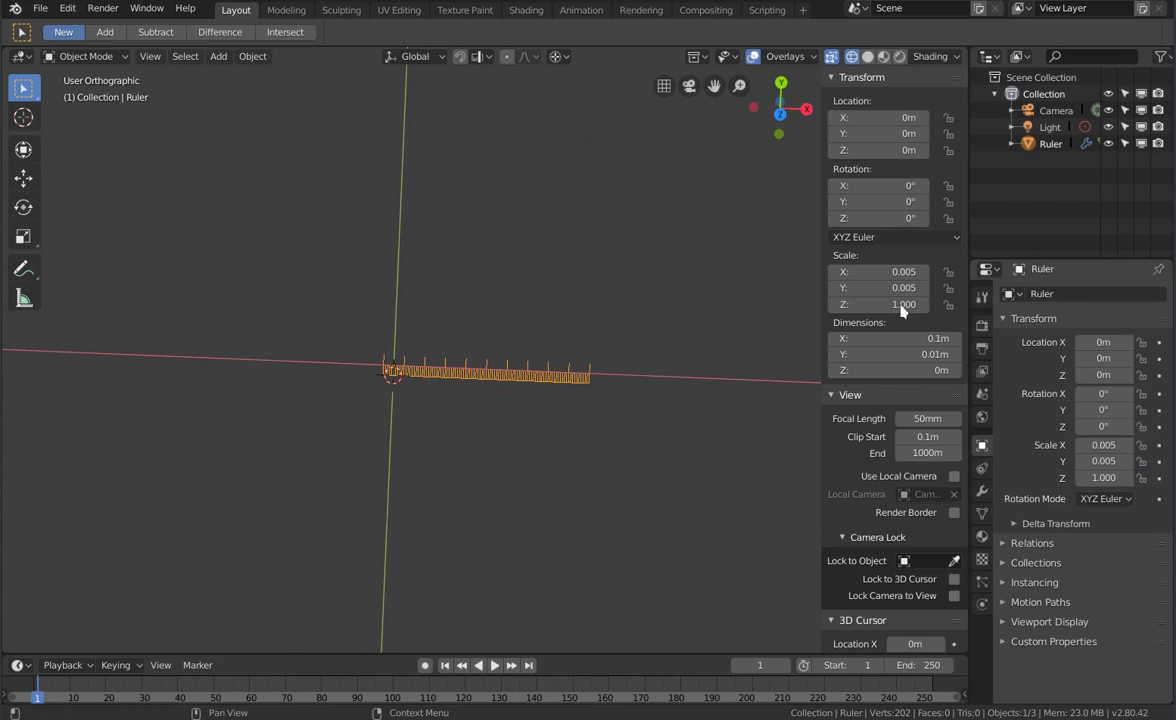
middle_click_drag(459, 336, 428, 349)
Step: Add a cube, scale it by 0.1 then to 0.209 in Edit Mode, and reselect Ruler
key("shift+a")
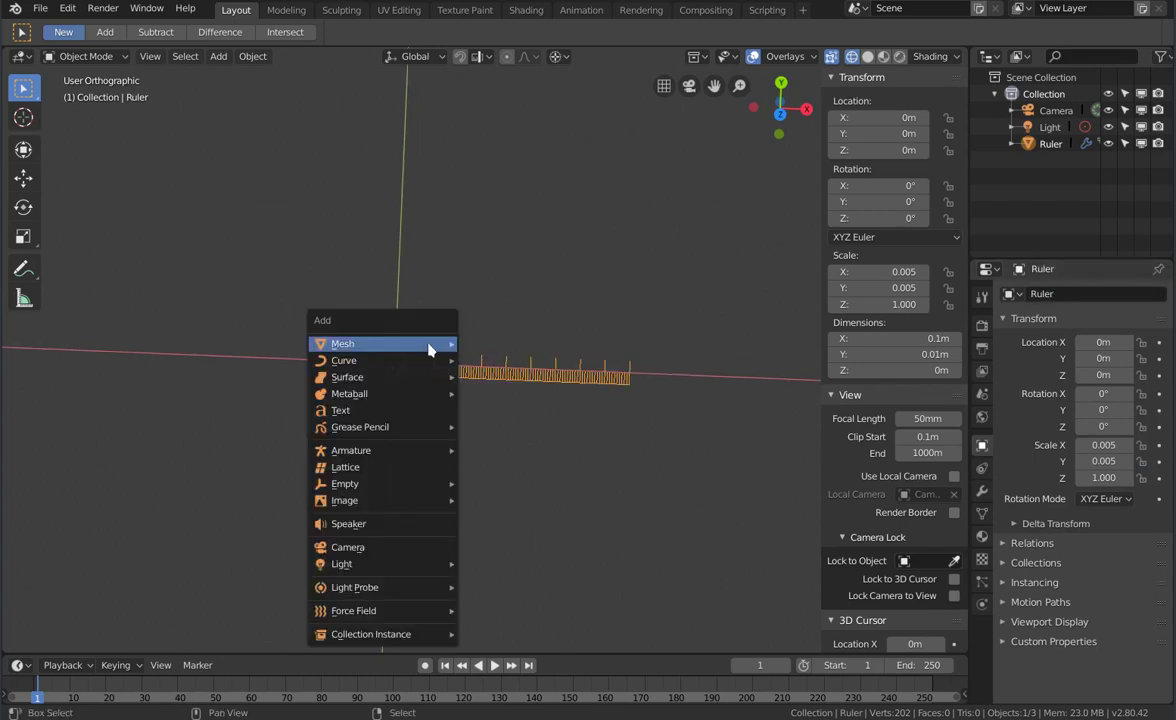
mouse_move(380, 343)
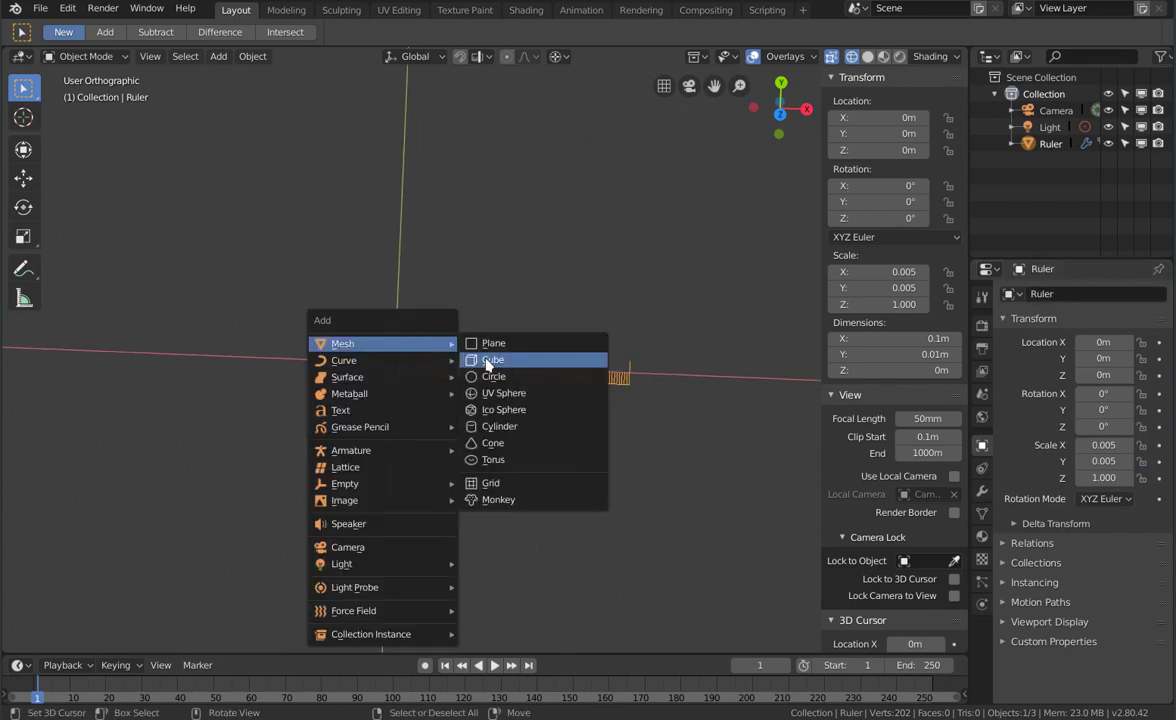
left_click(462, 360)
key("Tab")
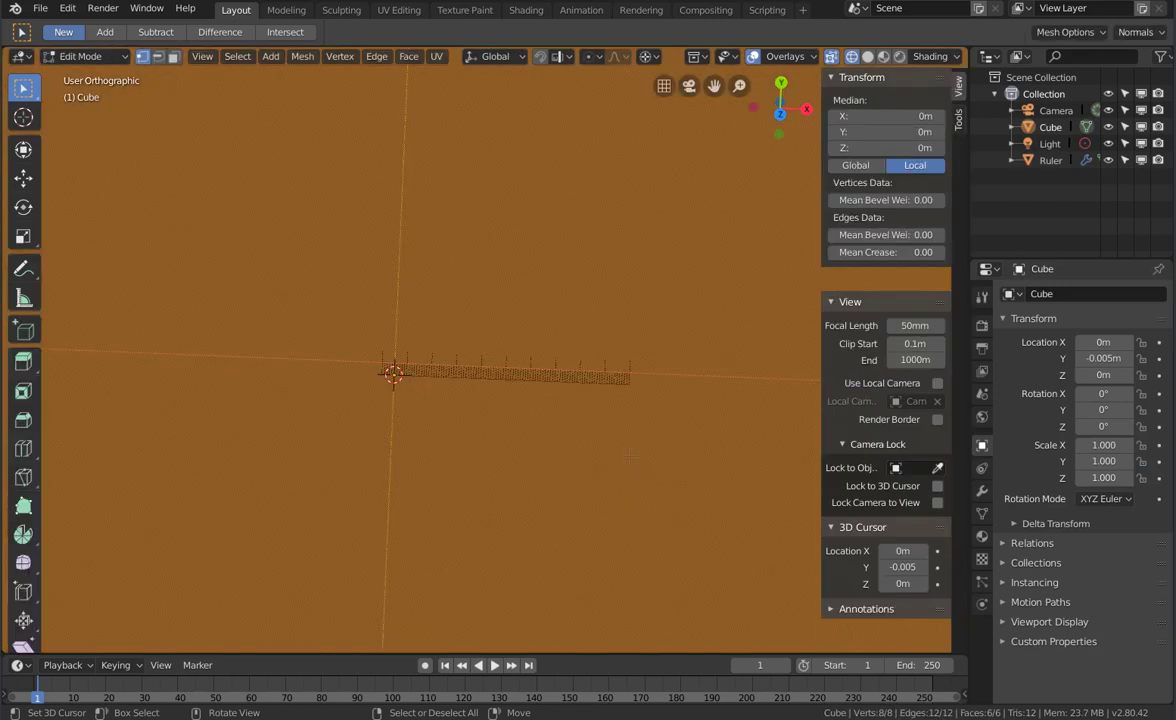
type("s0.1")
key("Return")
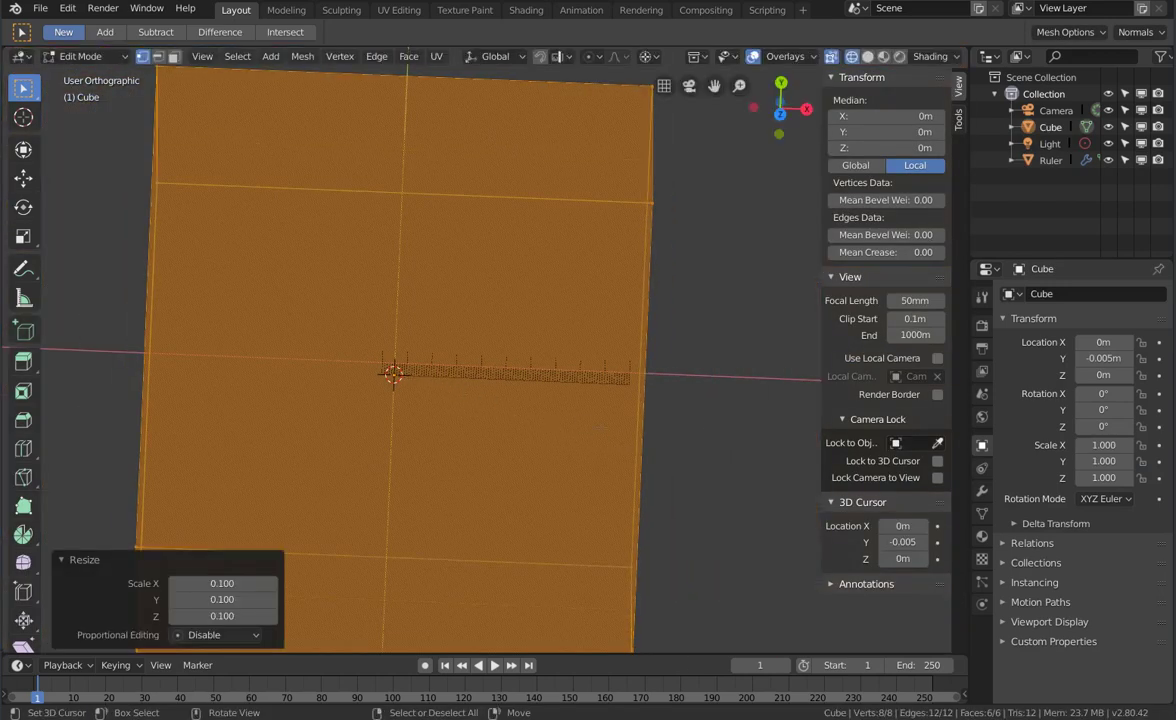
key("s")
left_click(446, 385)
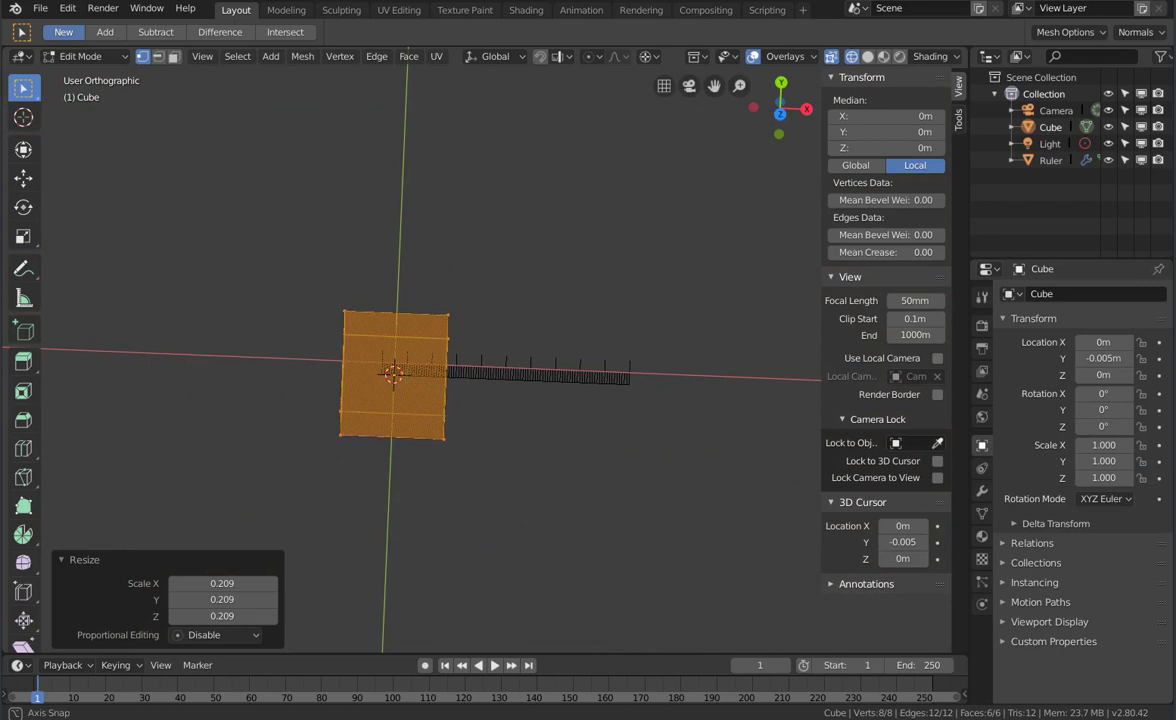
middle_click_drag(446, 385, 520, 400)
key("Tab")
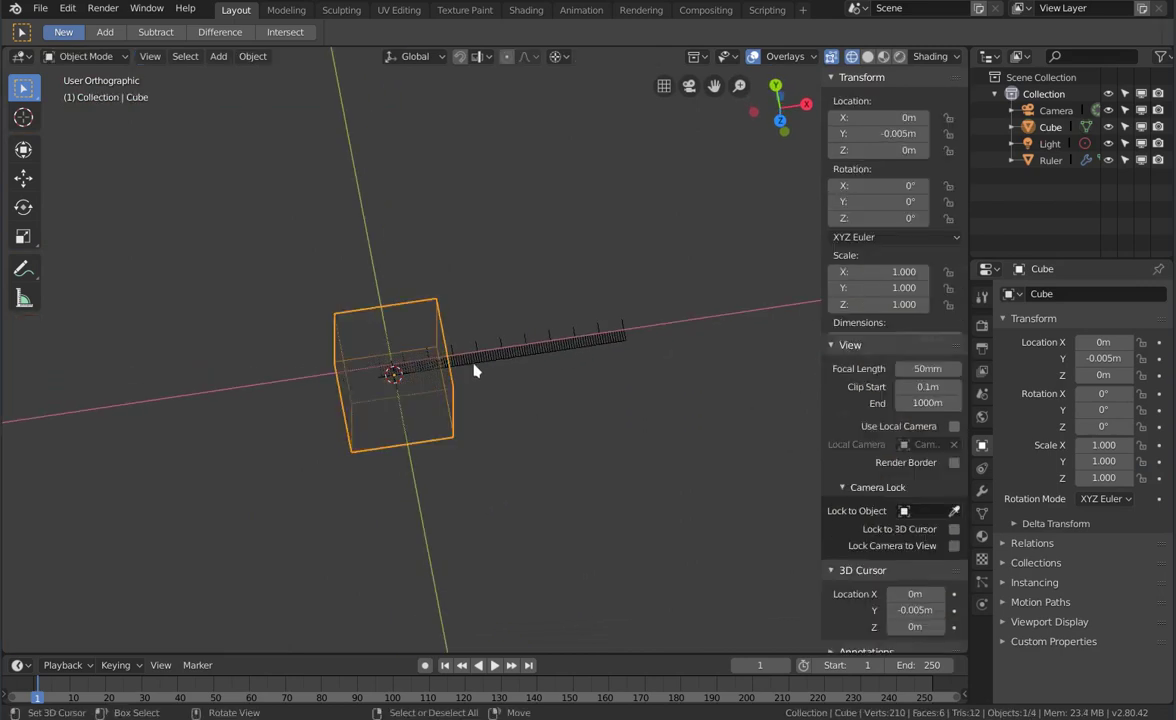
left_click(474, 364)
middle_click_drag(463, 409, 463, 421)
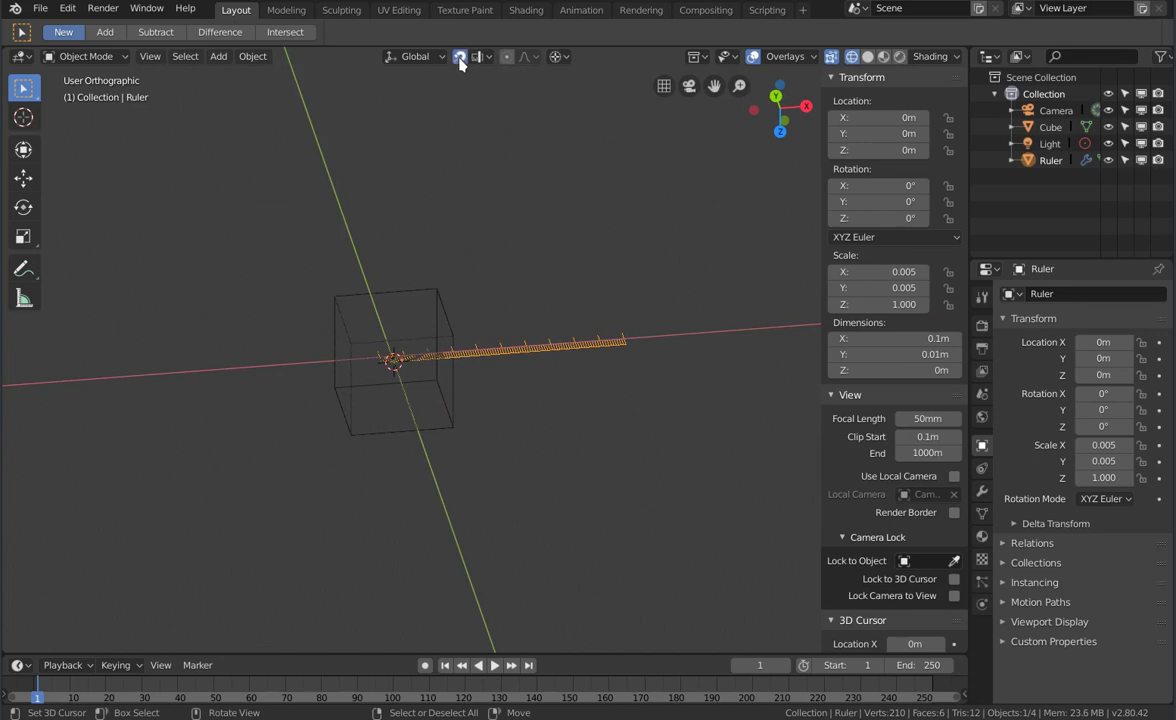
Step: Set the snapping target to Edge and turn snapping on
left_click(486, 57)
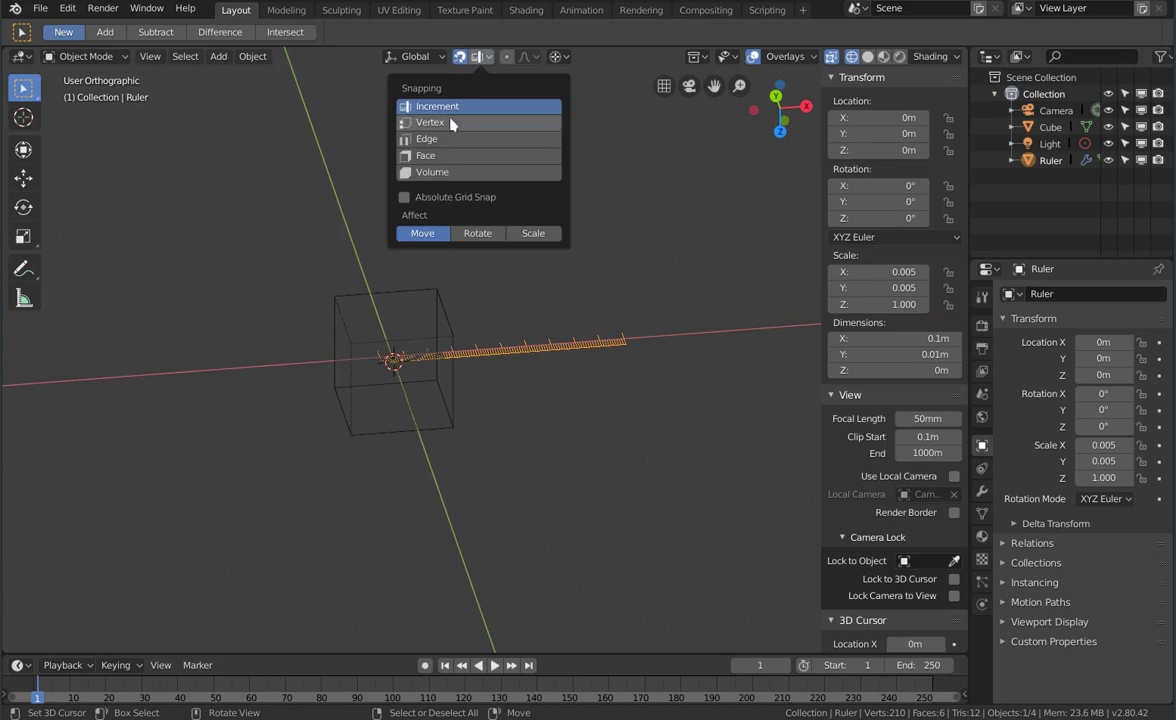
left_click(433, 142)
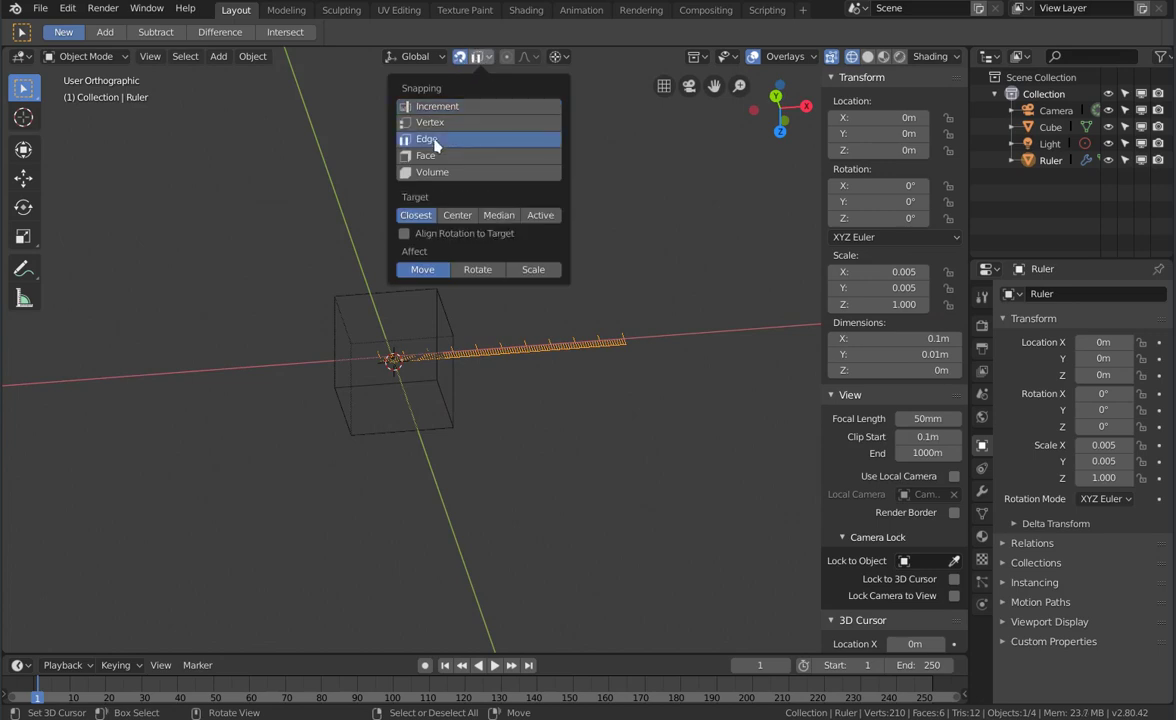
left_click(458, 60)
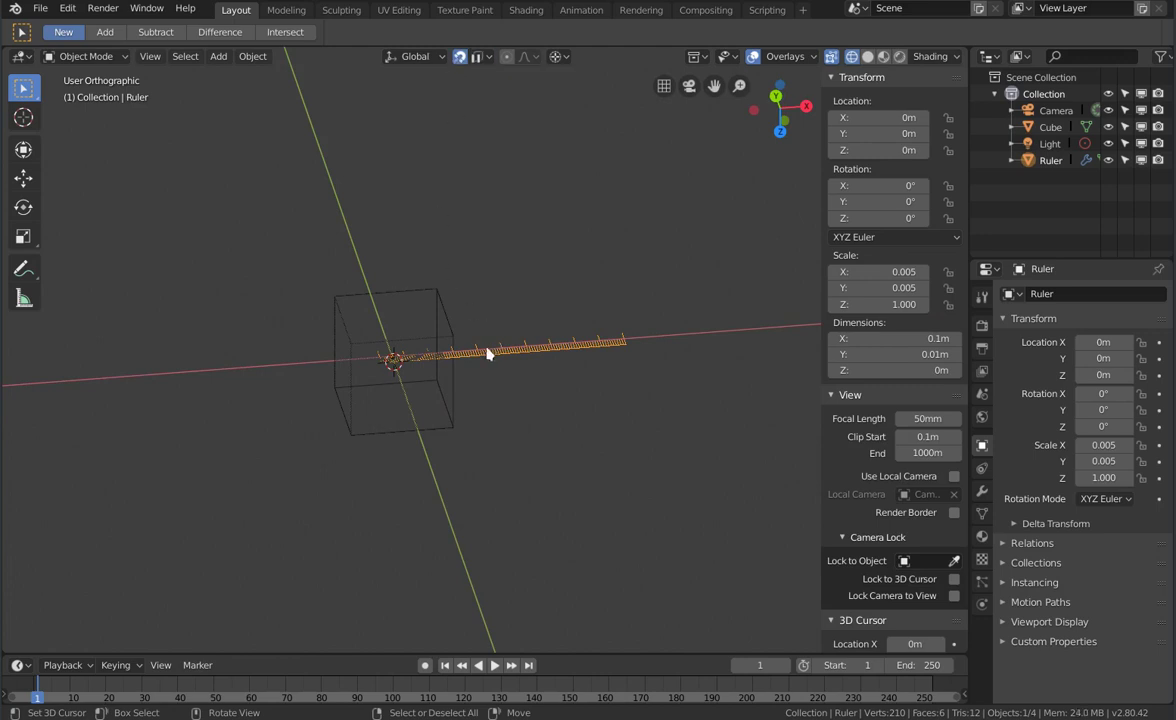
scroll(487, 354, "up", 3)
middle_click_drag(415, 354, 430, 377)
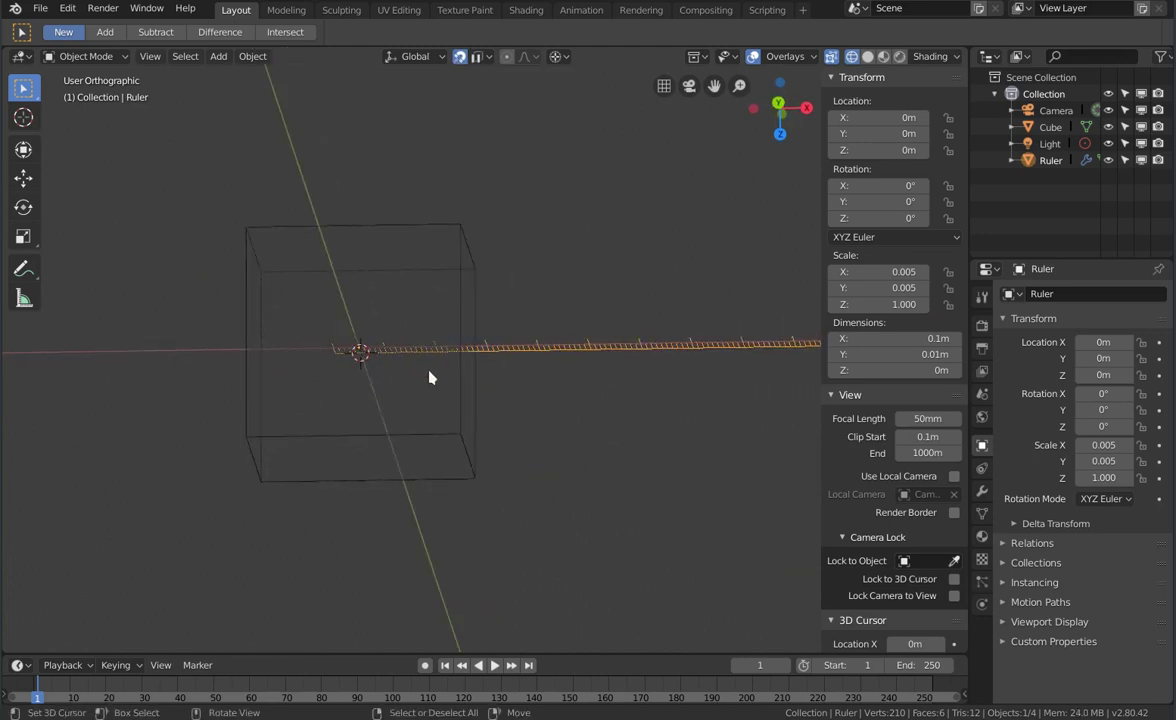
Step: In Top view, move the ruler so its start meets the box's left side, then select the cube
key("KP_7")
left_click_drag(432, 365, 267, 410)
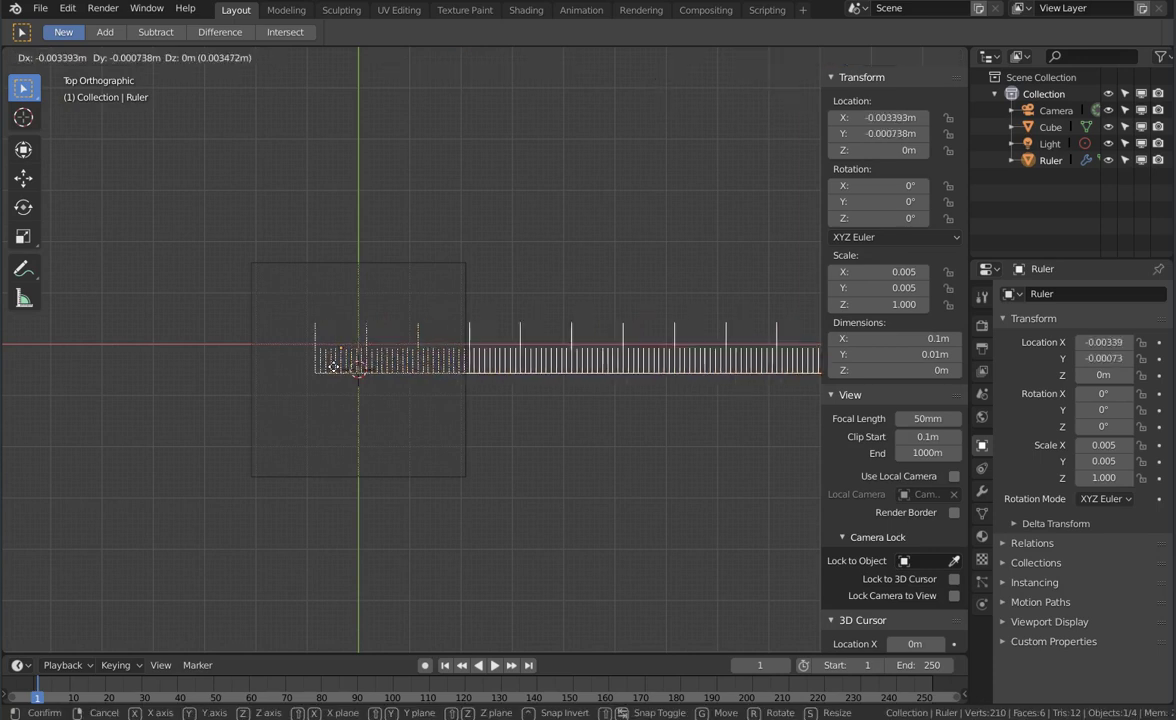
scroll(267, 410, "up", 3)
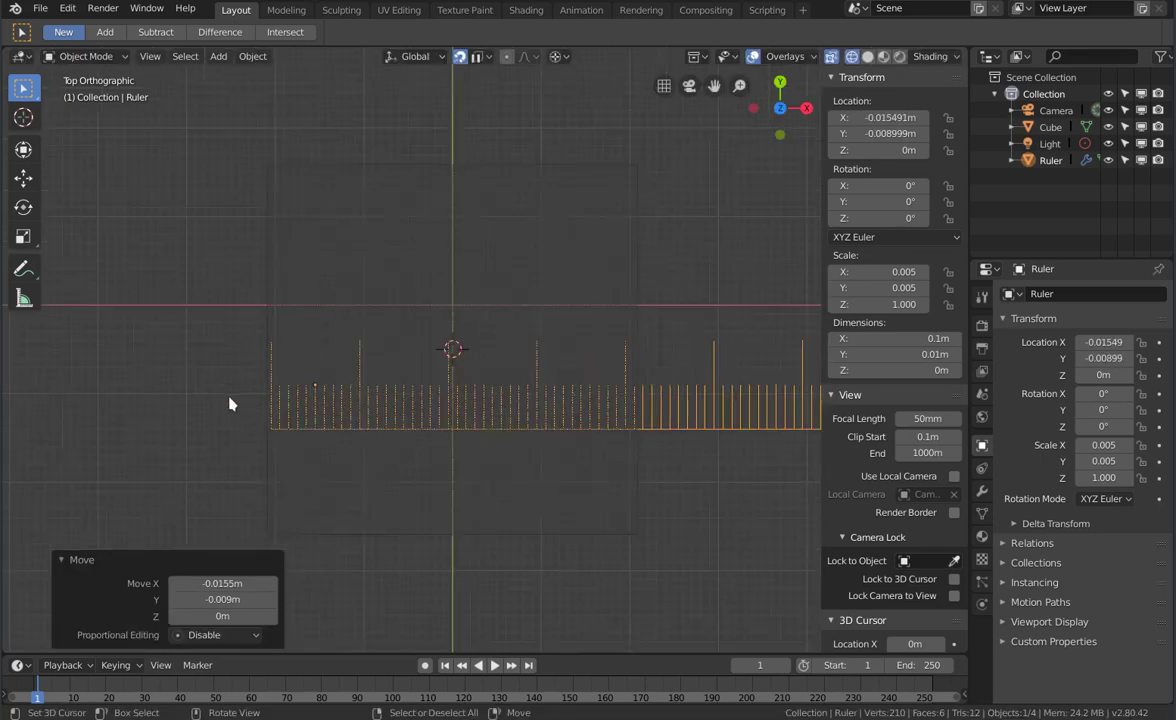
scroll(231, 407, "up", 5)
key("g")
key("x")
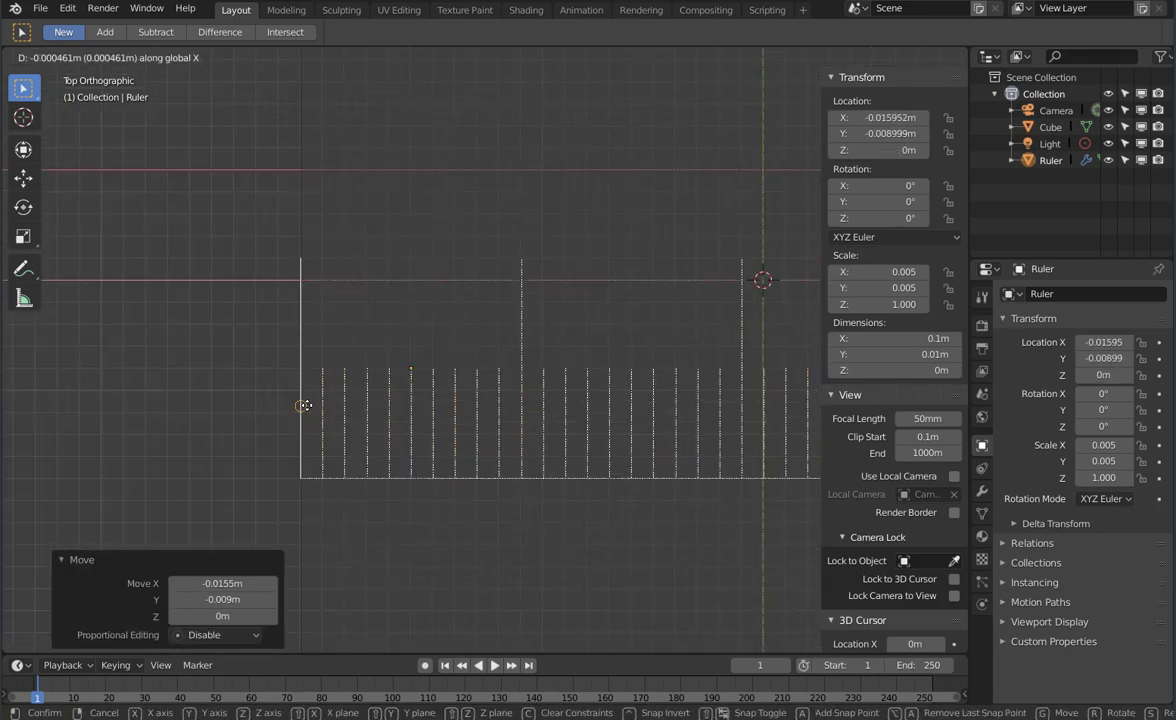
left_click(300, 410)
scroll(344, 386, "down", 2)
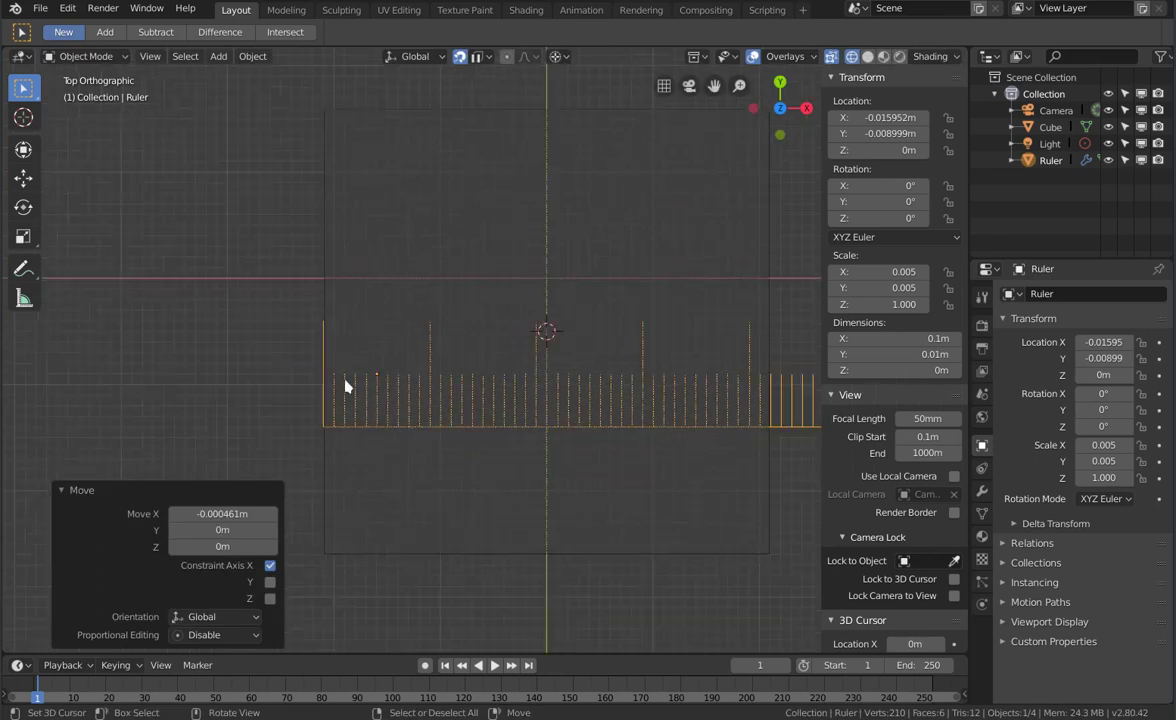
scroll(407, 336, "down", 2)
scroll(497, 362, "down", 2)
middle_click_drag(497, 362, 454, 298, "shift")
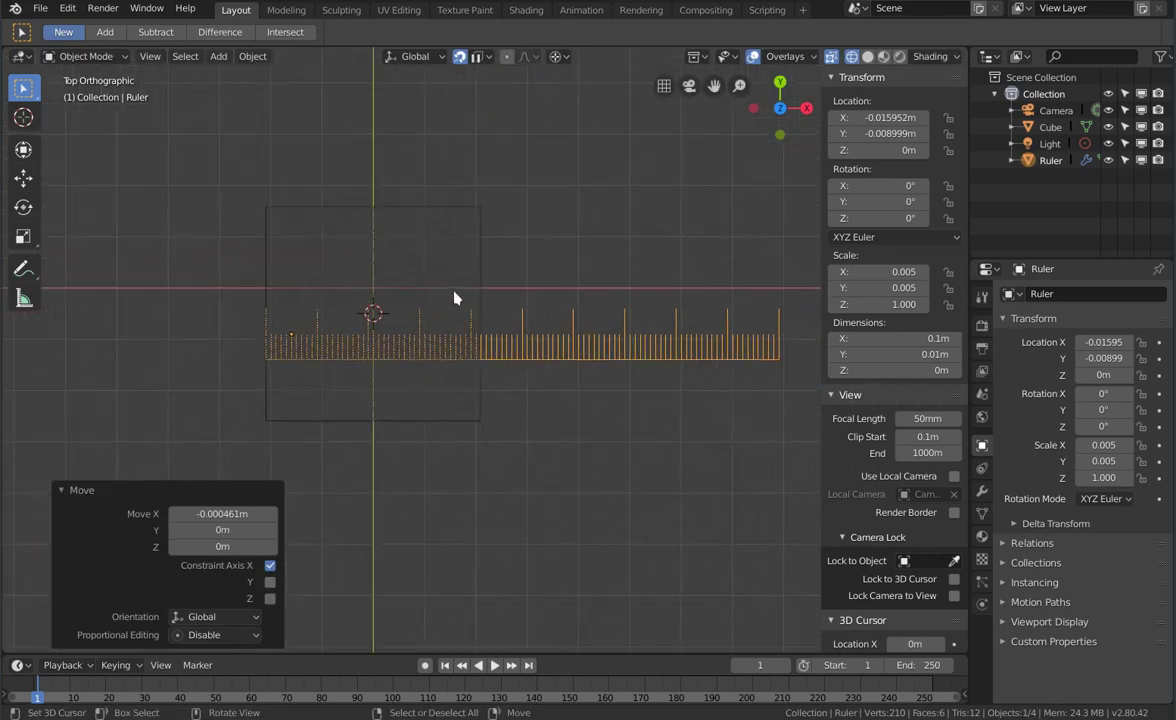
left_click(479, 274)
Step: Move the Cube's right-side vertices 0.0581 m along X so the box encloses the whole ruler
key("Tab")
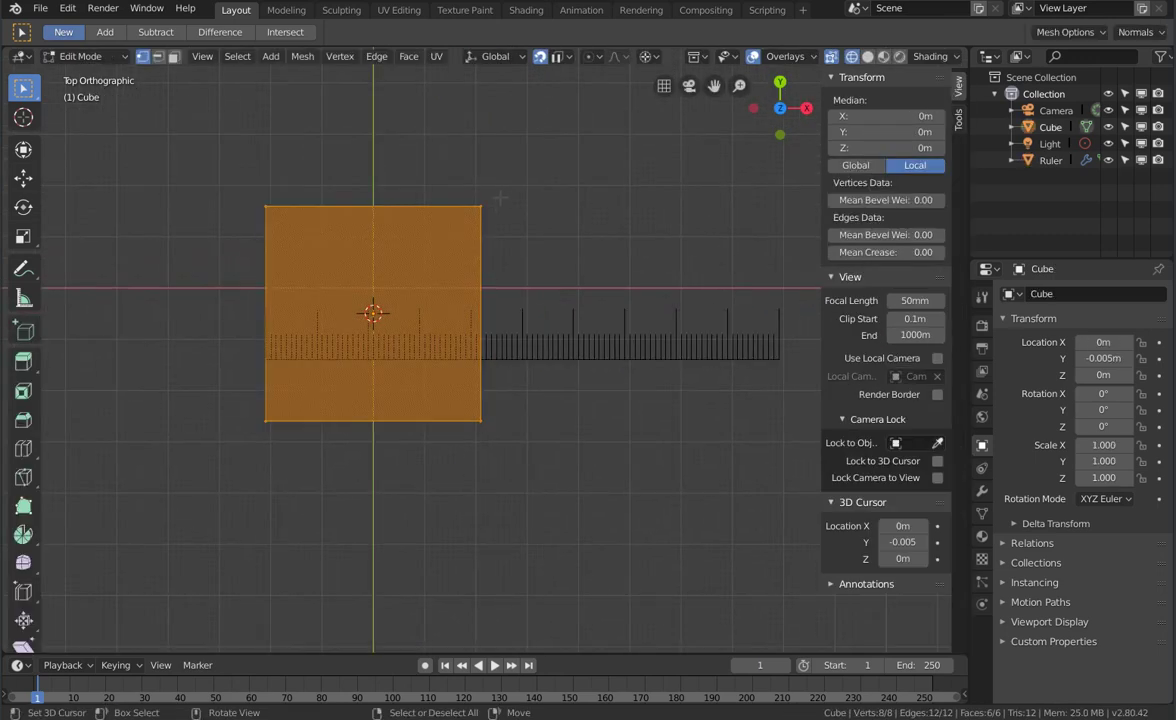
key("alt+a")
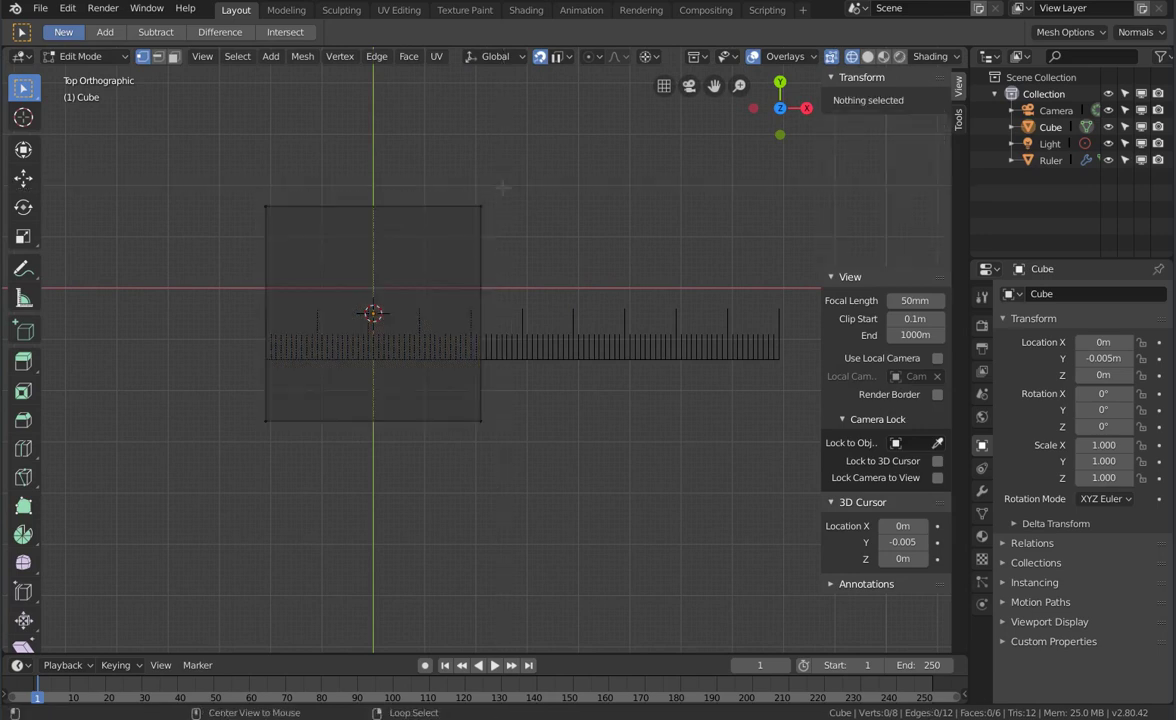
key("b")
left_click_drag(497, 184, 455, 398)
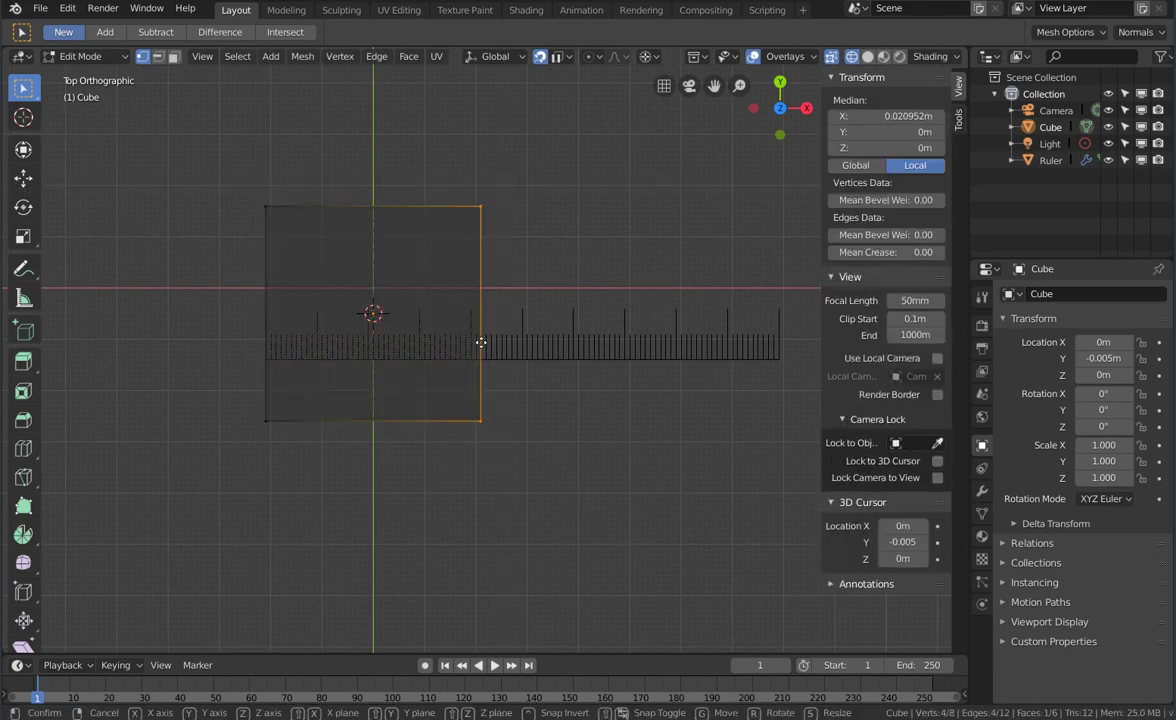
key("g")
key("x")
left_click(783, 362)
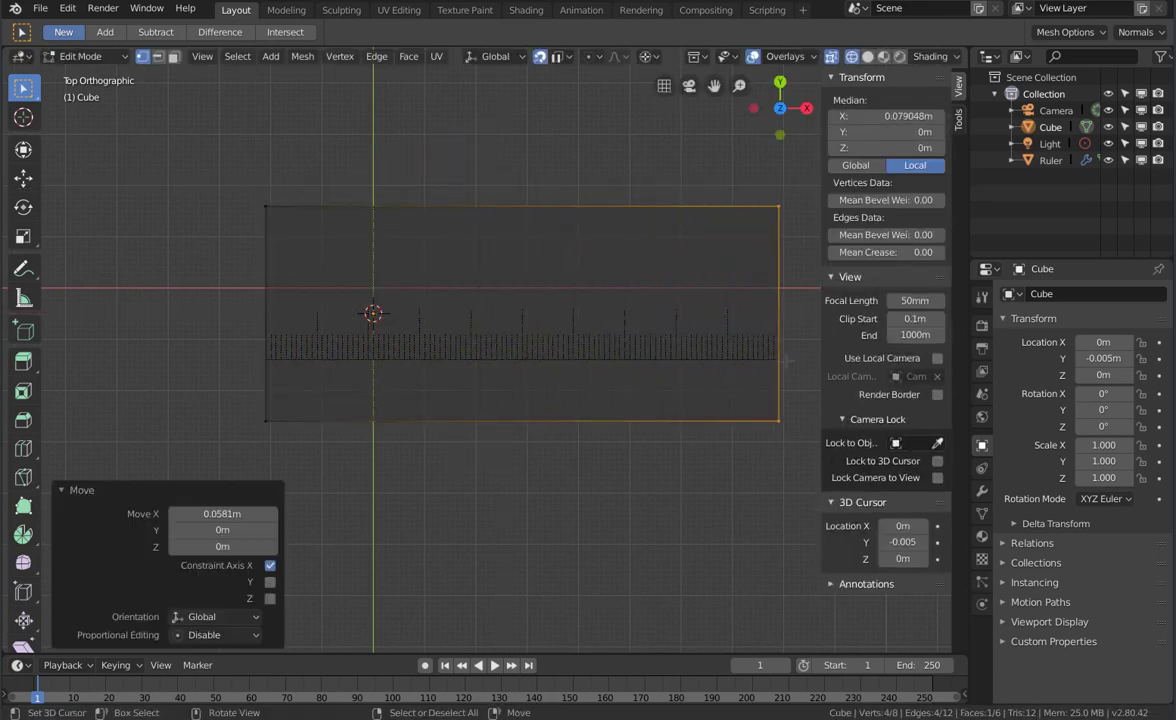
scroll(783, 362, "up", 2)
middle_click_drag(760, 360, 716, 353)
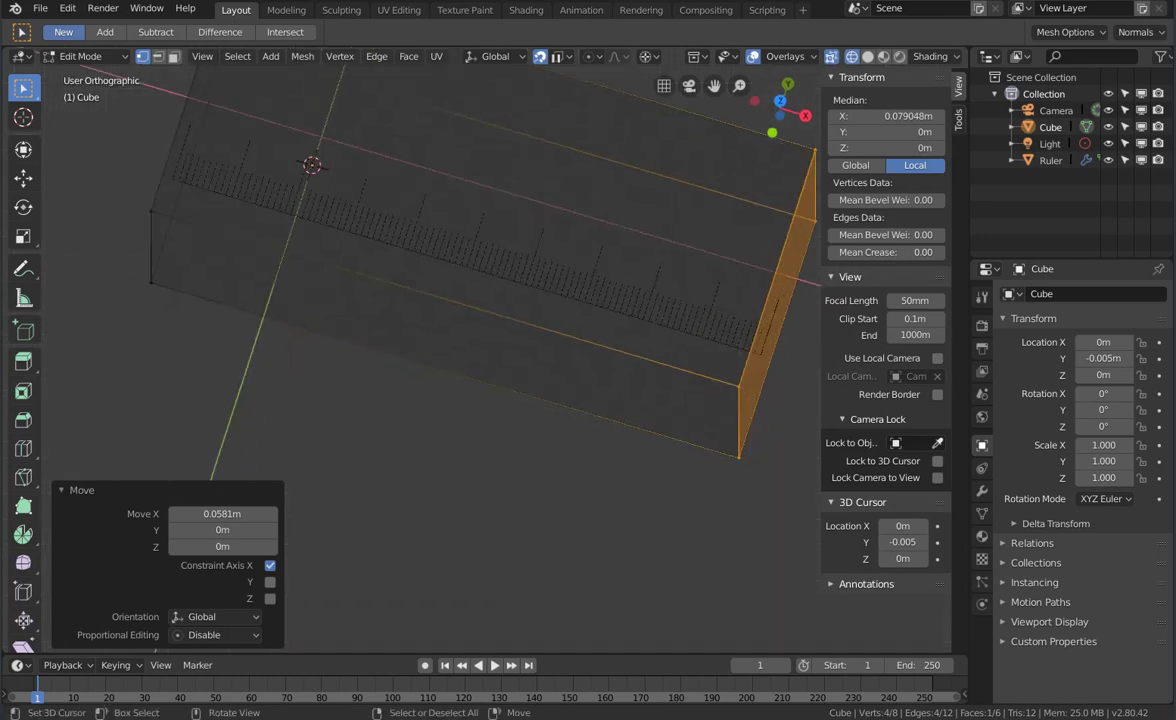
scroll(716, 354, "up", 1)
scroll(716, 354, "up", 2)
scroll(716, 354, "up", 2)
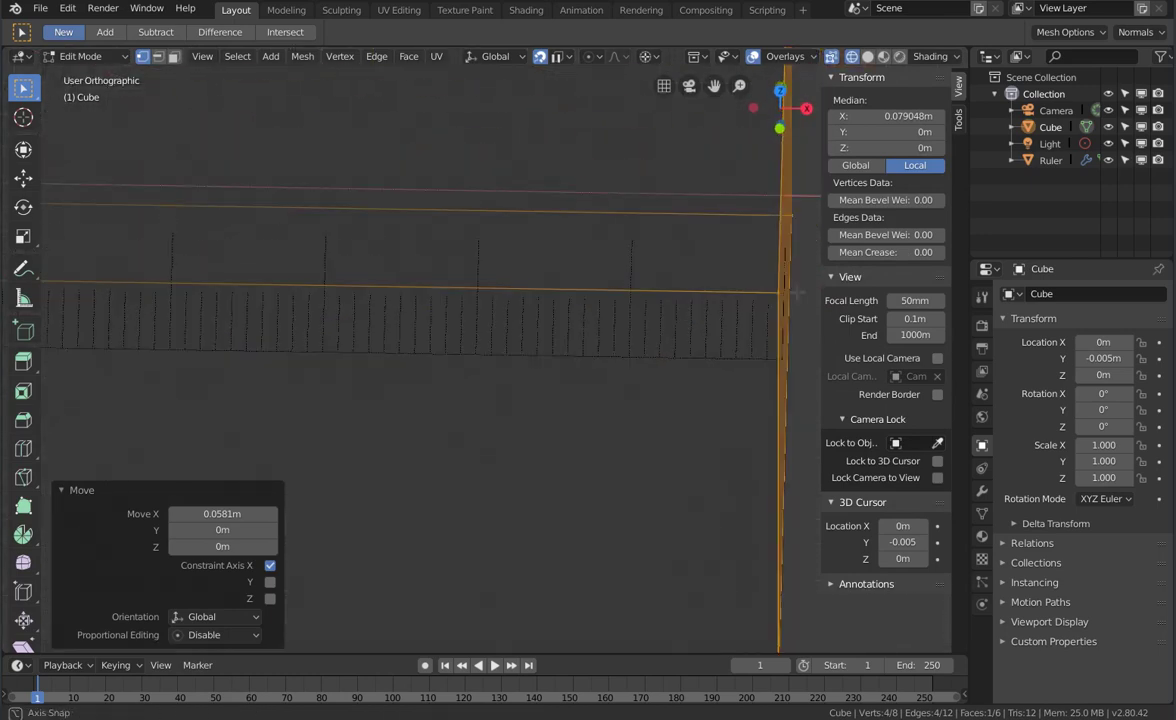
mouse_move(716, 354)
middle_mouse_down("alt")
mouse_move(668, 338)
mouse_move(622, 352)
mouse_move(660, 342)
middle_mouse_up("alt")
scroll(668, 338, "down", 3)
scroll(668, 338, "down", 2)
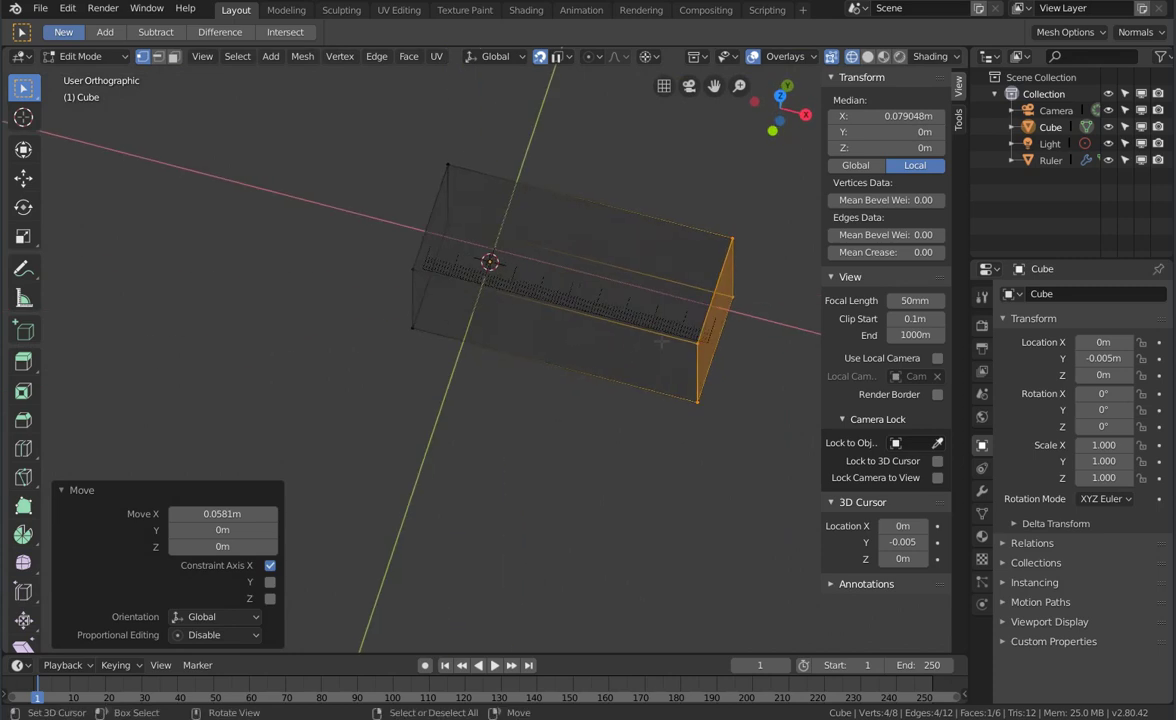
Step: Rotate the Ruler 90° about Z with rz90 and centre it in top view
key("Tab")
left_click(563, 299)
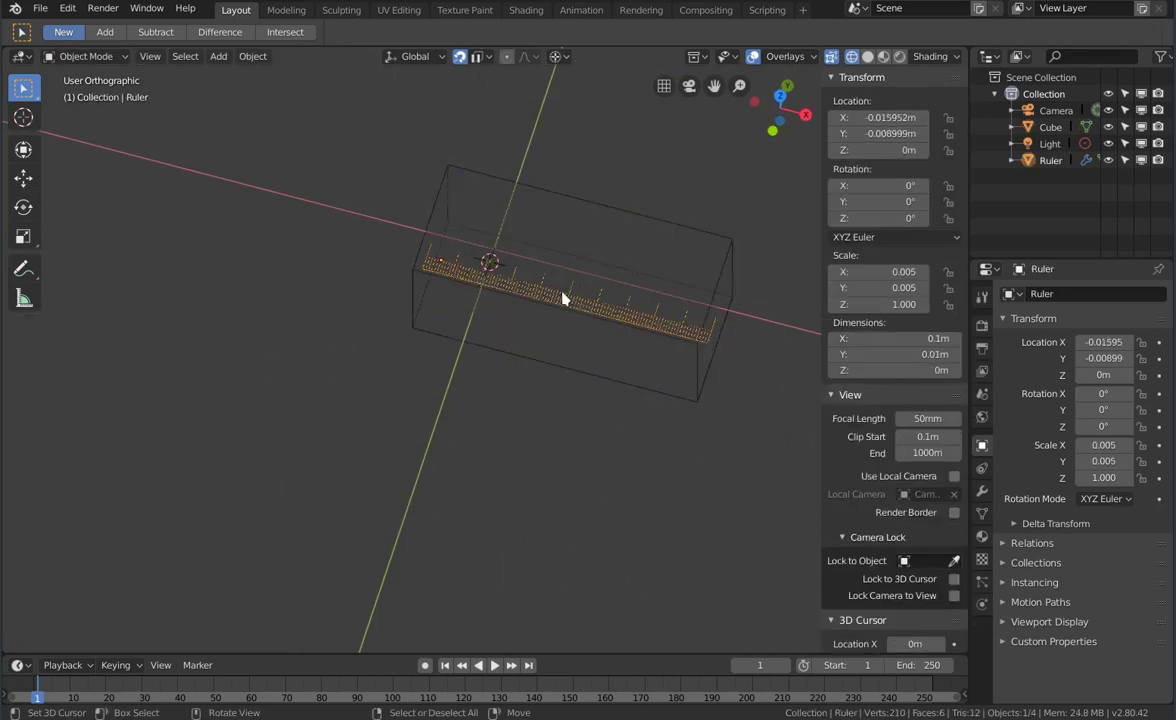
type("rz90")
key("Return")
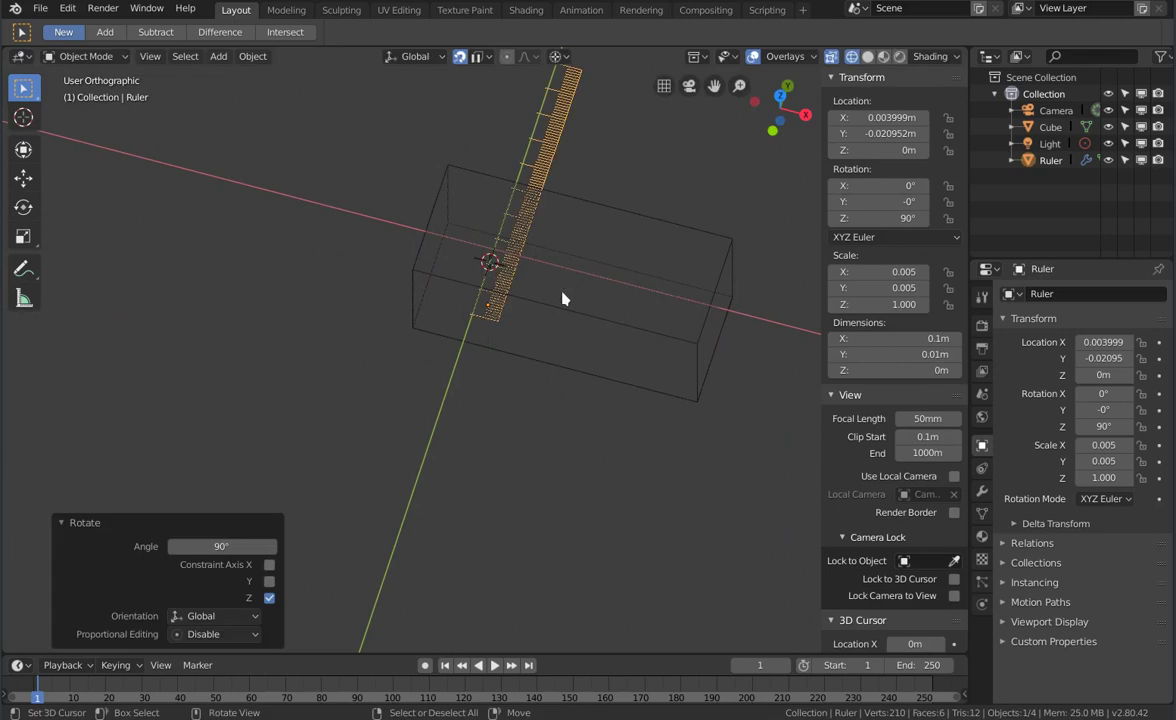
key("KP_7")
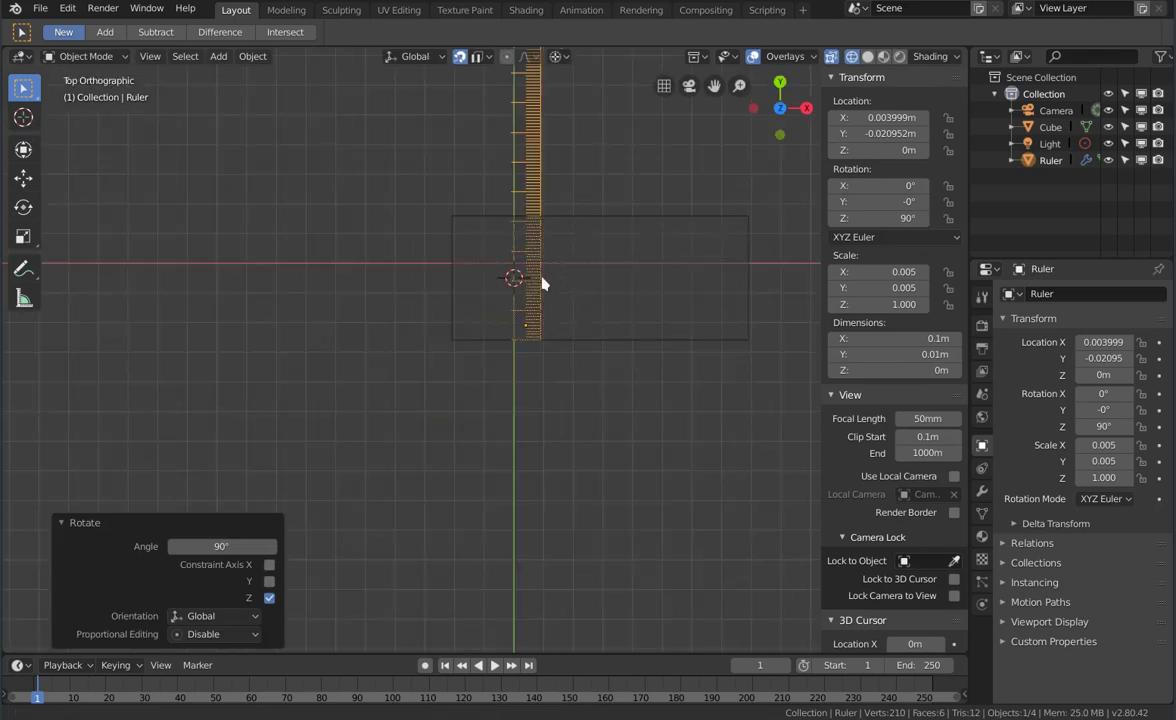
key("KP_Decimal")
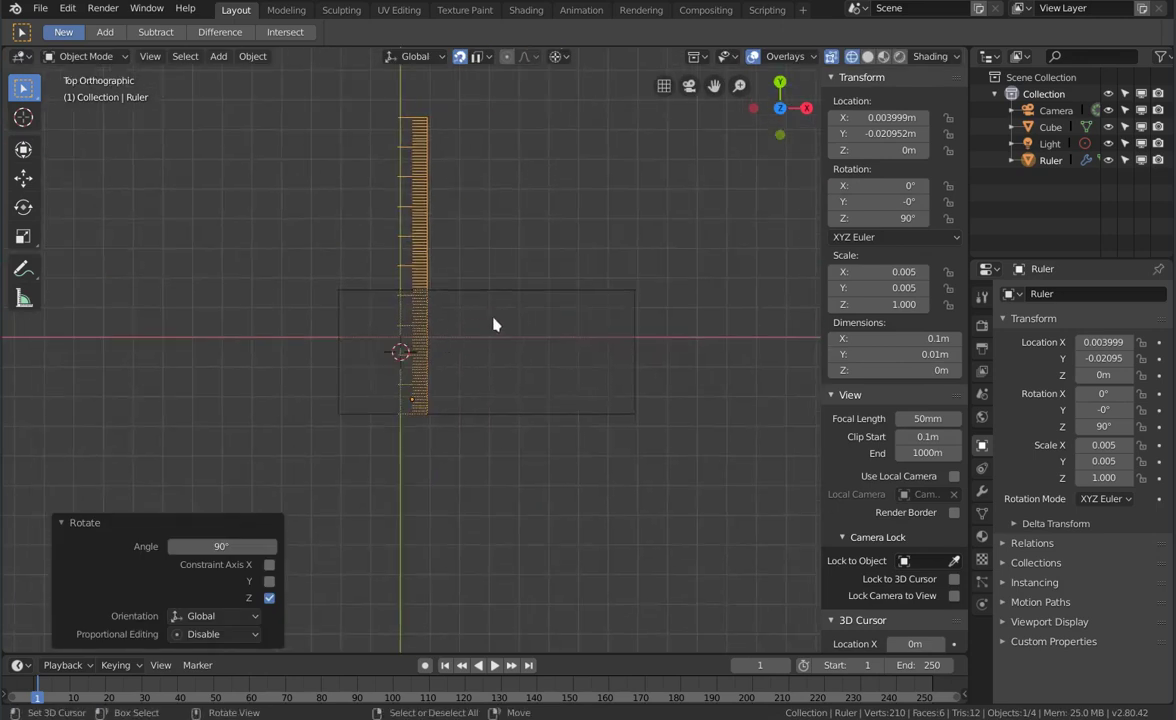
scroll(410, 400, "up", 3)
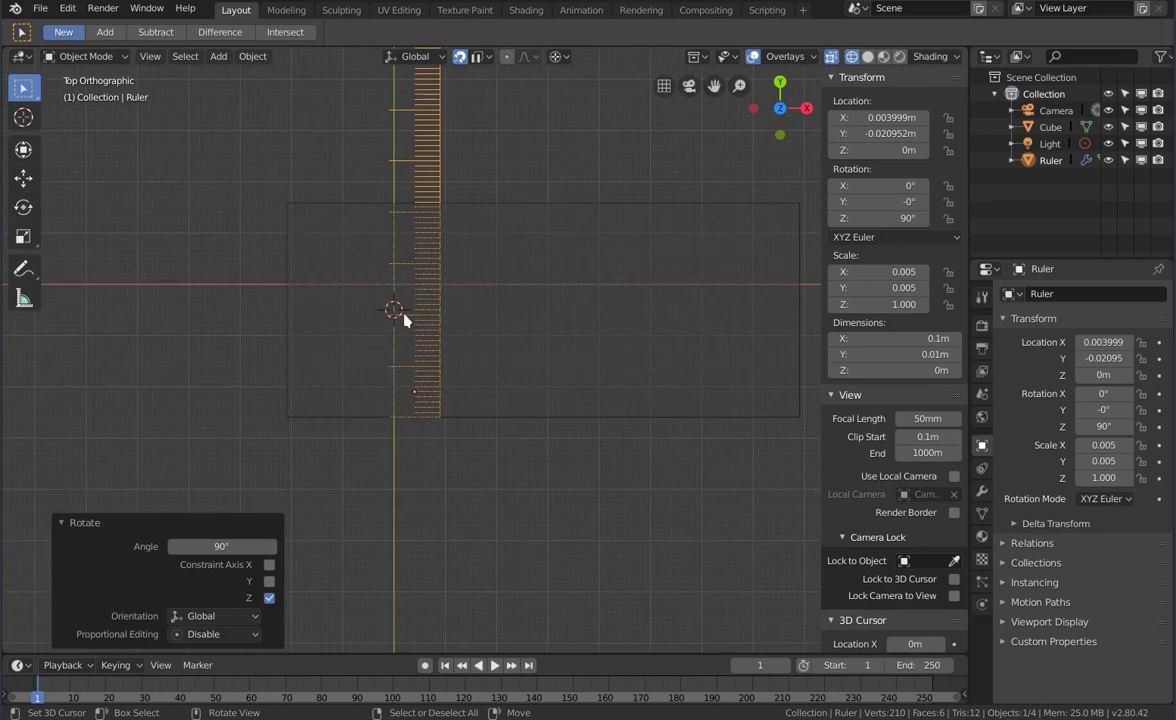
Step: Move the Ruler to X 0.004323, Z -0.020952 over the box, then edit the Cube's mesh
left_click(462, 208)
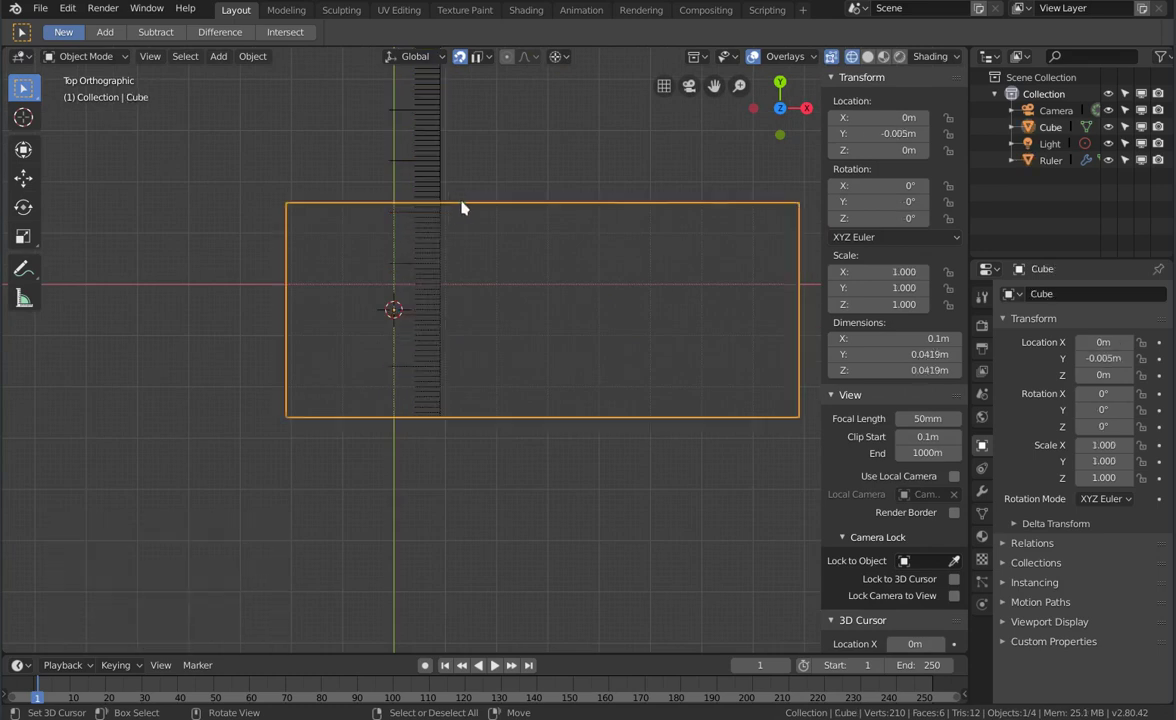
left_click(422, 395)
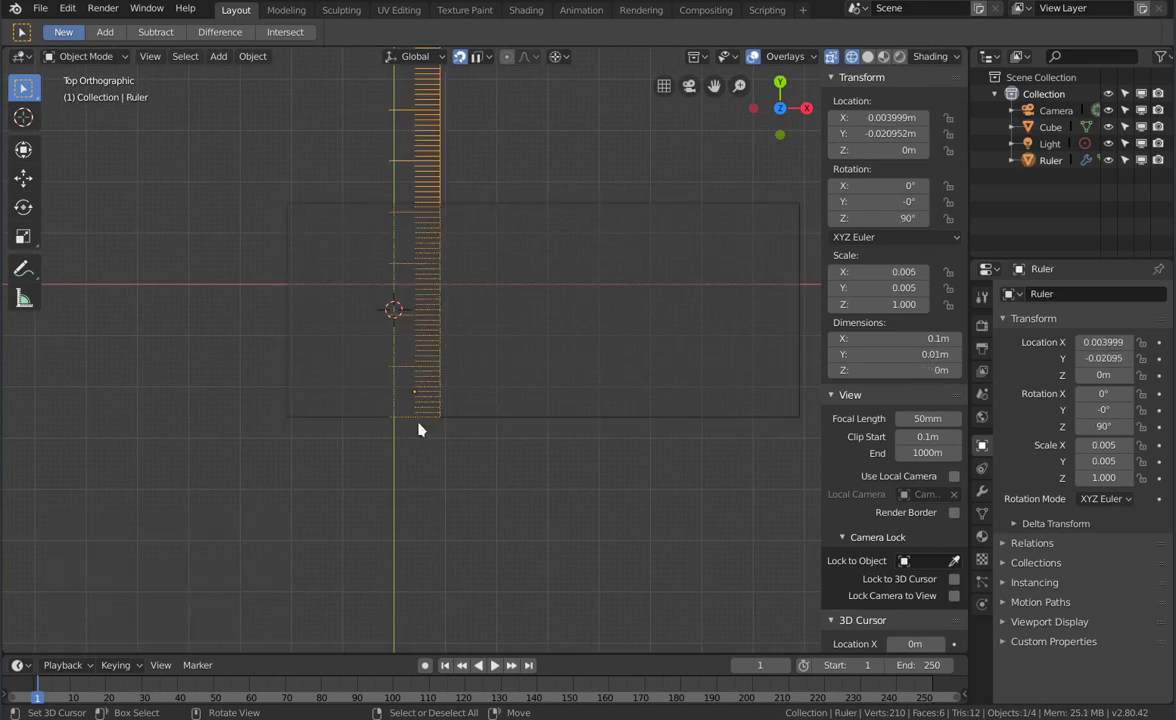
scroll(412, 428, "up", 5)
scroll(396, 425, "up", 2)
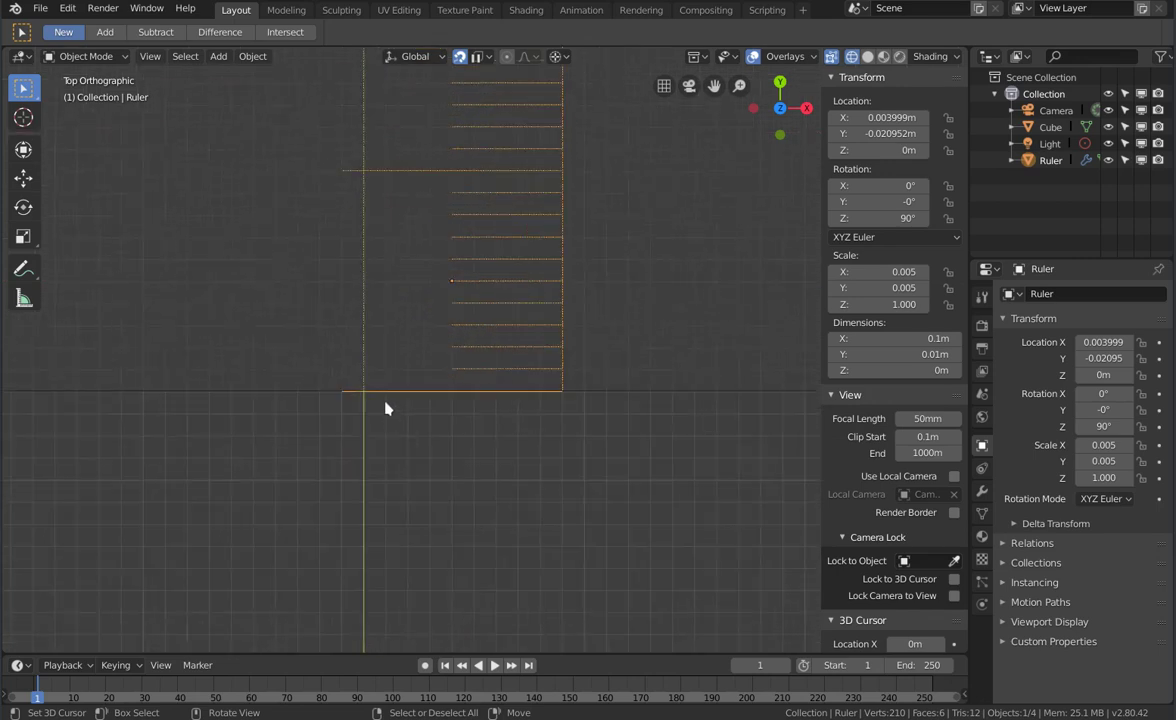
key("g")
left_click(349, 397)
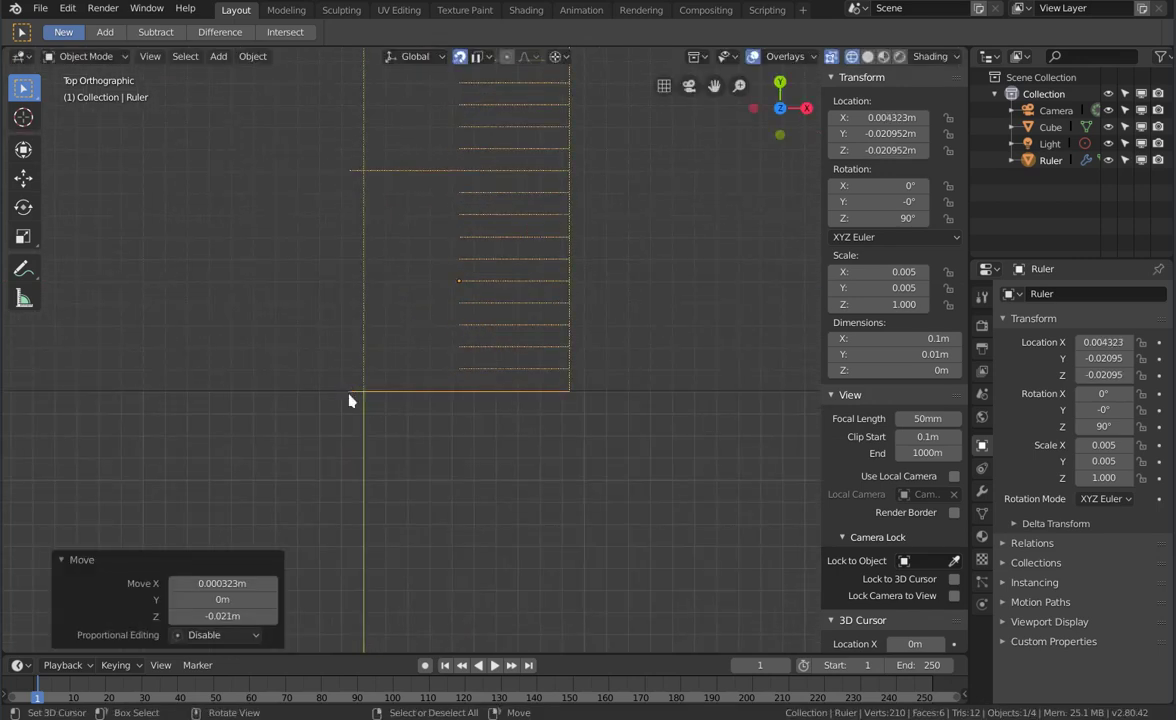
scroll(428, 372, "down", 5)
scroll(440, 350, "down", 2)
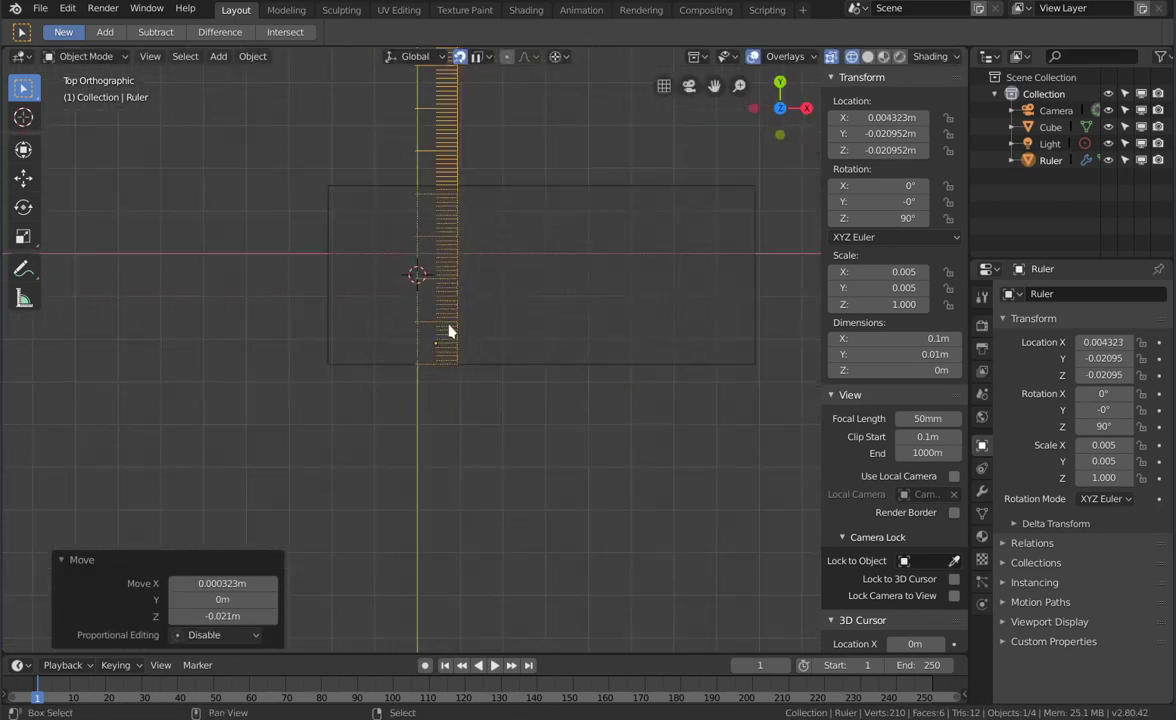
left_click(491, 291)
key("Tab")
Step: Select only the Cube's top edge and move it along Y
key("a")
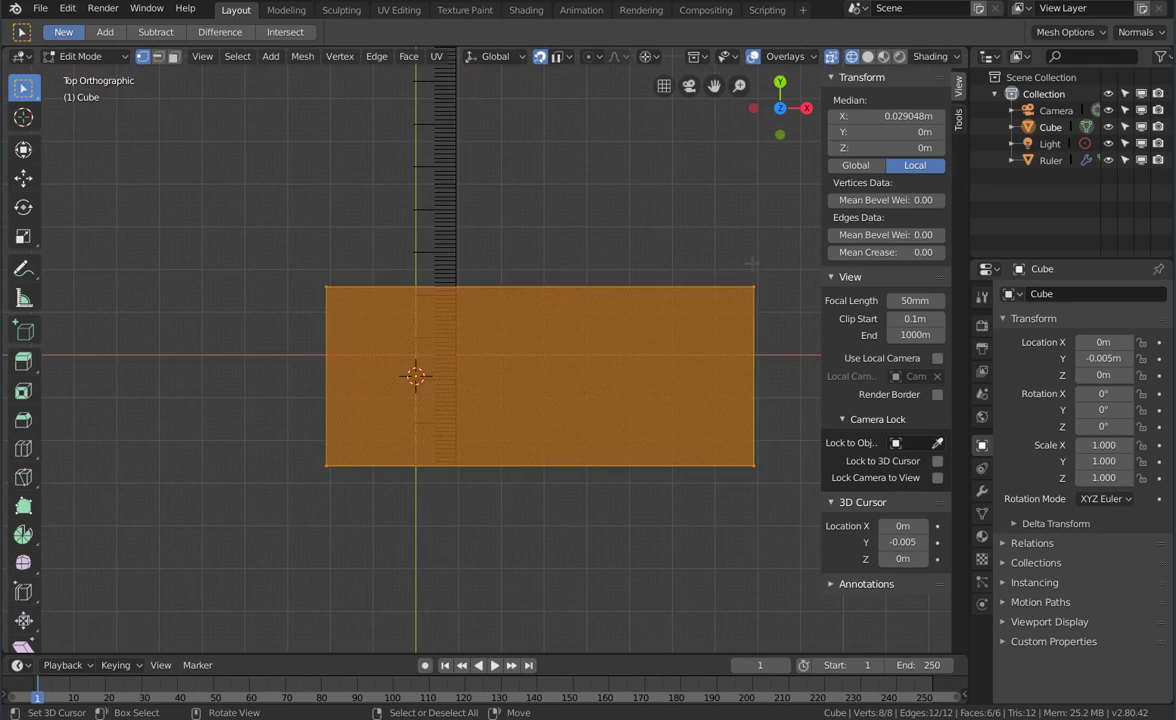
left_click(751, 263)
left_click_drag(762, 263, 255, 314)
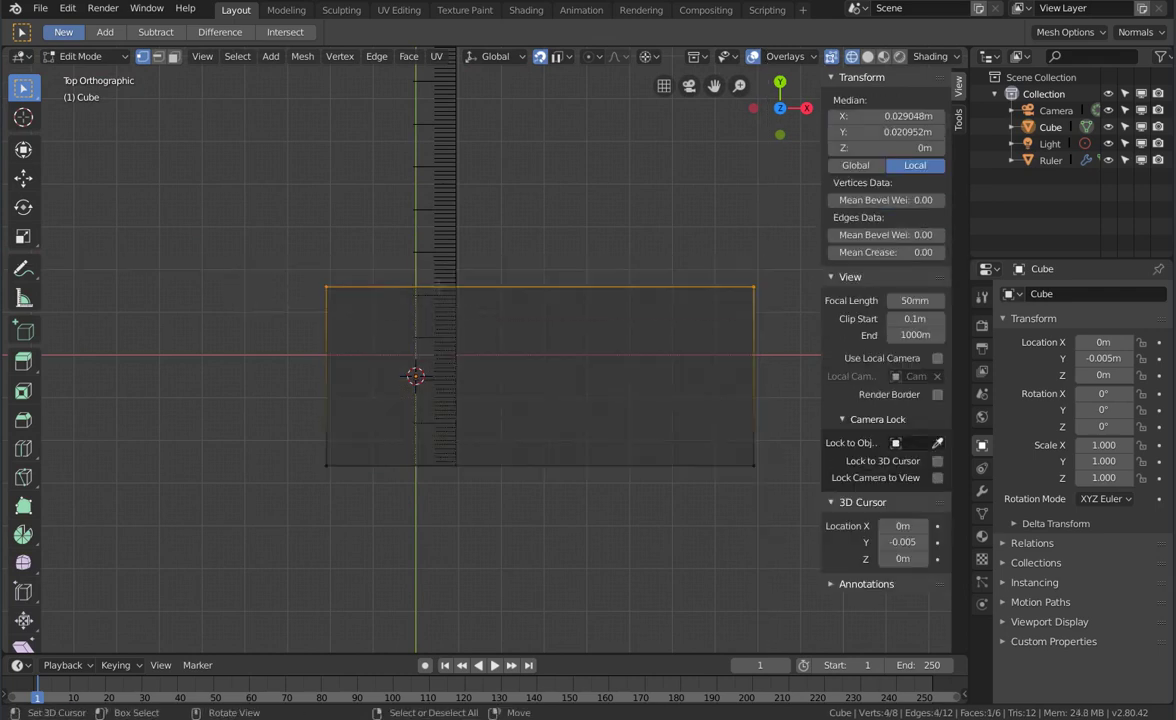
scroll(408, 285, "up", 2)
scroll(408, 285, "up", 4)
key("g")
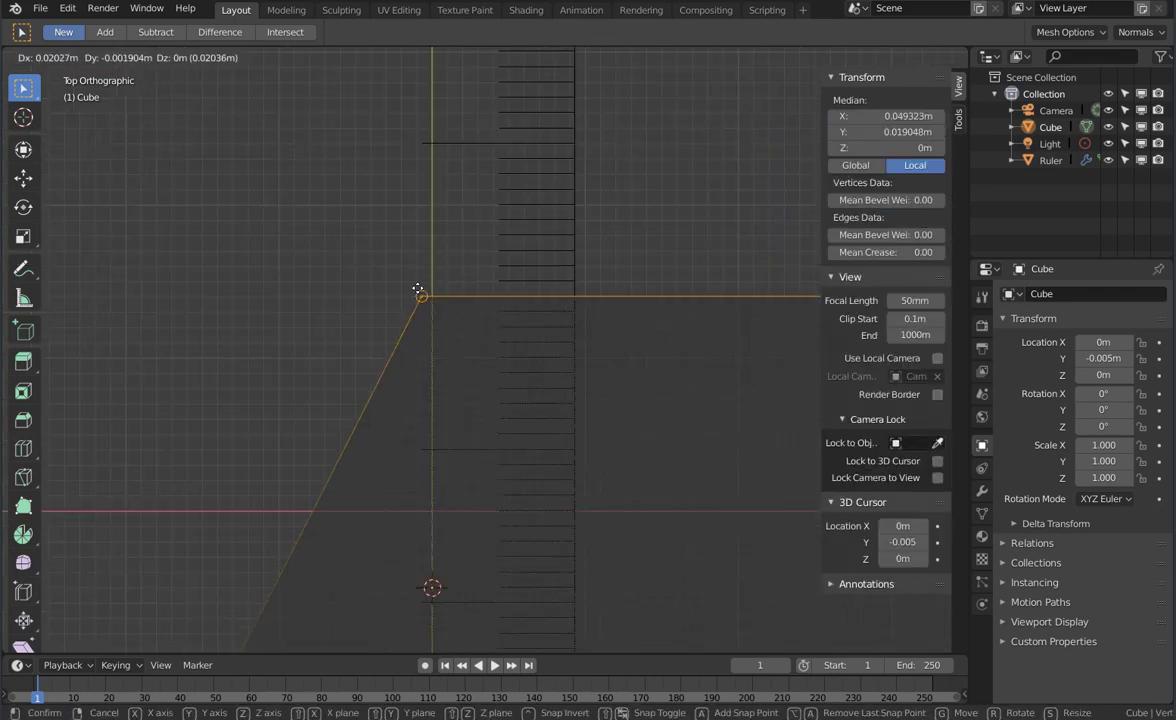
key("y")
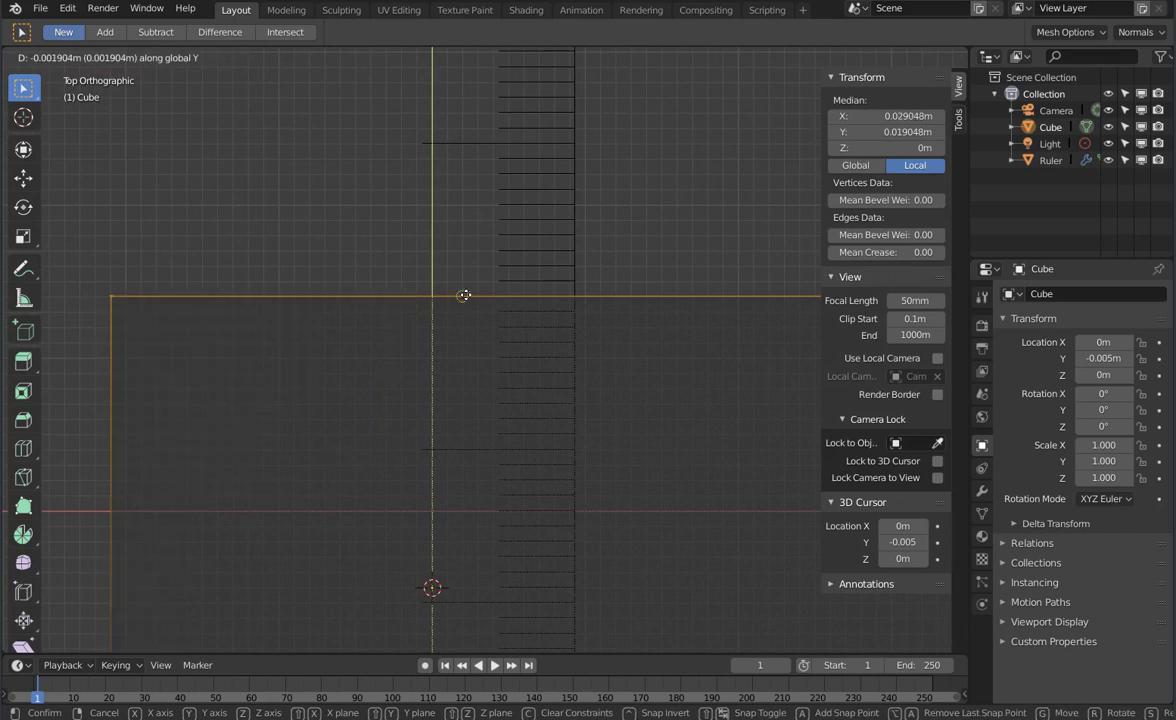
left_click(472, 296)
scroll(460, 310, "down", 2)
scroll(447, 321, "down", 3)
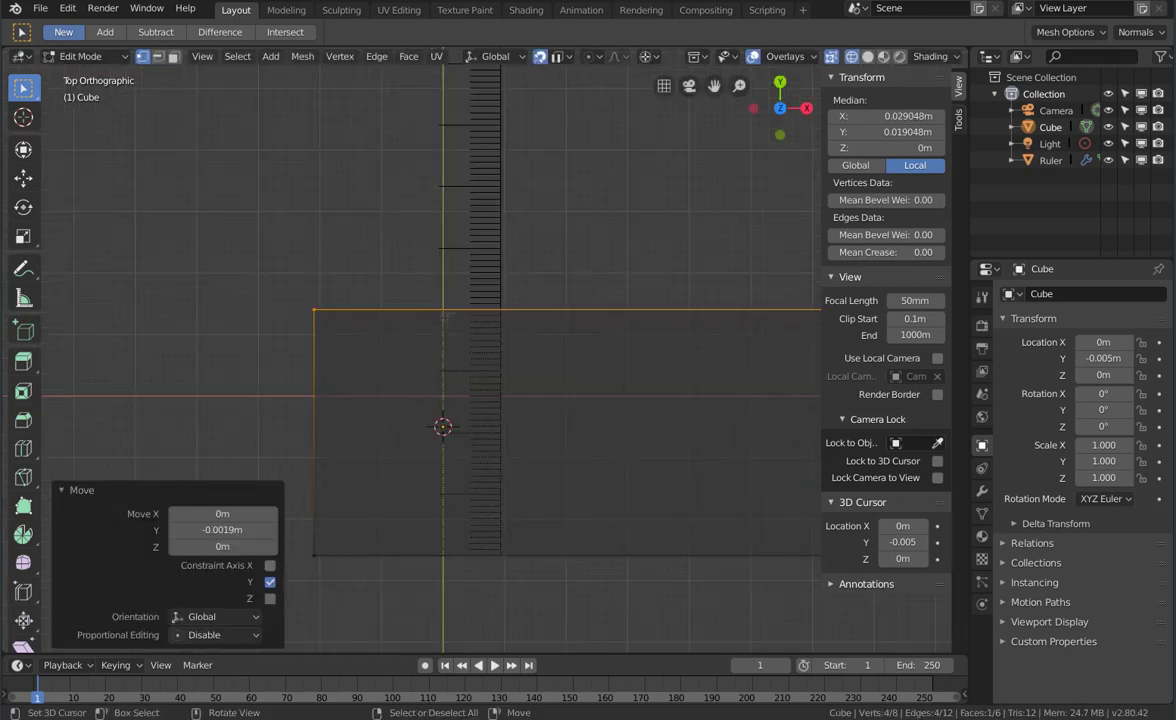
Step: Shift the top edge another 0.002 m along Y for a 0.042 m deep box, back in Object Mode
scroll(446, 314, "up", 3)
key("g")
key("y")
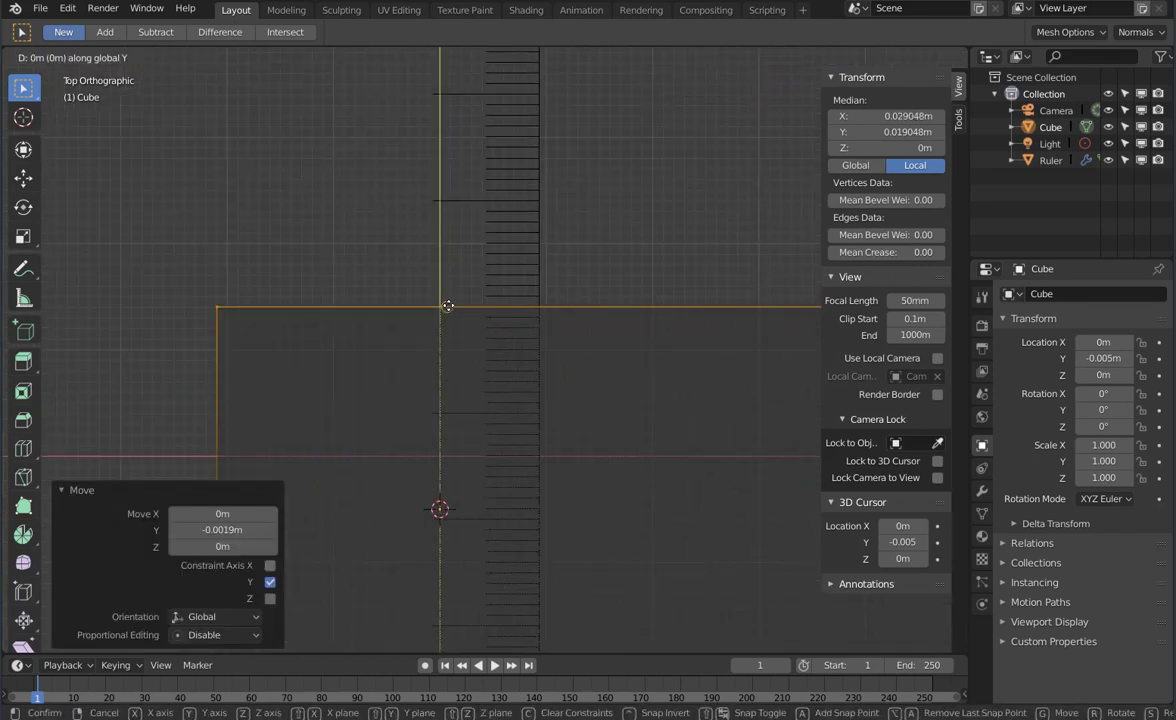
left_click(494, 285)
scroll(470, 360, "down", 2)
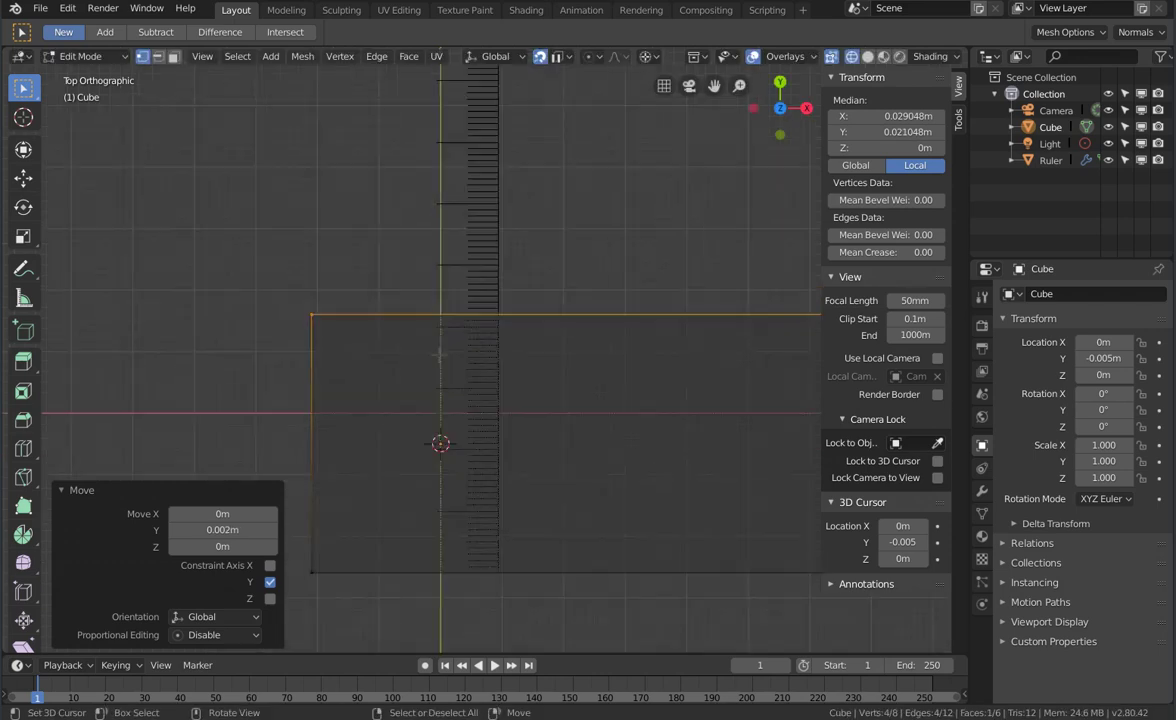
scroll(459, 395, "down", 3)
key("Tab")
middle_click_drag(458, 395, 366, 312)
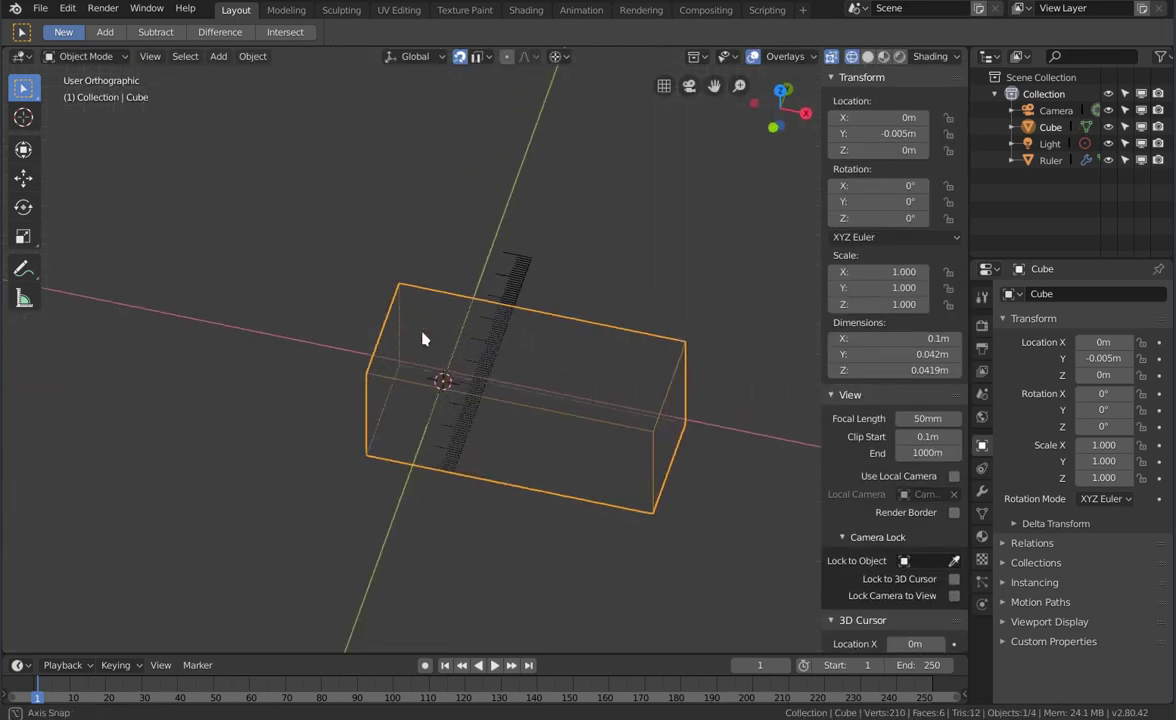
Step: Rotate the Ruler 90° about X to stand it upright, viewed from the front
left_click(577, 374)
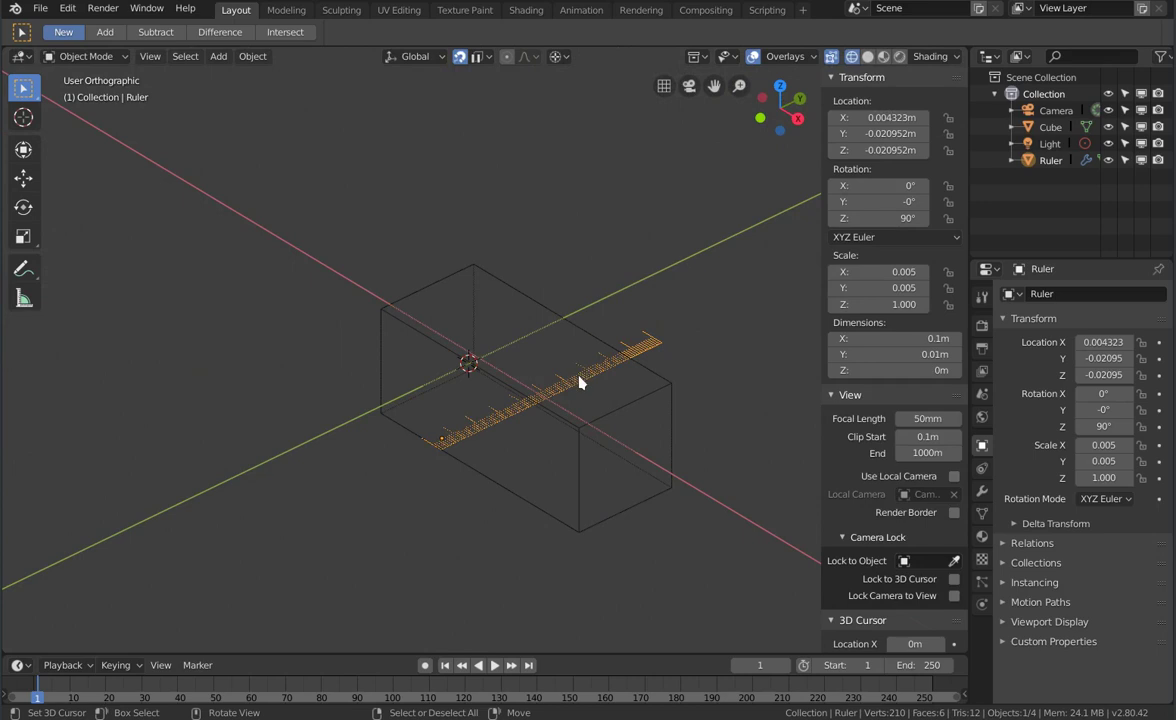
key("r")
type("x")
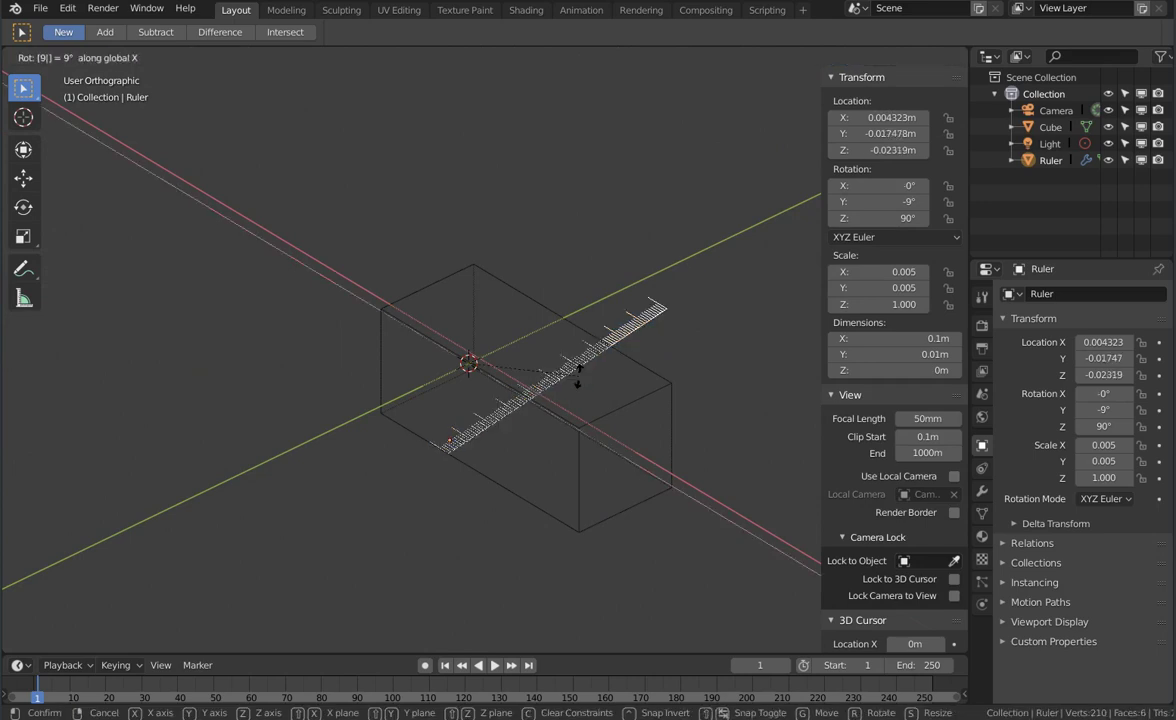
type("90")
key("Return")
key("KP_1")
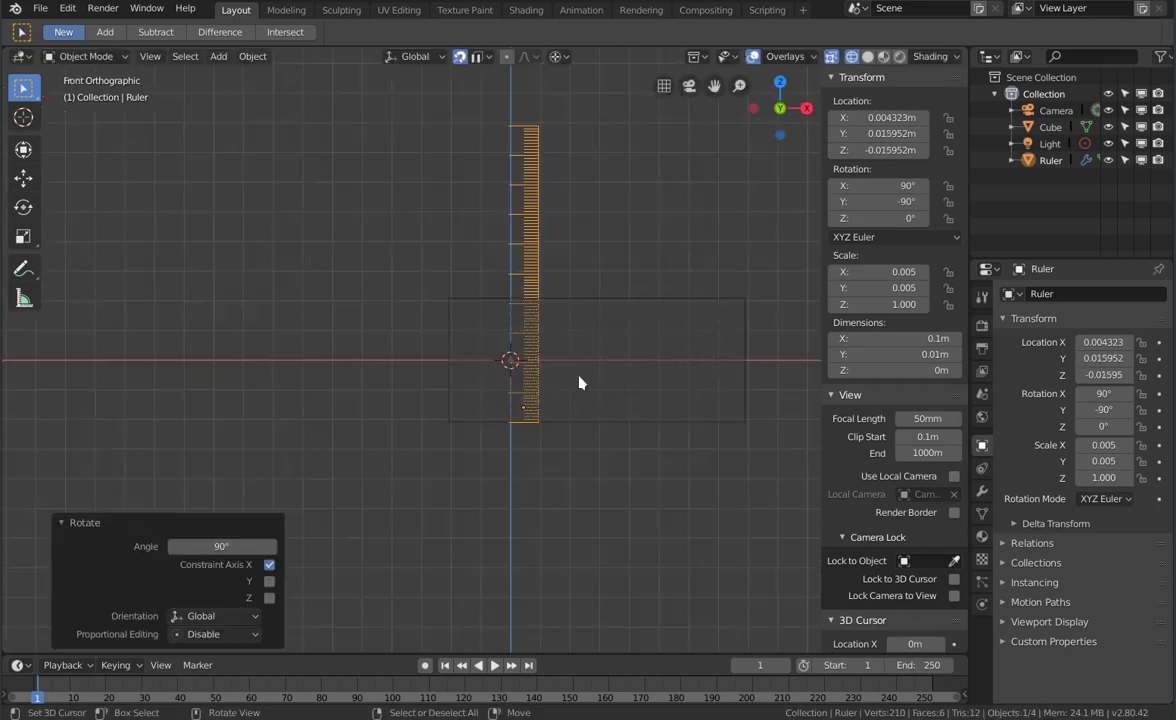
scroll(562, 383, "up", 3)
scroll(525, 394, "up", 5)
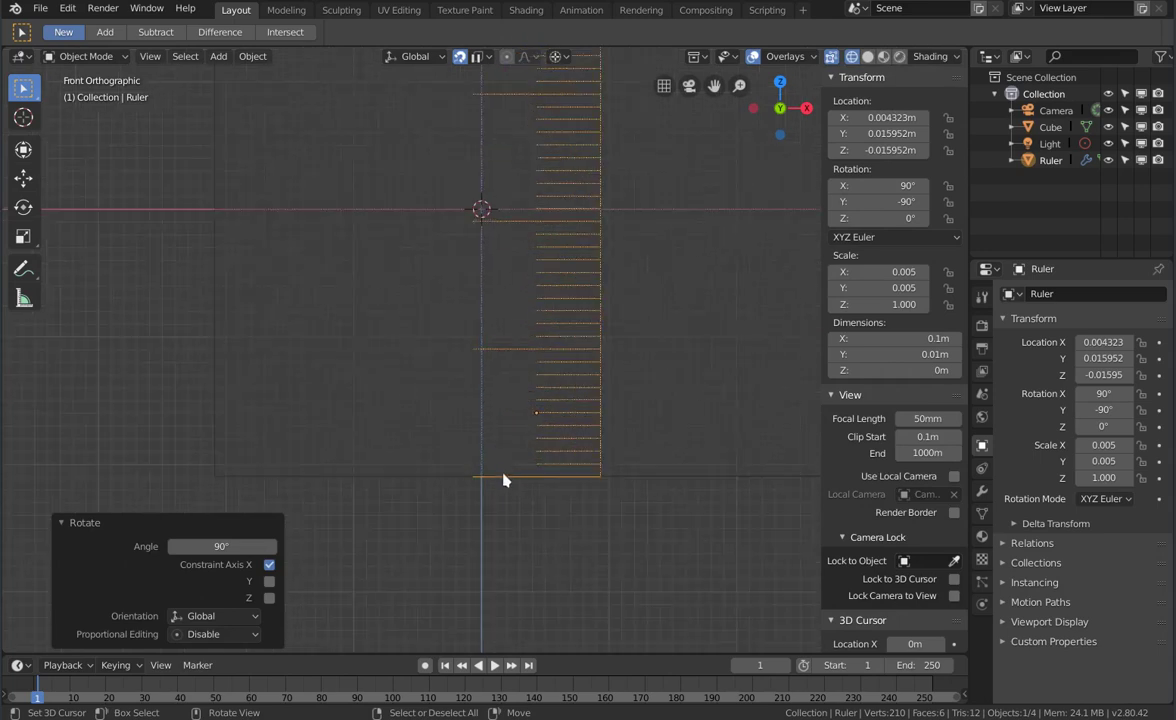
scroll(504, 475, "up", 4)
Step: Move the Ruler to X 0.005254, Y 0.016048, then put the Cube into Edit Mode
key("g")
left_click(465, 479)
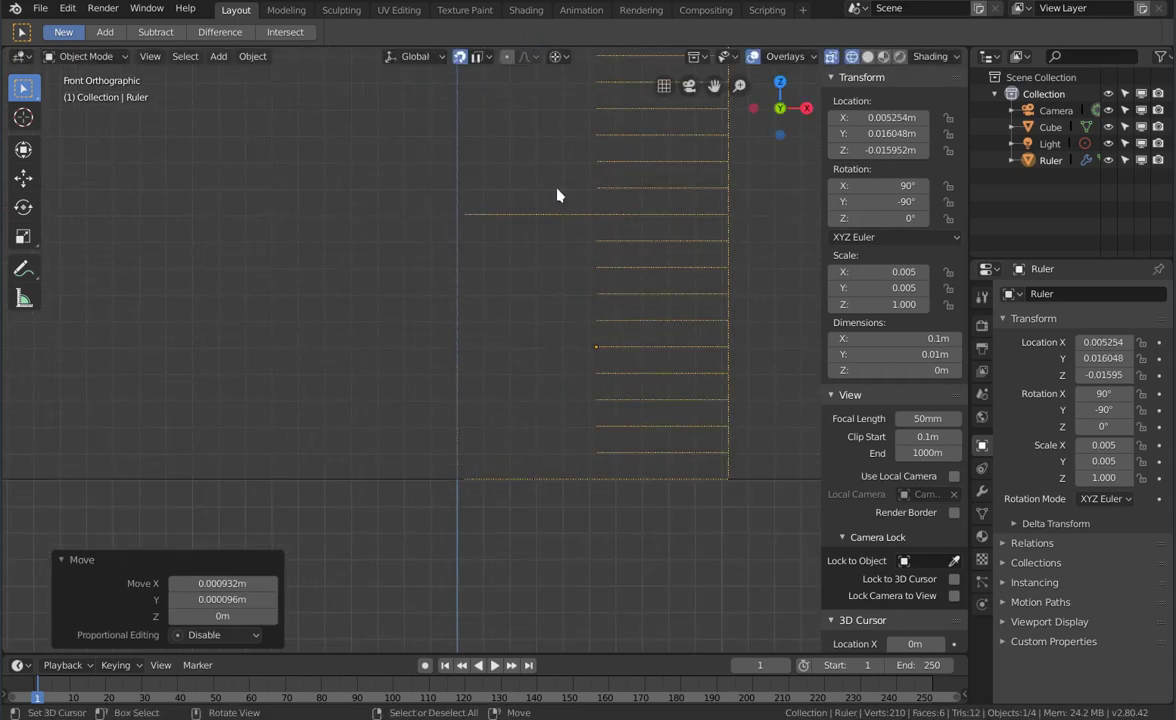
scroll(511, 172, "down", 5)
middle_click_drag(517, 172, 489, 358, "shift")
left_click(470, 228)
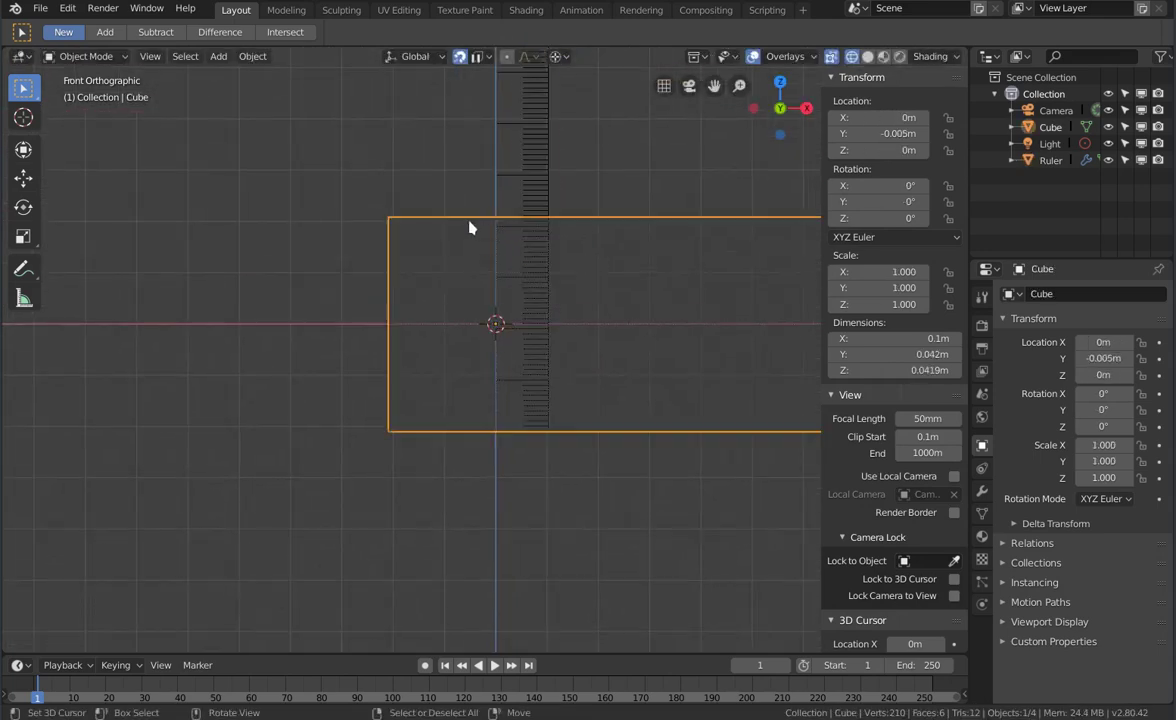
key("Tab")
scroll(470, 228, "down", 2)
middle_click_drag(626, 177, 568, 215, "shift")
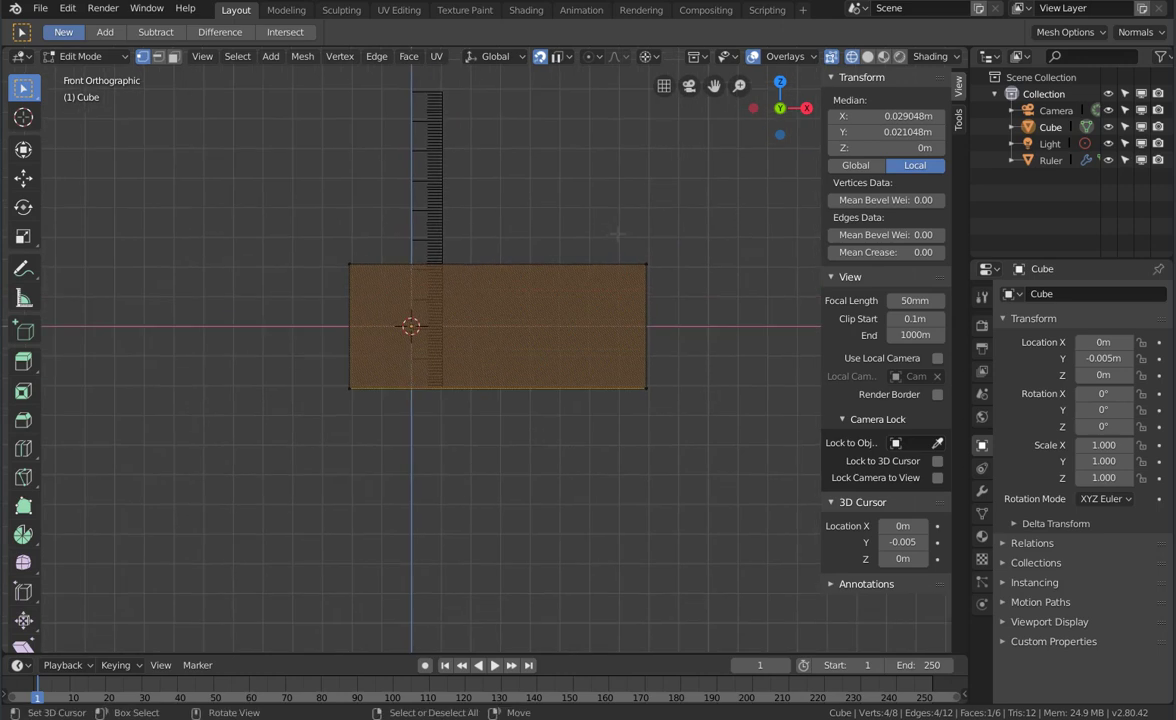
Step: Select only the Cube's top edge and lower it 0.0319 m along Z
key("a")
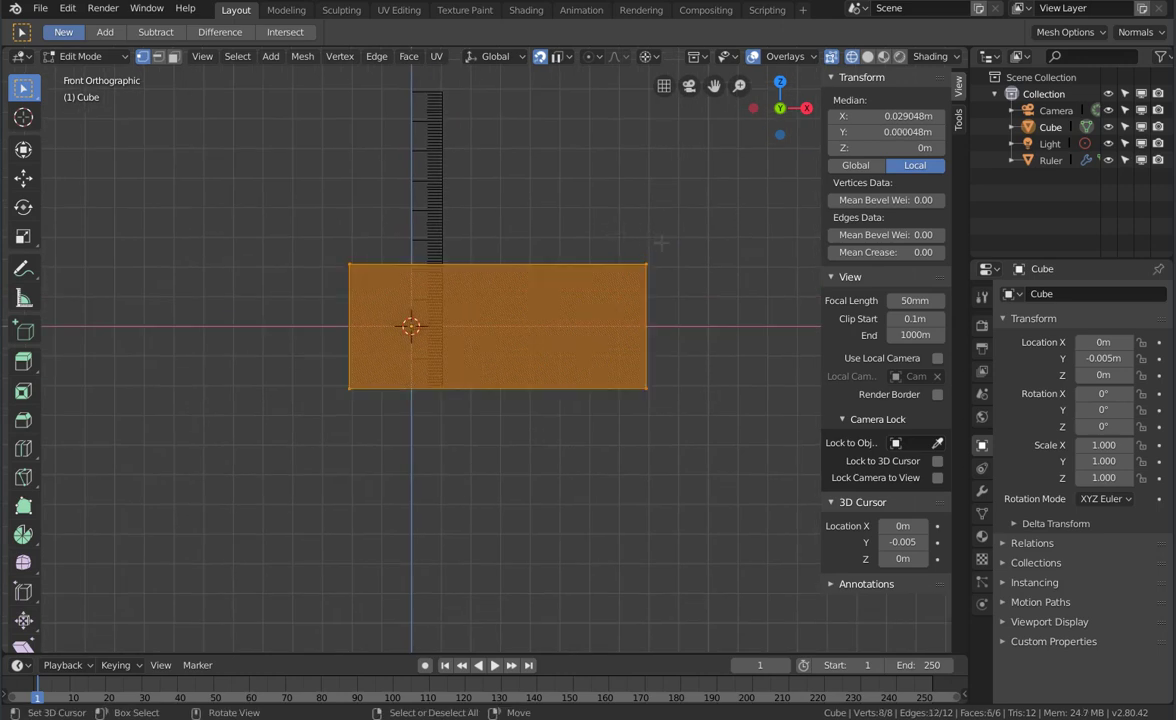
key("alt+a")
left_click_drag(609, 220, 339, 271)
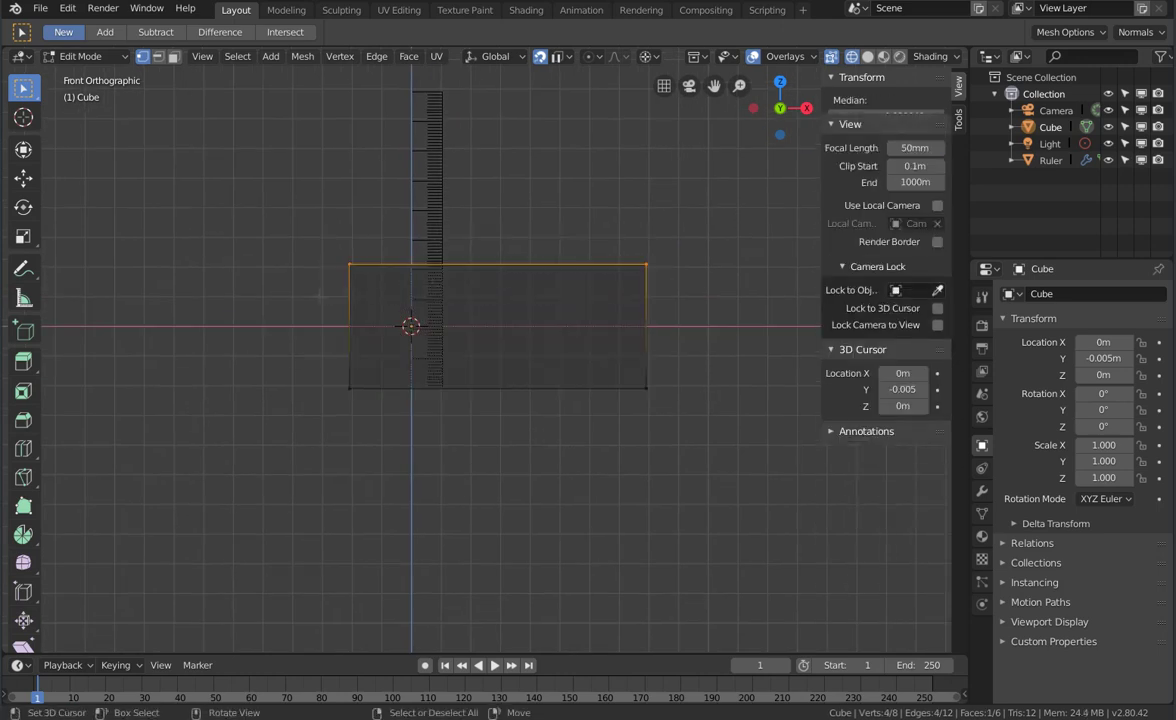
scroll(383, 291, "up", 3)
key("g")
key("z")
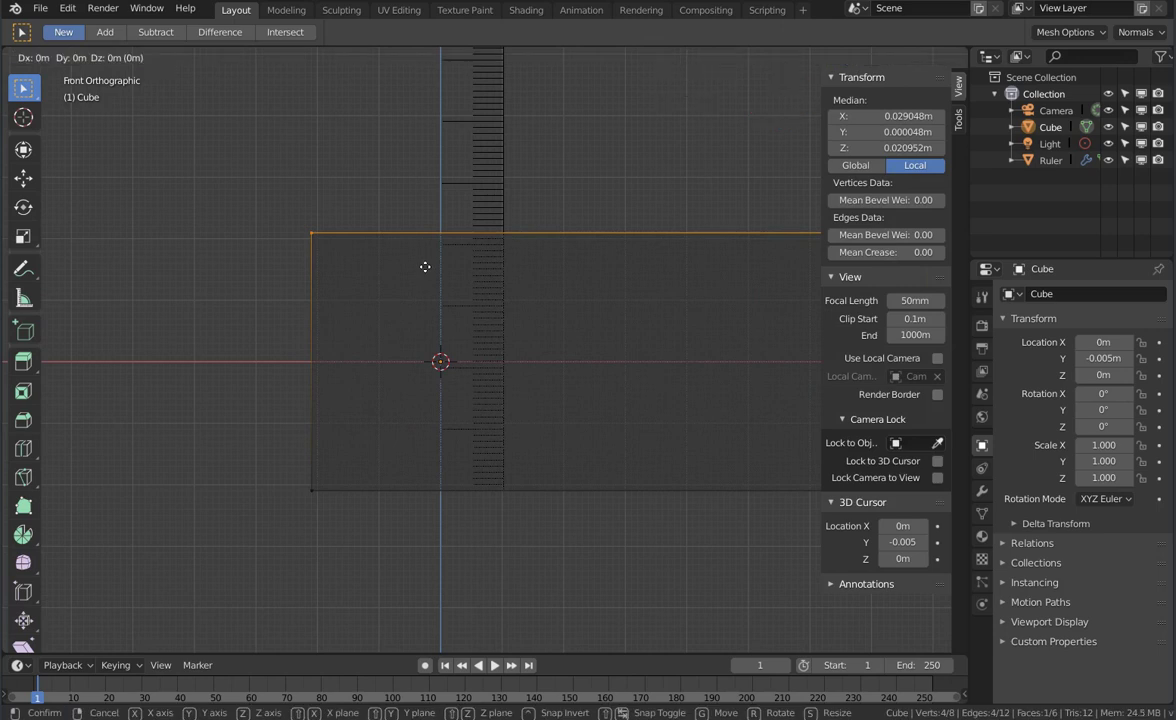
left_click(421, 429)
scroll(480, 425, "up", 2)
scroll(488, 422, "up", 4)
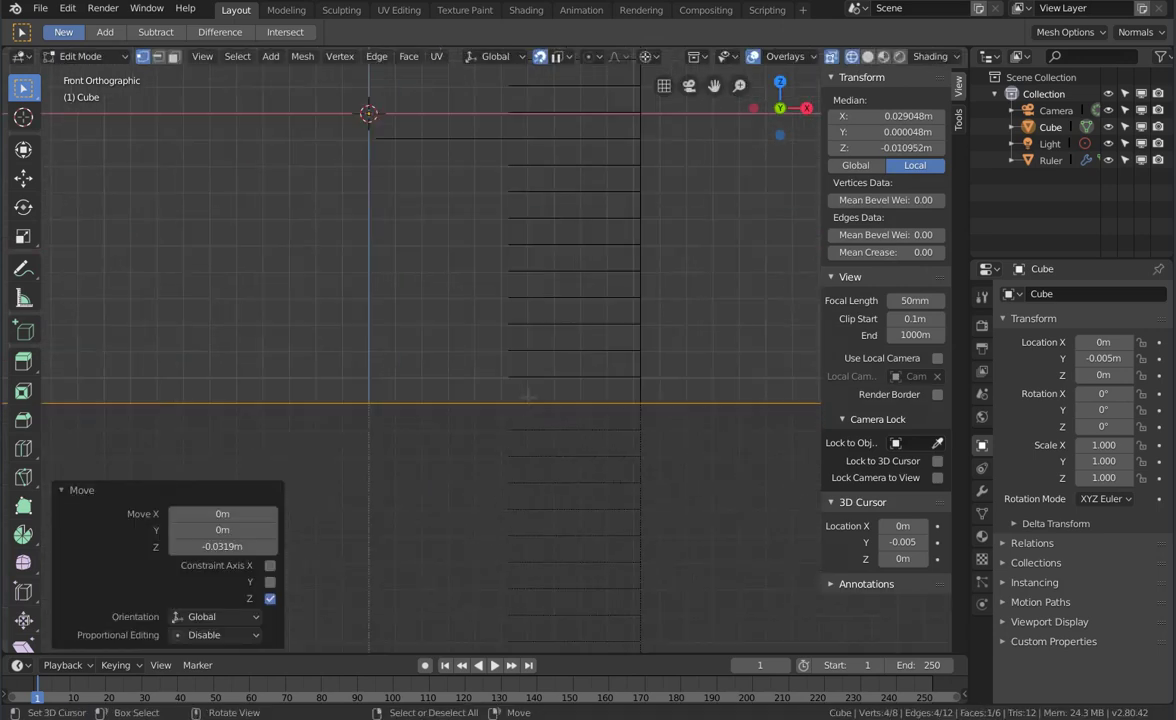
Step: Raise the top edge 0.003 m along Z and return to Object Mode
key("g")
key("z")
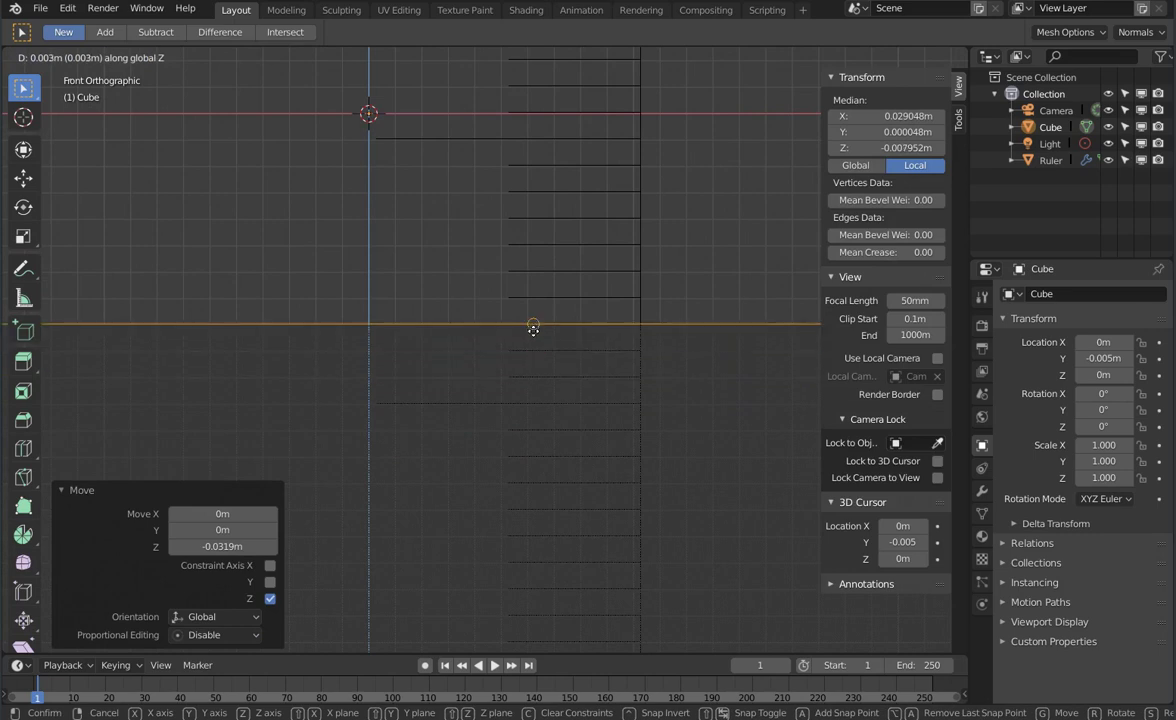
left_click(533, 328)
scroll(525, 338, "down", 3)
scroll(516, 347, "down", 3)
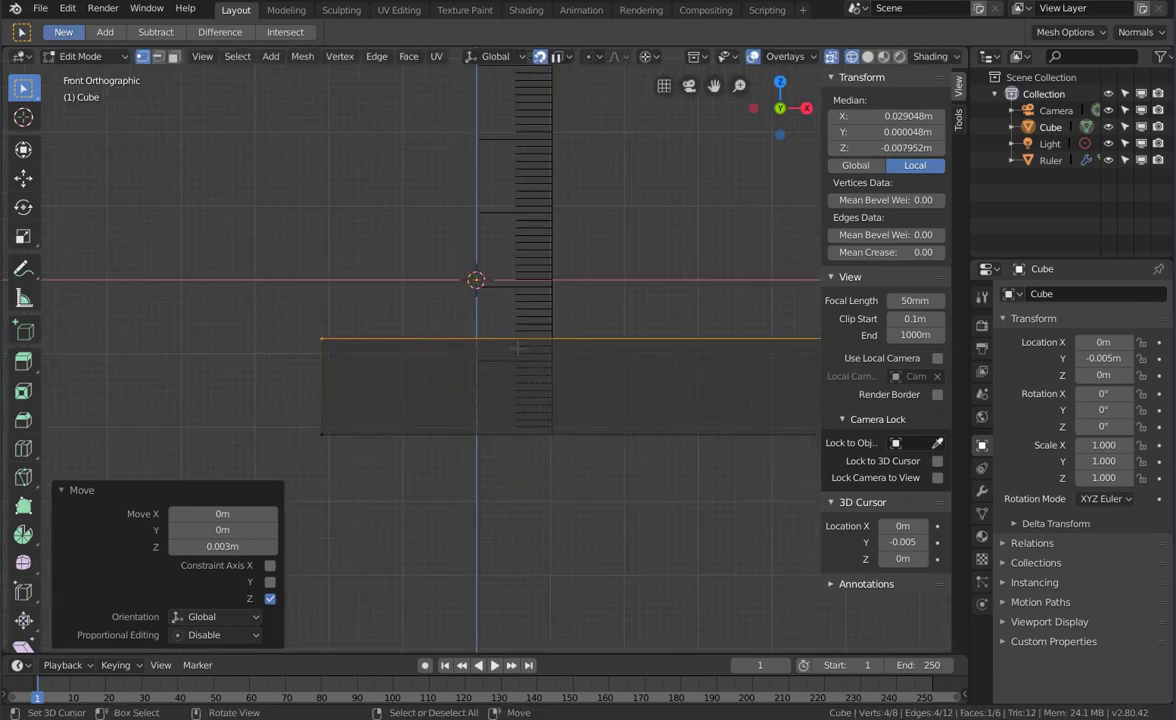
key("Tab")
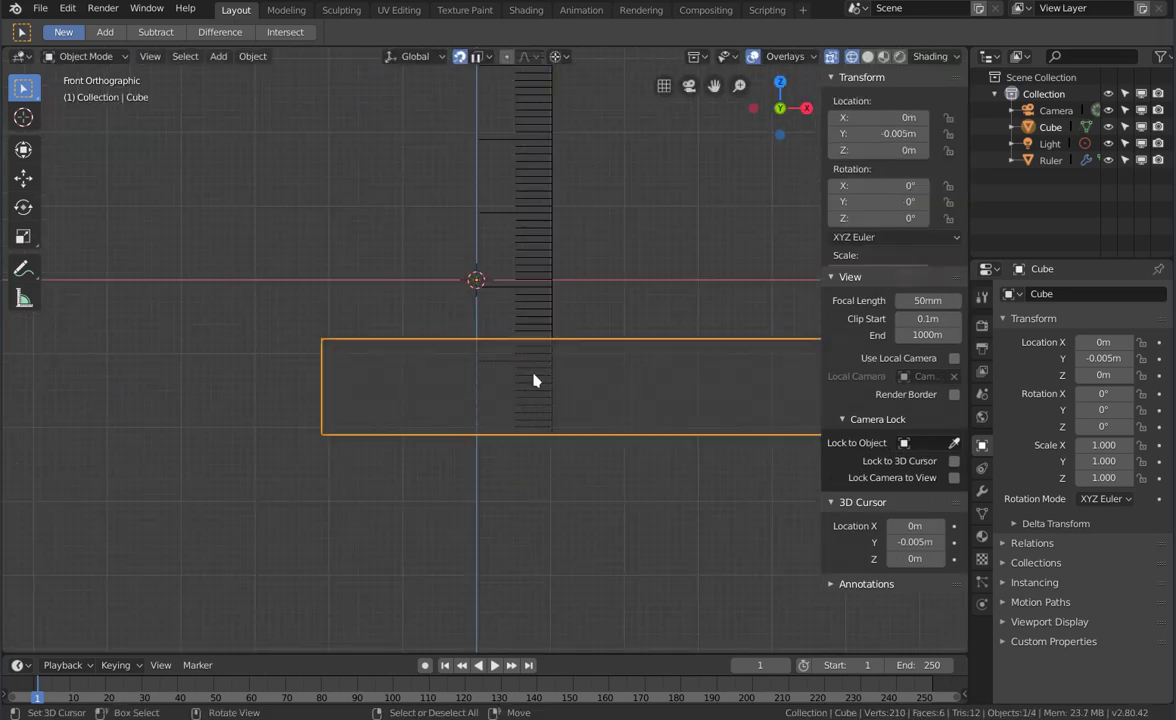
mouse_move(538, 357)
middle_mouse_down("shift")
mouse_move(531, 317)
mouse_move(564, 360)
mouse_move(627, 352)
mouse_move(534, 357)
mouse_move(714, 360)
middle_mouse_up("shift")
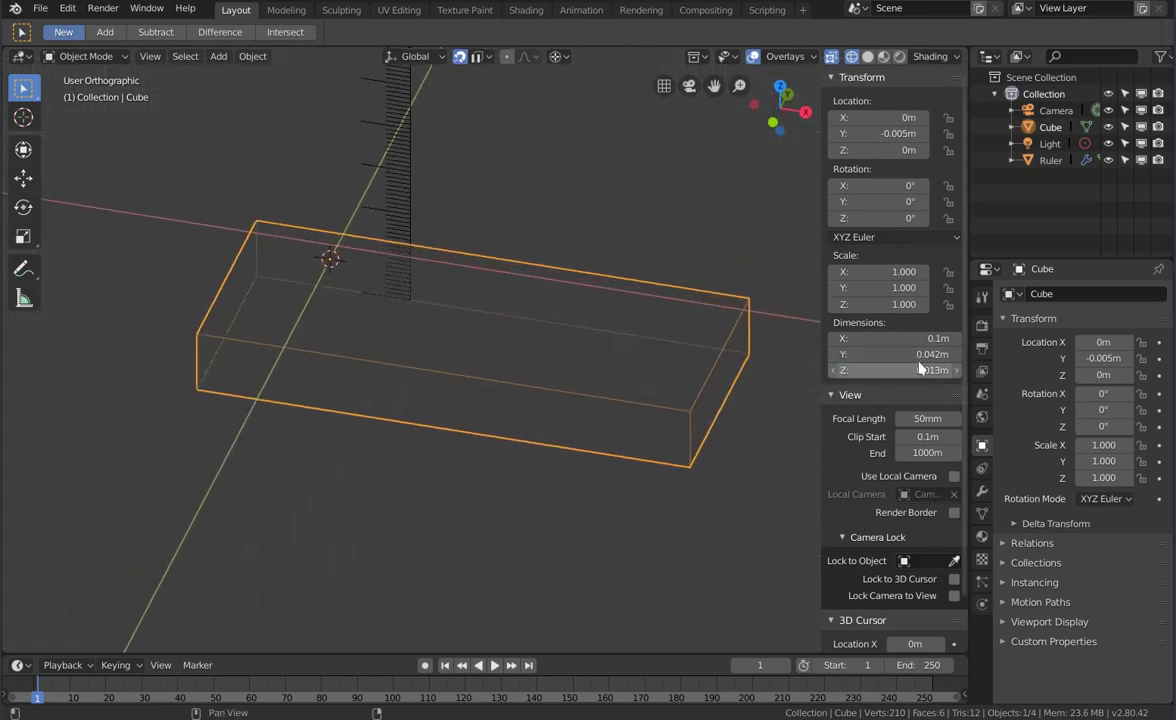
scroll(551, 304, "down", 2)
mouse_move(475, 312)
middle_mouse_down()
mouse_move(473, 343)
mouse_move(459, 312)
mouse_move(490, 303)
mouse_move(476, 333)
middle_mouse_up()
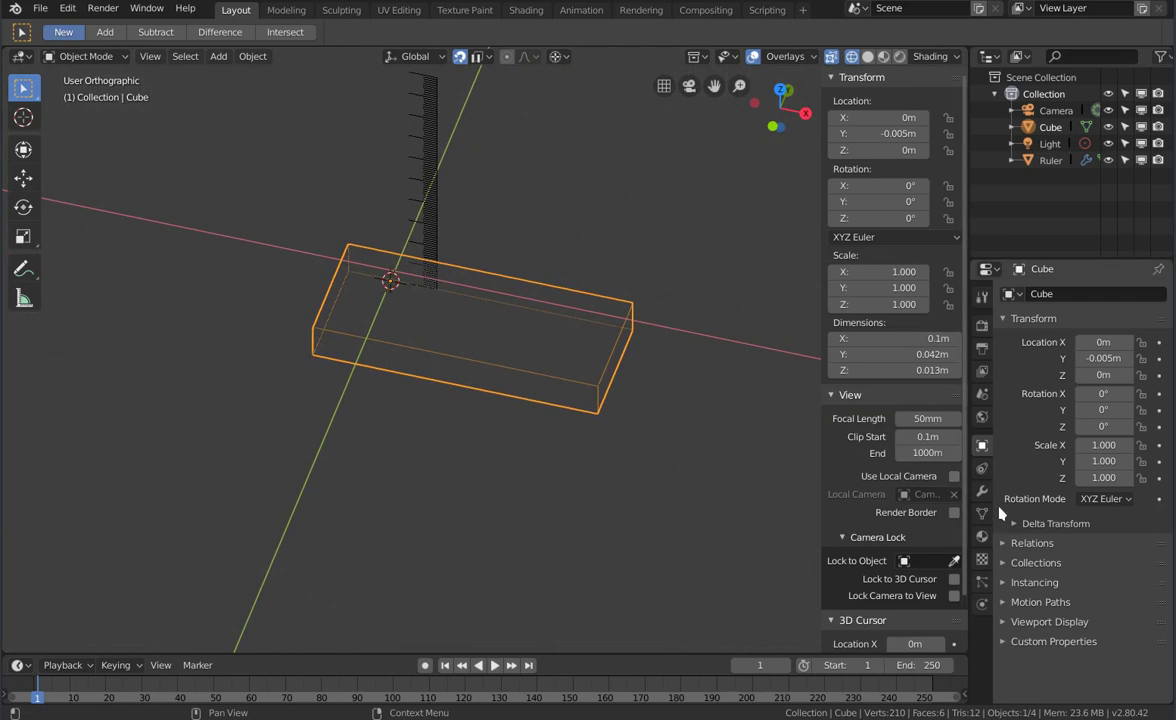
Step: Set the scene's Units > Length to Millimeters so the Cube reads 100 × 42 × 13 mm
left_click(984, 395)
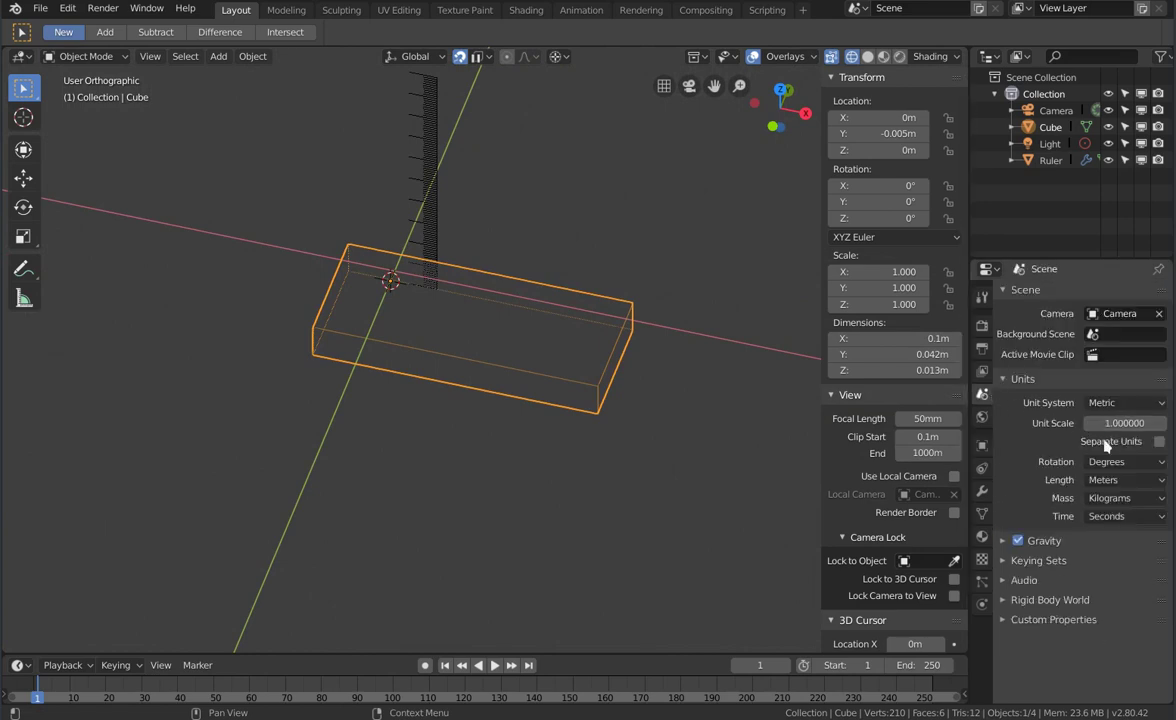
left_click(1143, 482)
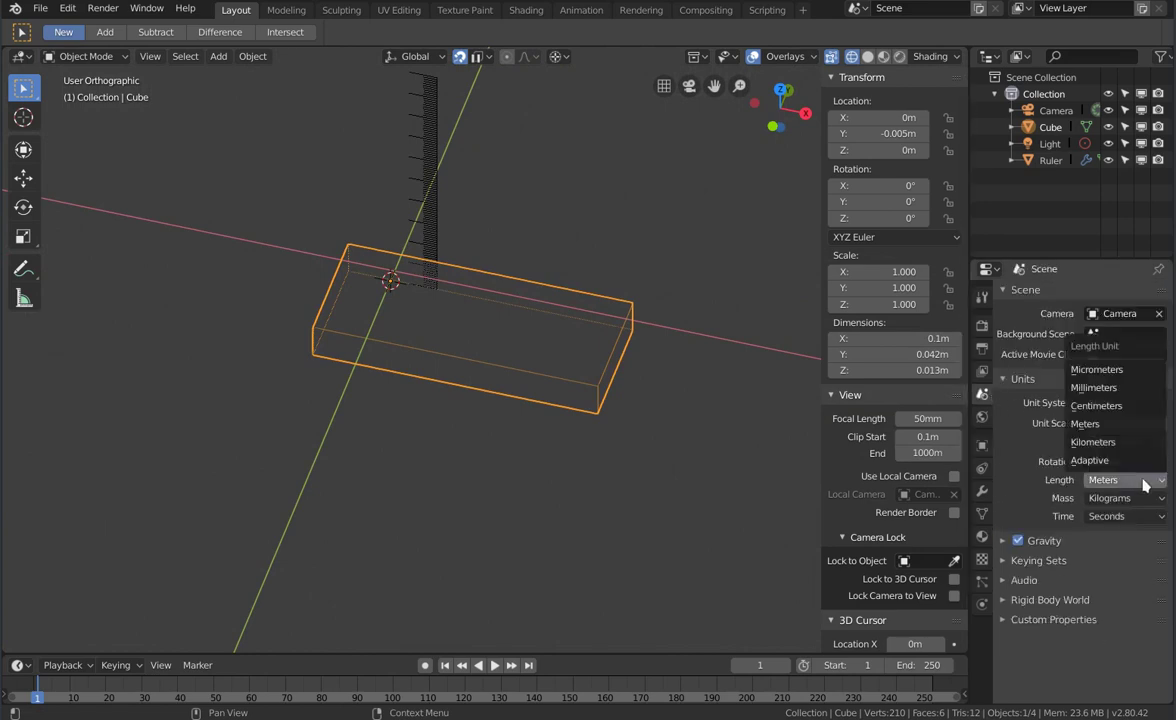
left_click(1095, 388)
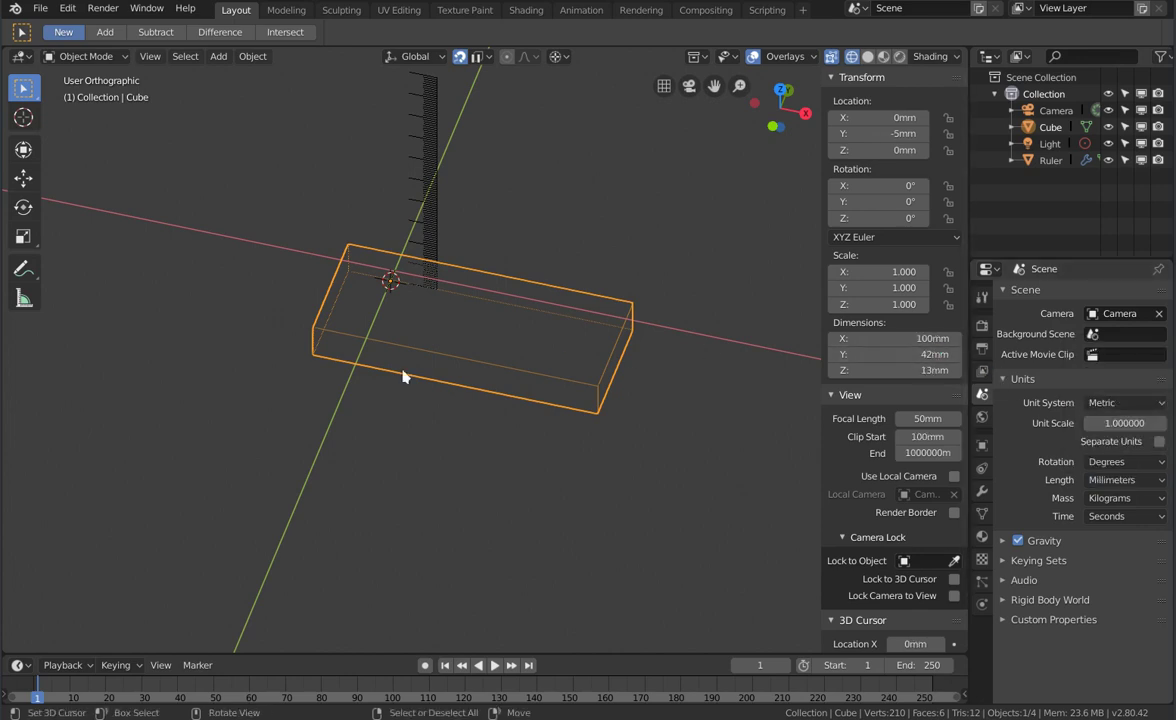